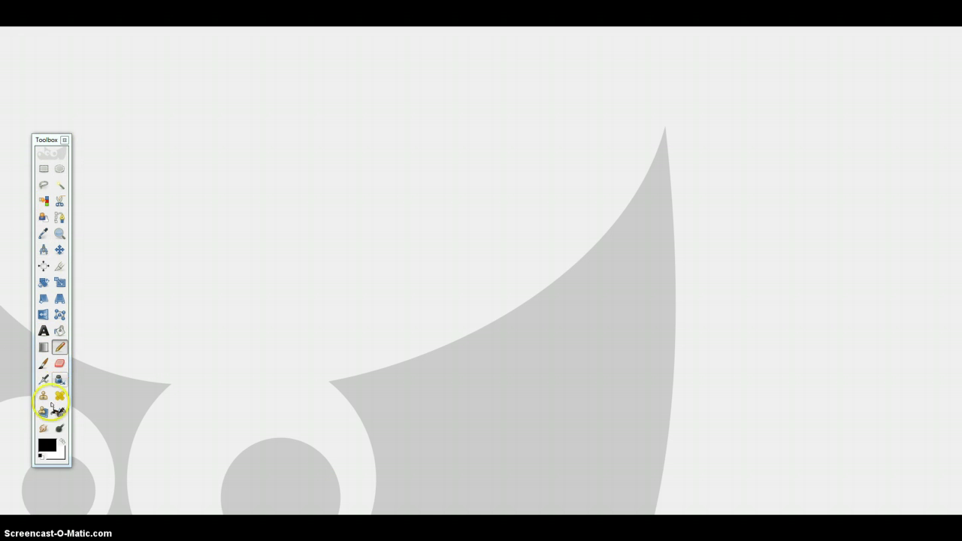
{"action": "key", "text": "alt+e"}
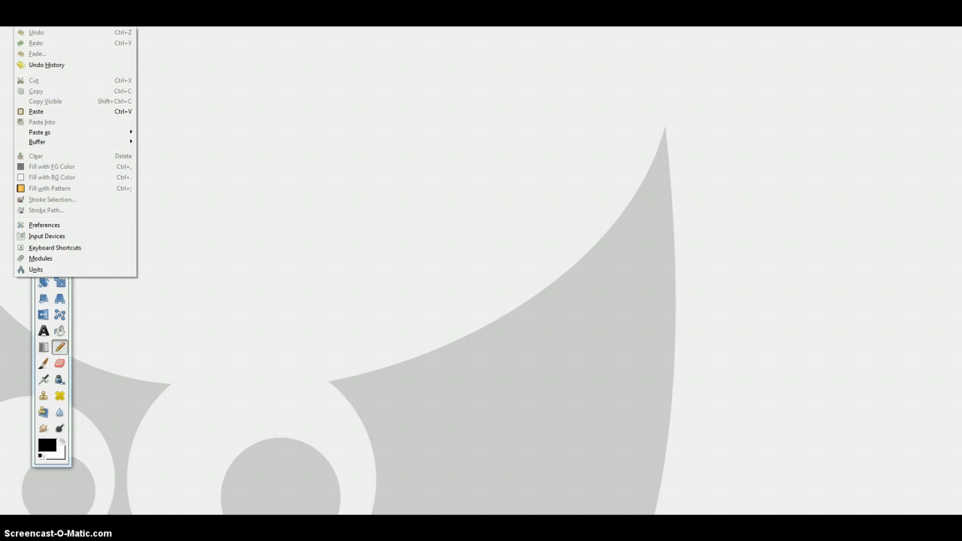
{"action": "key", "text": "Escape"}
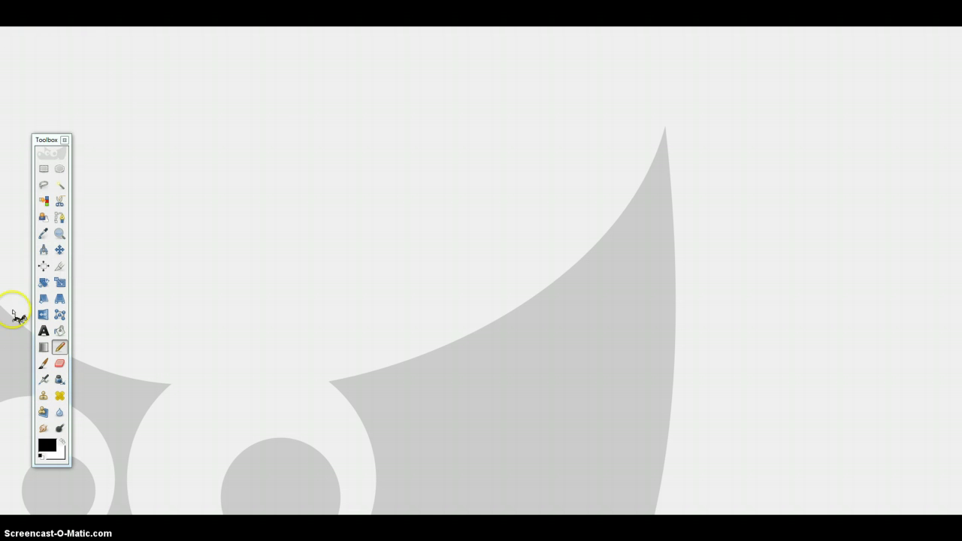
- Start opening an image and preview the recently used files, from the cat family lineart to cat_lineart_by_zerogai-d3ab3kz.png
{"action": "key", "text": "alt+f"}
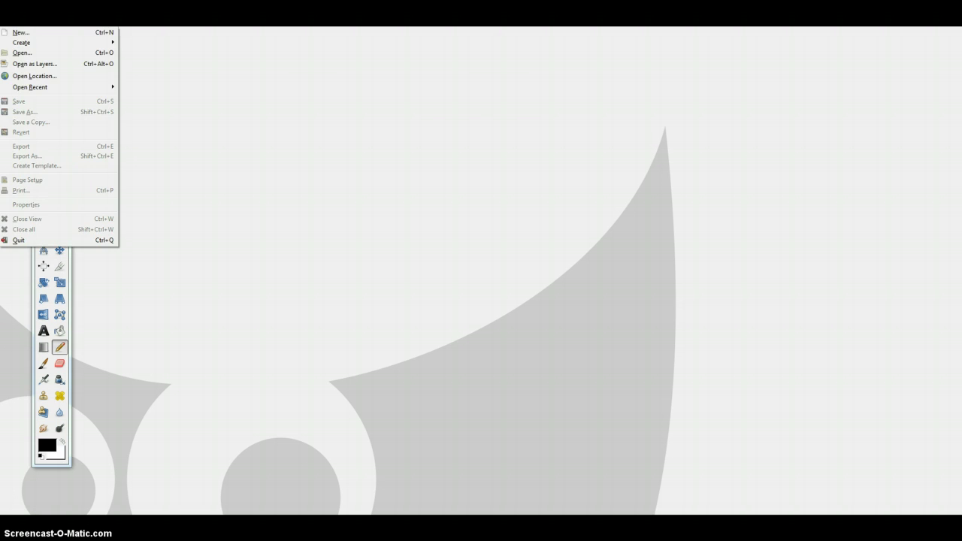
{"action": "key", "text": "Escape"}
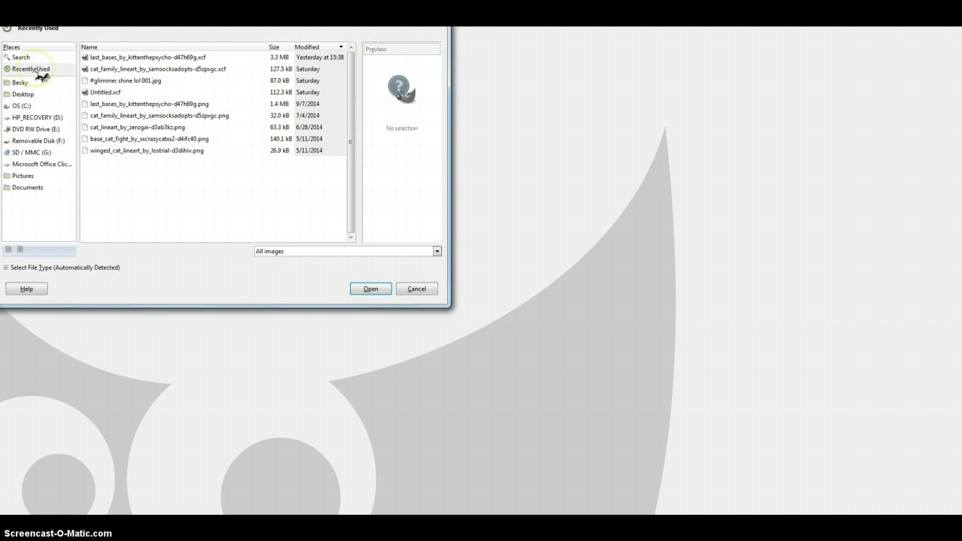
{"action": "left_click", "coordinate": [147, 59]}
{"action": "left_click", "coordinate": [150, 69]}
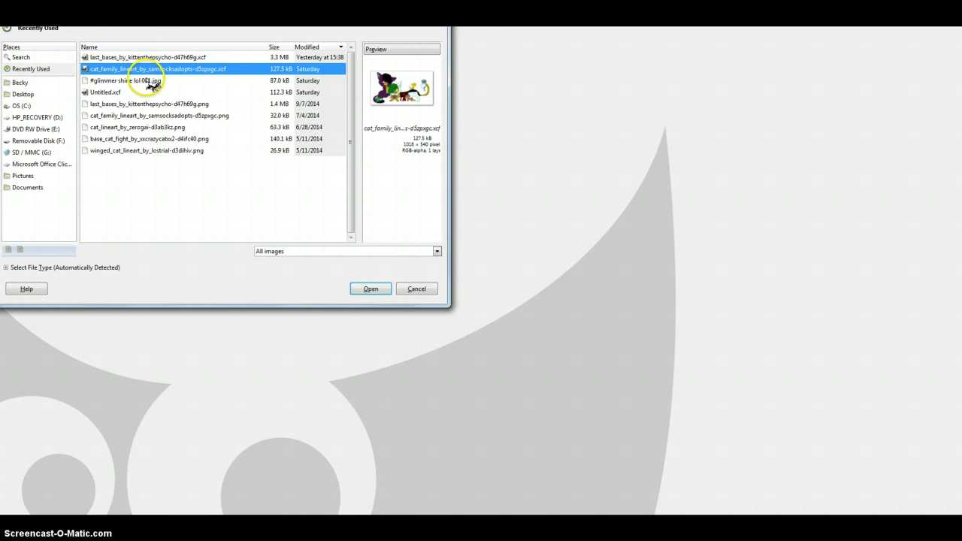
{"action": "left_click", "coordinate": [150, 81]}
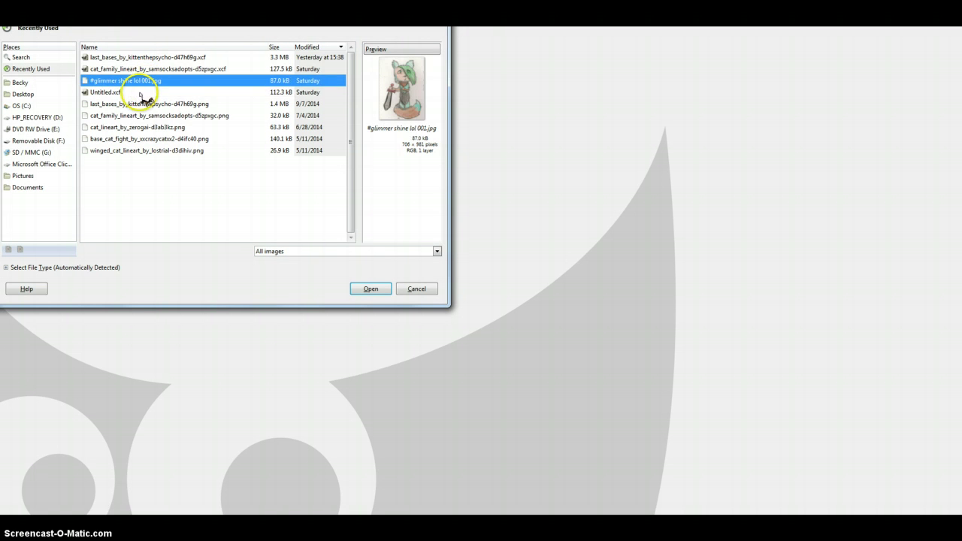
{"action": "left_click", "coordinate": [139, 93]}
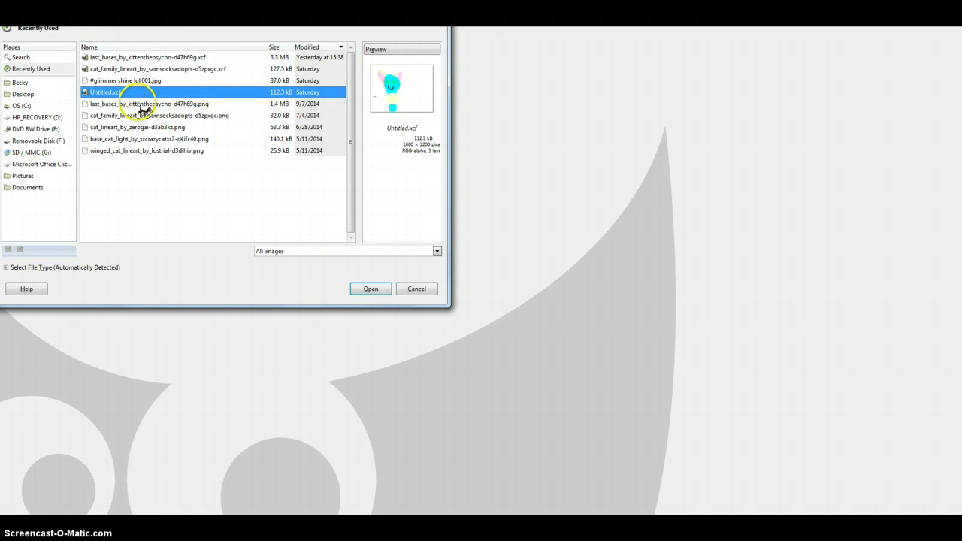
{"action": "left_click", "coordinate": [141, 104]}
{"action": "left_click", "coordinate": [148, 116]}
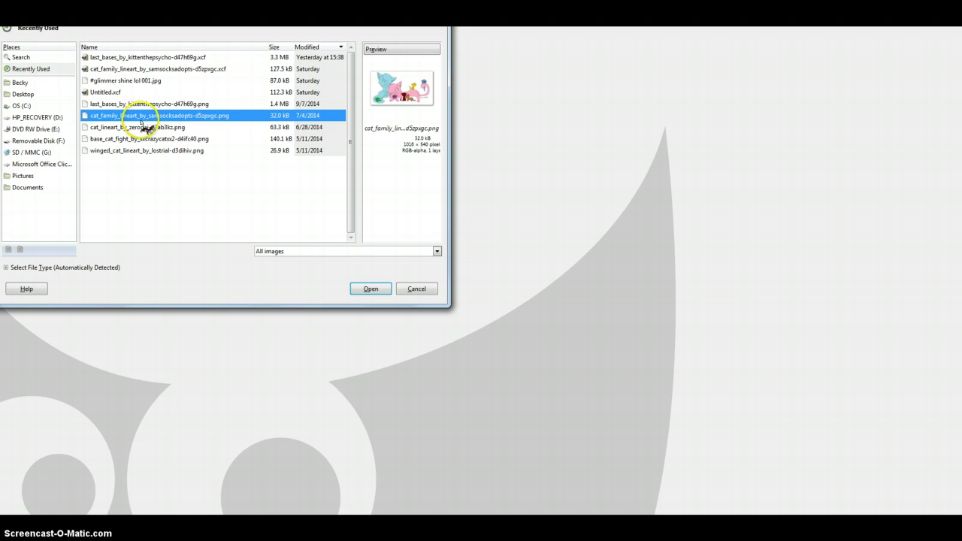
{"action": "left_click", "coordinate": [140, 128]}
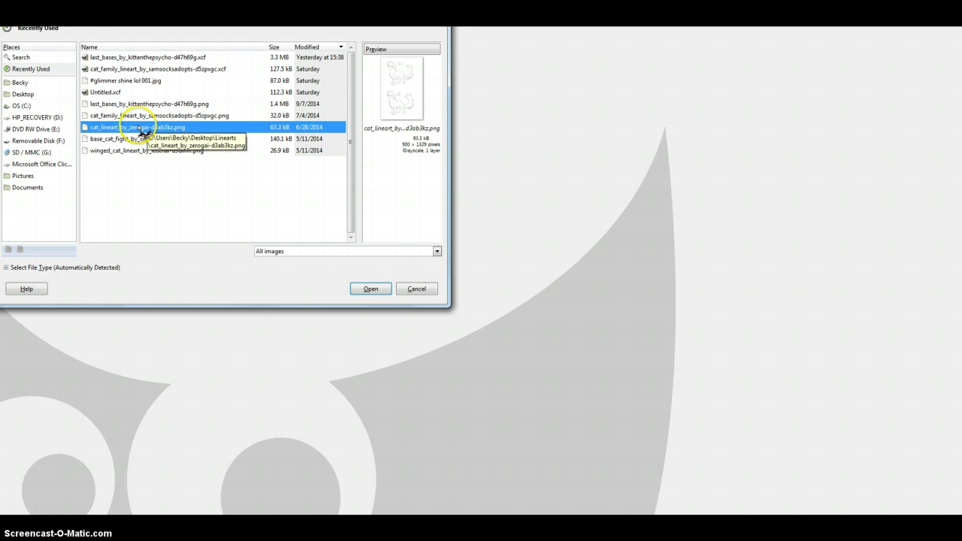
- Browse to the Linearts folder on the Desktop in the image-opening dialog
{"action": "left_click", "coordinate": [41, 93]}
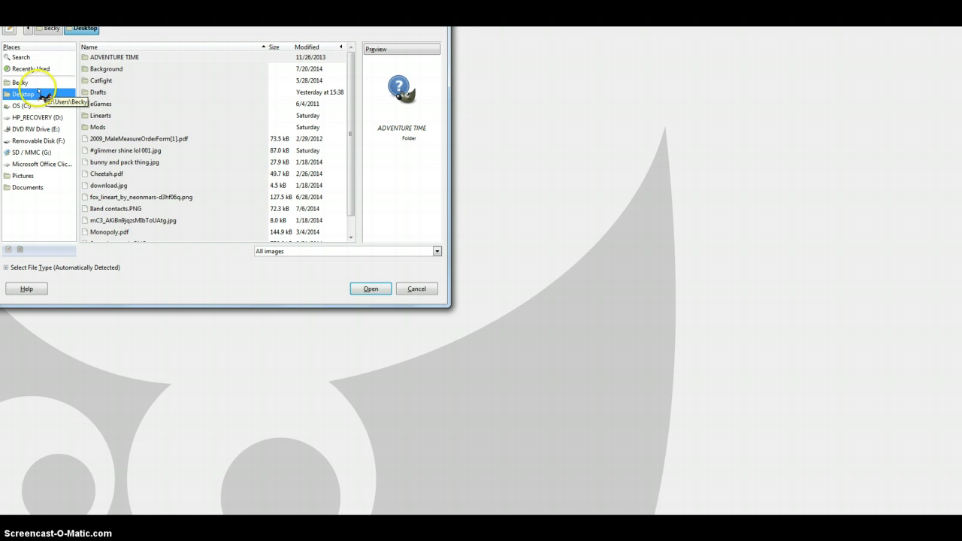
{"action": "left_click", "coordinate": [26, 82]}
{"action": "left_click", "coordinate": [34, 94]}
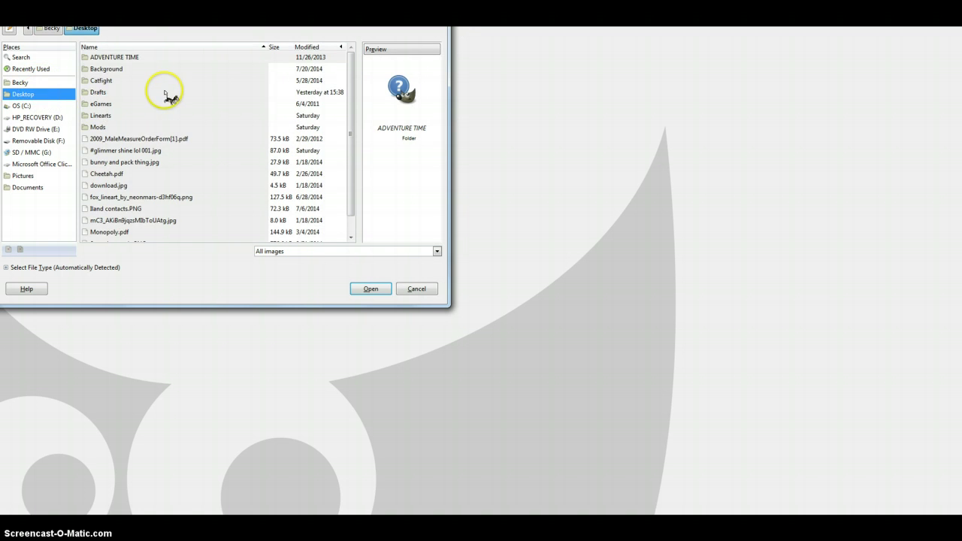
{"action": "double_click", "coordinate": [120, 116]}
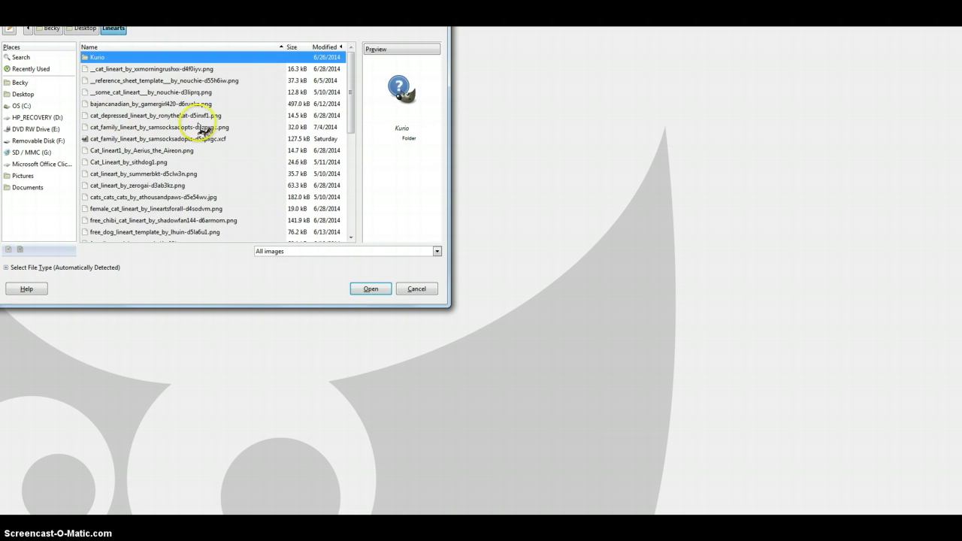
- Preview several cat lineart images near the beginning of the Linearts folder, including cat_lineart_by_summerbkt-d5clw3n.png and Cat_lineart1_by_Aerius_the_Aireon.png
{"action": "left_click", "coordinate": [189, 115]}
{"action": "left_click", "coordinate": [182, 92]}
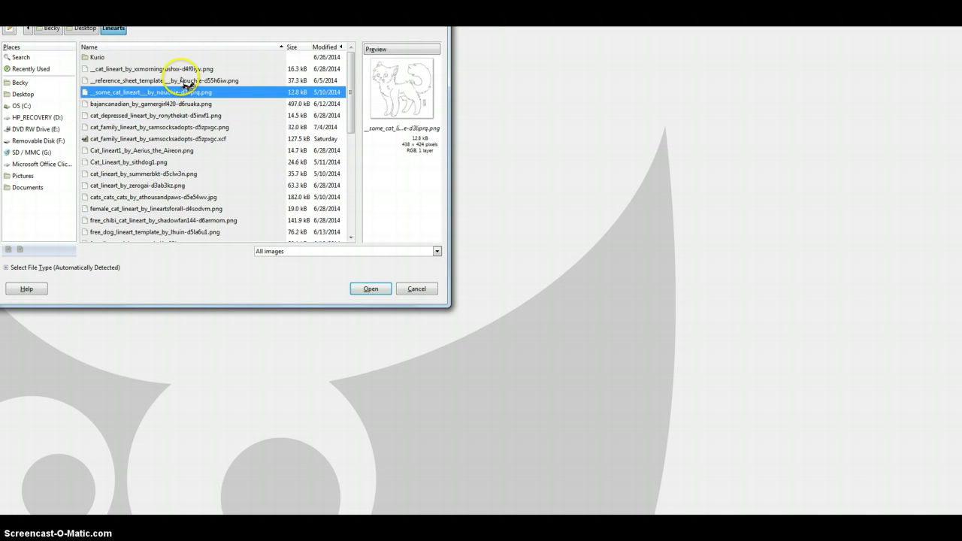
{"action": "left_click", "coordinate": [176, 69]}
{"action": "left_click", "coordinate": [186, 127]}
{"action": "left_click", "coordinate": [185, 173]}
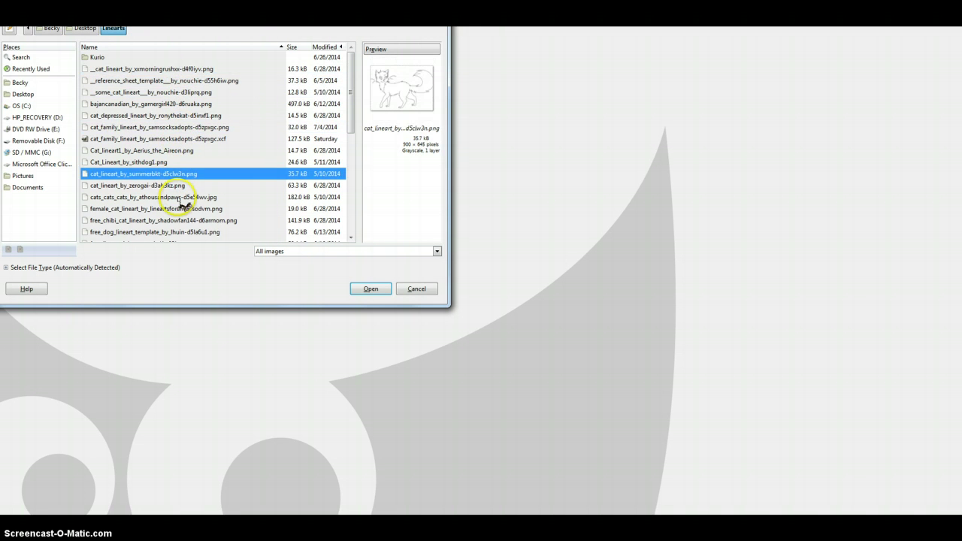
{"action": "left_click", "coordinate": [181, 197]}
{"action": "left_click", "coordinate": [180, 185]}
{"action": "left_click", "coordinate": [181, 174]}
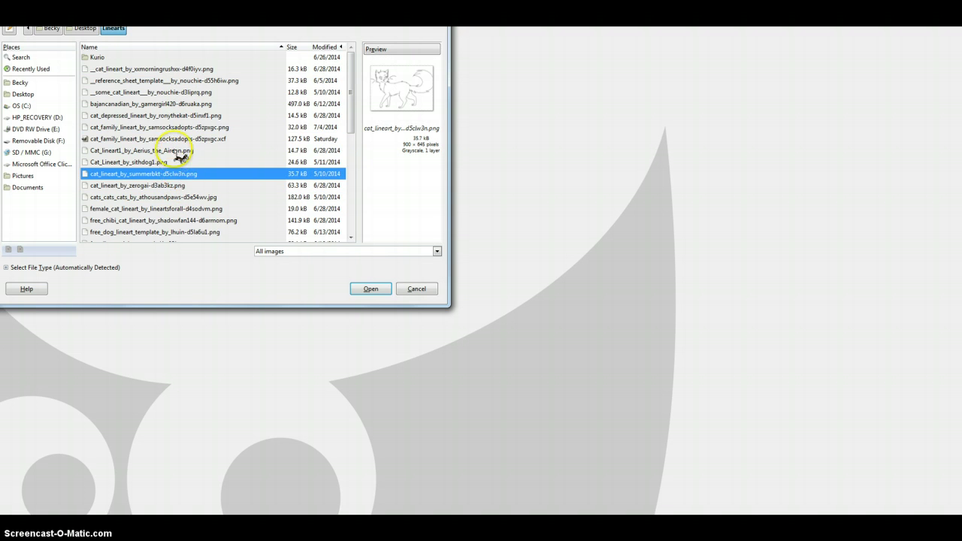
{"action": "left_click", "coordinate": [180, 151]}
- Preview images in the middle of the Linearts folder, including cats_cats_cats, female_cat_lineart, kitty_lineart and free_lineart_cat
{"action": "scroll", "coordinate": [323, 182], "scroll_direction": "down", "scroll_amount": 1}
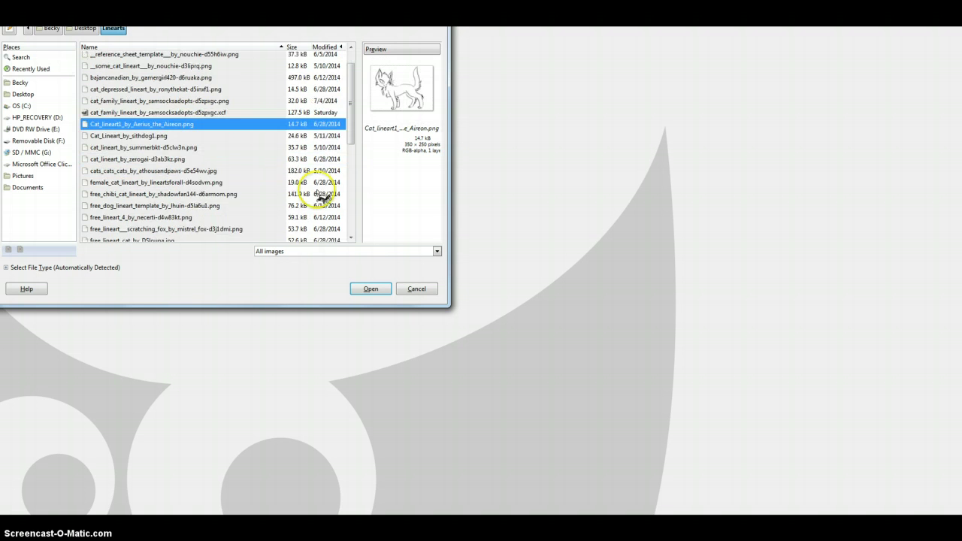
{"action": "left_click", "coordinate": [217, 195]}
{"action": "left_click", "coordinate": [200, 171]}
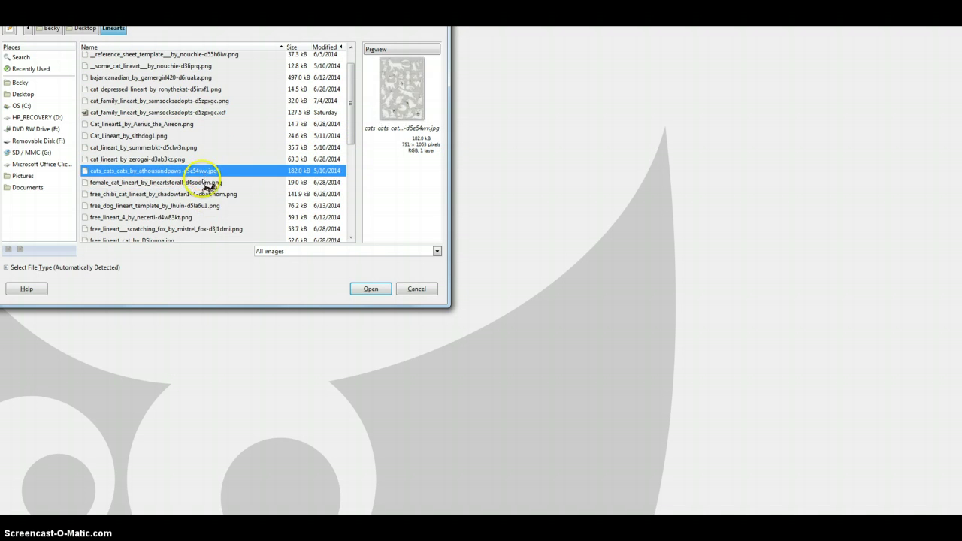
{"action": "left_click", "coordinate": [203, 183]}
{"action": "scroll", "coordinate": [205, 225], "scroll_direction": "down", "scroll_amount": 2}
{"action": "scroll", "coordinate": [202, 229], "scroll_direction": "down", "scroll_amount": 2}
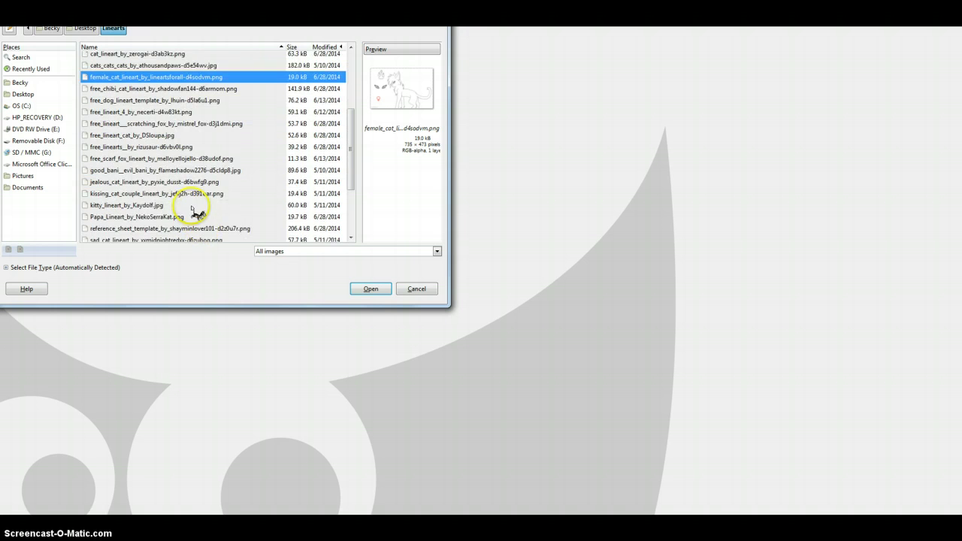
{"action": "left_click", "coordinate": [187, 227]}
{"action": "left_click", "coordinate": [175, 206]}
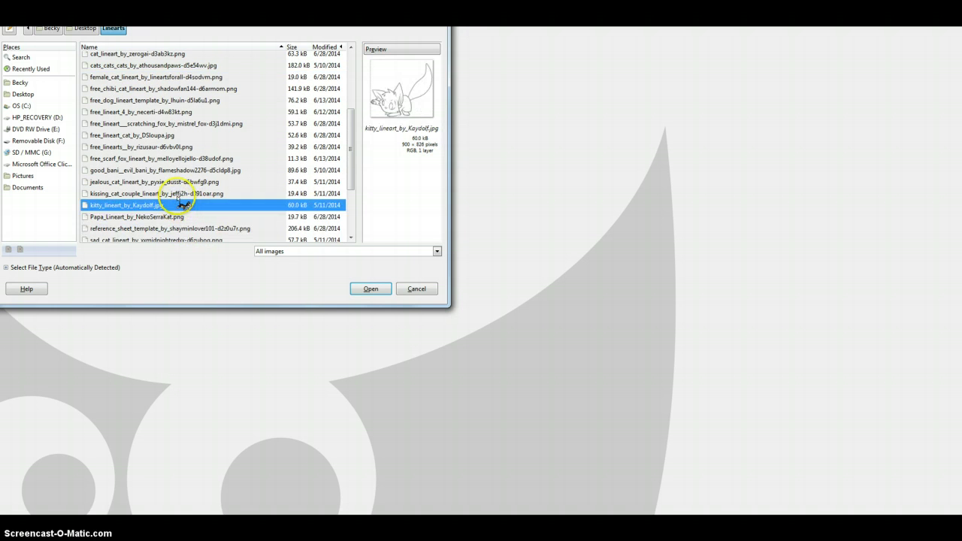
{"action": "left_click", "coordinate": [183, 193]}
{"action": "left_click", "coordinate": [173, 182]}
{"action": "left_click", "coordinate": [172, 160]}
{"action": "left_click", "coordinate": [176, 136]}
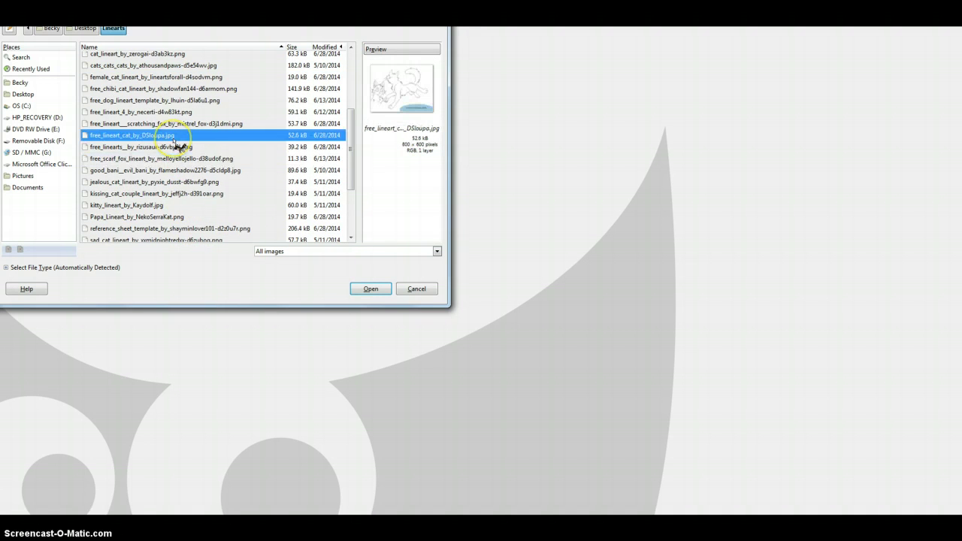
- Preview the images at the end of the Linearts folder, including the windy_hills and untitled_drawing files
{"action": "scroll", "coordinate": [178, 143], "scroll_direction": "down", "scroll_amount": 4}
{"action": "left_click", "coordinate": [155, 237]}
{"action": "left_click", "coordinate": [152, 224]}
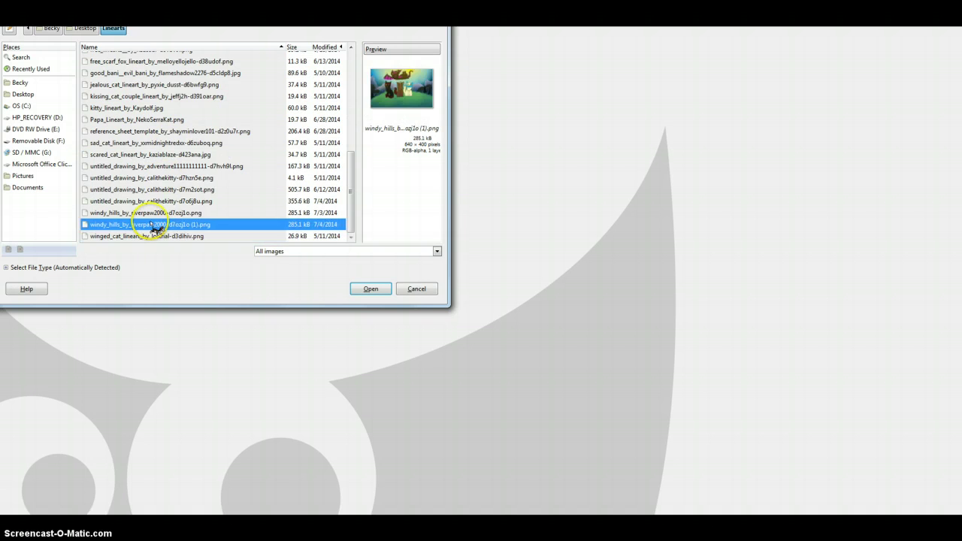
{"action": "left_click", "coordinate": [154, 201]}
{"action": "left_click", "coordinate": [155, 189]}
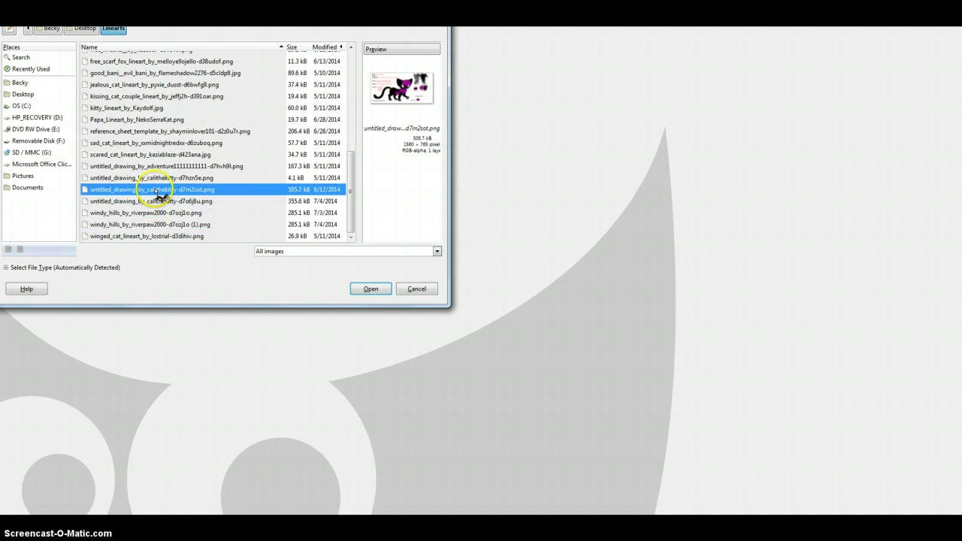
{"action": "left_click", "coordinate": [159, 167]}
{"action": "left_click", "coordinate": [160, 179]}
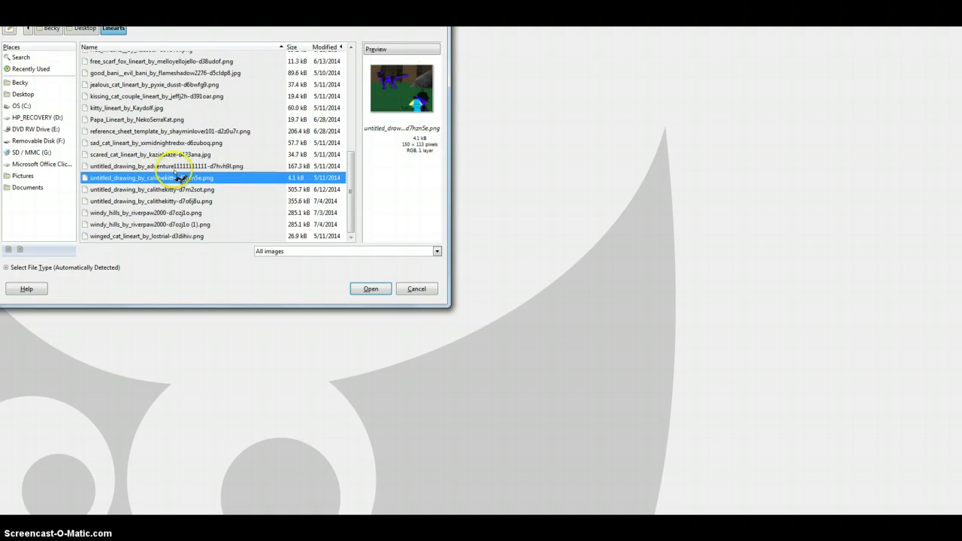
{"action": "left_click", "coordinate": [179, 167]}
- Preview the Linearts images from sad_cat_lineart back up to jealous_cat_lineart
{"action": "left_click", "coordinate": [184, 145]}
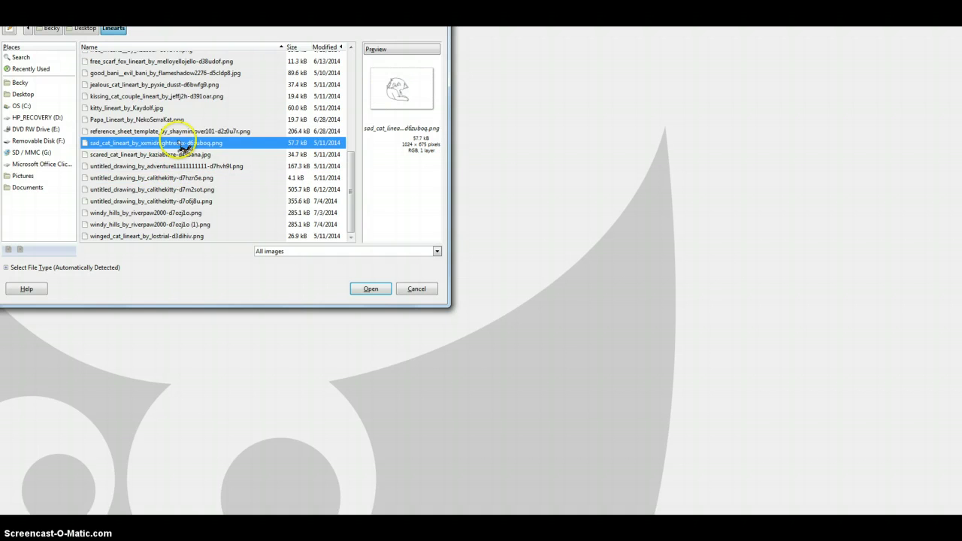
{"action": "left_click", "coordinate": [175, 134]}
{"action": "left_click", "coordinate": [170, 120]}
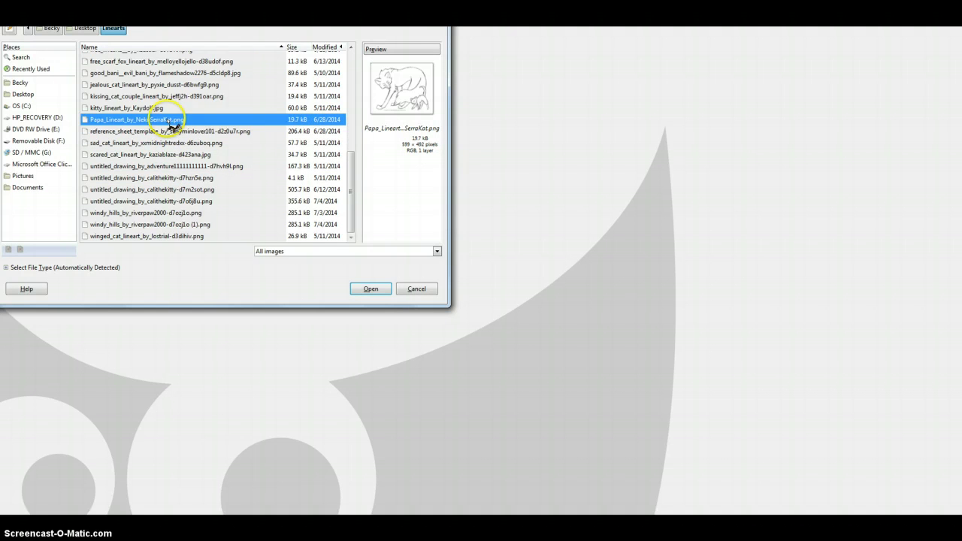
{"action": "left_click", "coordinate": [186, 107]}
{"action": "left_click", "coordinate": [188, 96]}
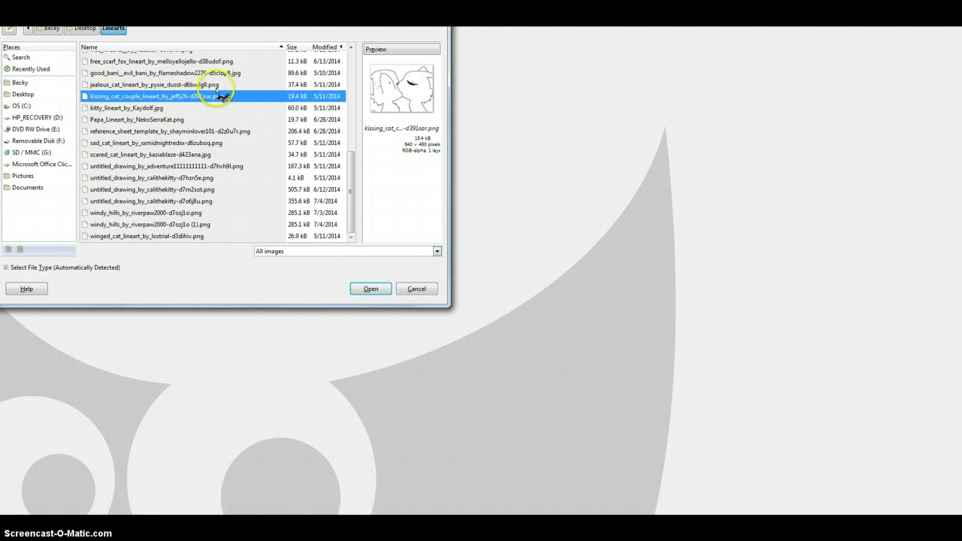
{"action": "left_click", "coordinate": [214, 85]}
- Preview the Linearts images from good_bani__evil_bani back up to free_lineart_4_by_necerti-d4w83kt.png
{"action": "scroll", "coordinate": [202, 113], "scroll_direction": "up", "scroll_amount": 2}
{"action": "left_click", "coordinate": [195, 125]}
{"action": "left_click", "coordinate": [198, 115]}
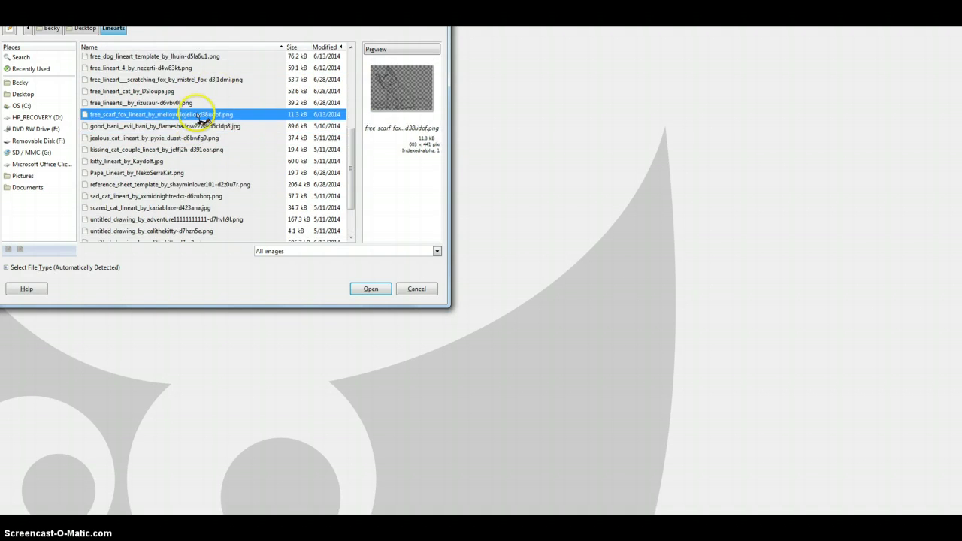
{"action": "left_click", "coordinate": [200, 91]}
{"action": "left_click", "coordinate": [194, 79]}
{"action": "left_click", "coordinate": [191, 68]}
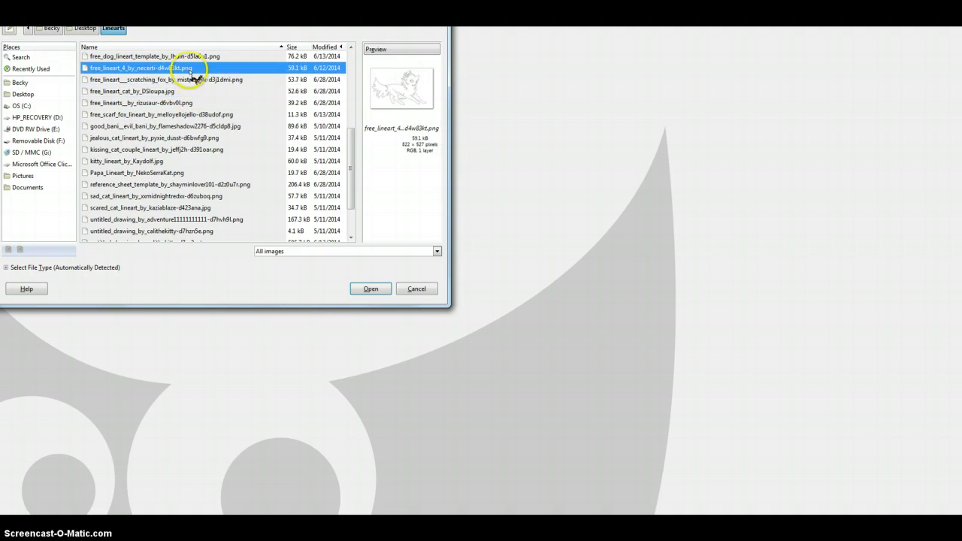
{"action": "scroll", "coordinate": [191, 72], "scroll_direction": "up", "scroll_amount": 5}
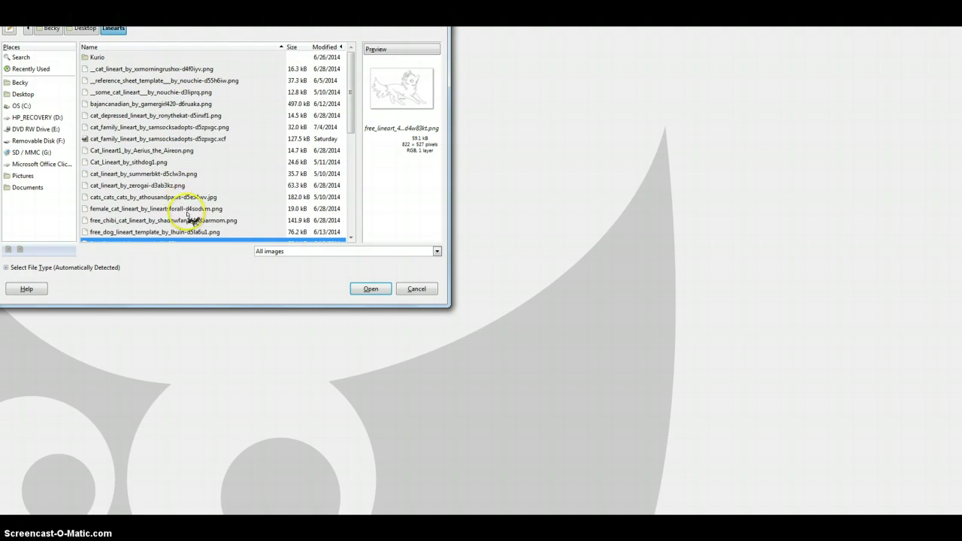
- Look through the contents of the Desktop and the user's home folder for an image to open
{"action": "left_click", "coordinate": [25, 95]}
{"action": "scroll", "coordinate": [308, 128], "scroll_direction": "down", "scroll_amount": 1}
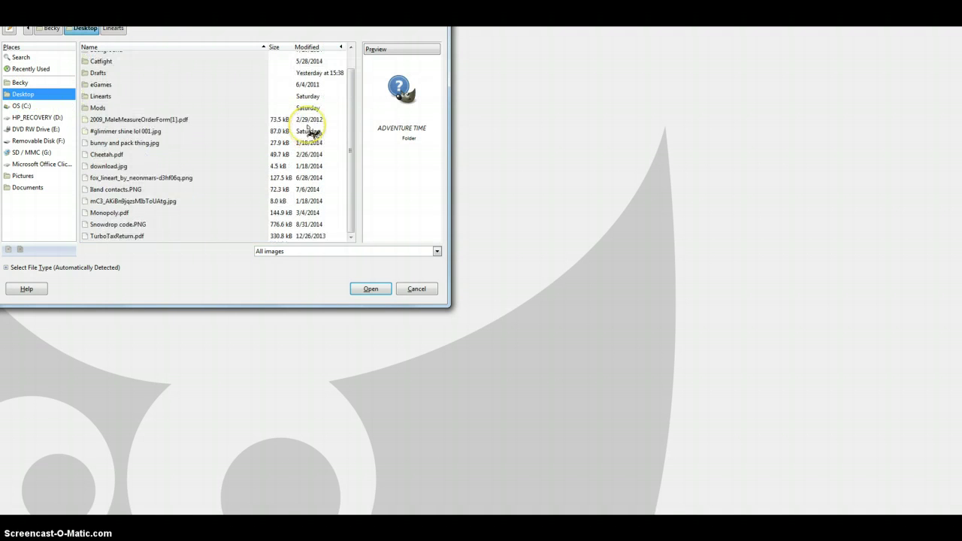
{"action": "left_click", "coordinate": [30, 83]}
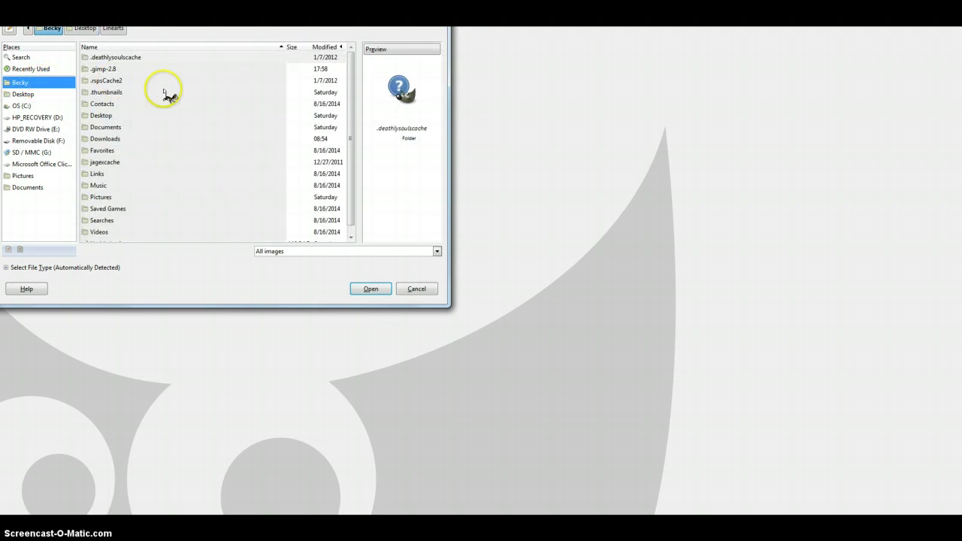
{"action": "scroll", "coordinate": [256, 167], "scroll_direction": "down", "scroll_amount": 1}
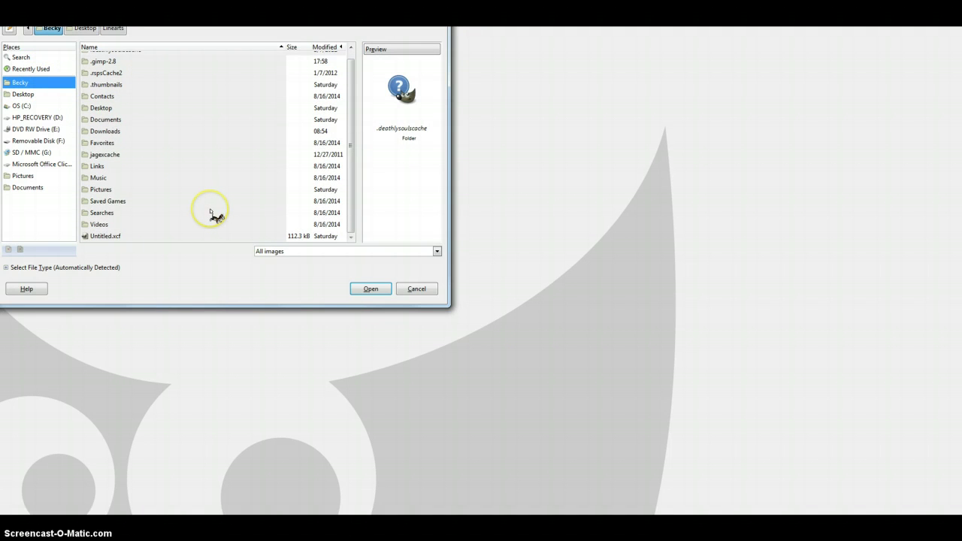
{"action": "scroll", "coordinate": [211, 212], "scroll_direction": "up", "scroll_amount": 1}
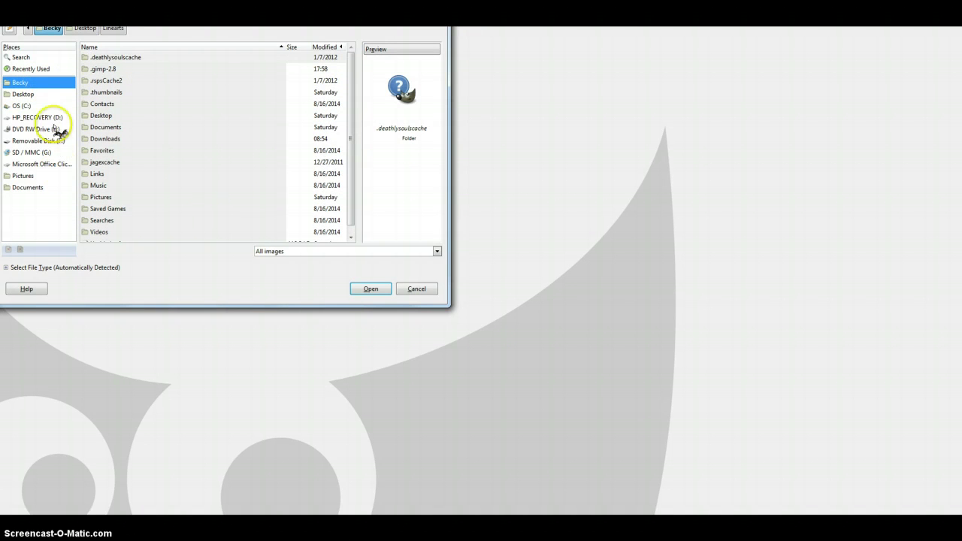
- Open cat_family_lineart_by_samsocksadopts-d5zpxgc.png from the recently used files
{"action": "left_click", "coordinate": [41, 69]}
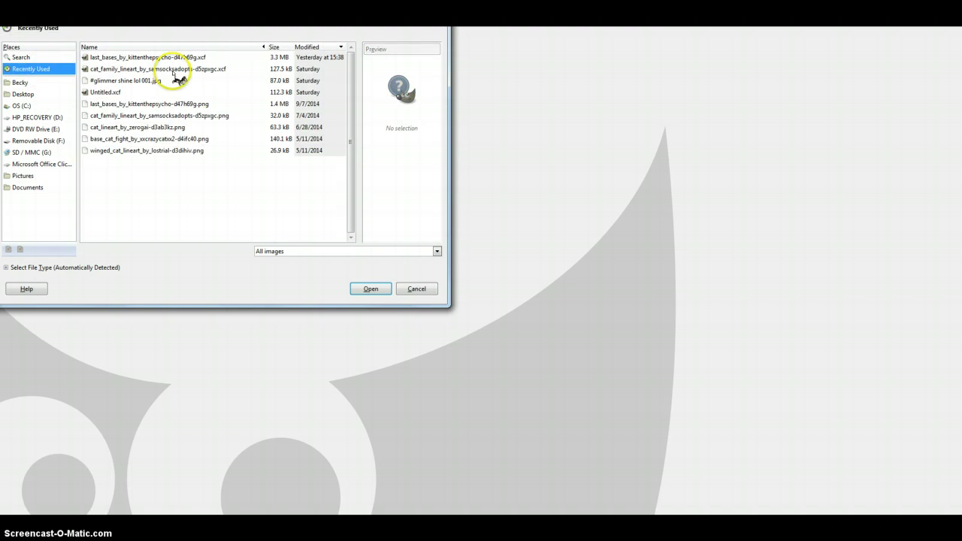
{"action": "left_click", "coordinate": [204, 127]}
{"action": "left_click", "coordinate": [209, 115]}
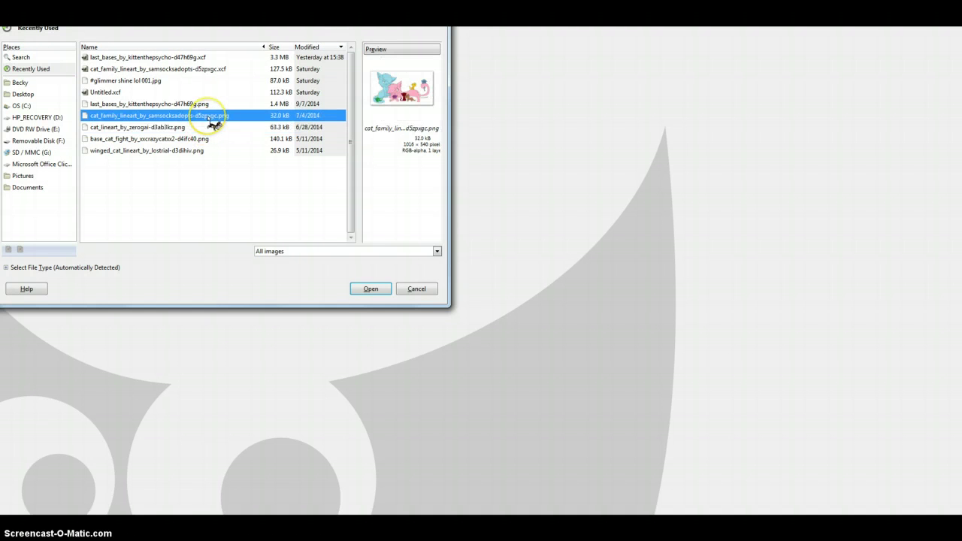
{"action": "key", "text": "Return"}
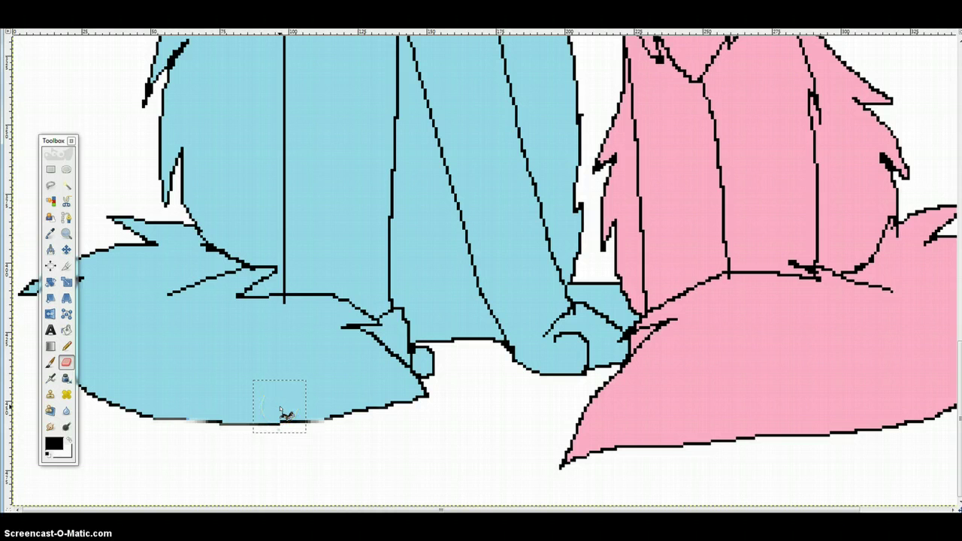
{"action": "left_click", "coordinate": [257, 511]}
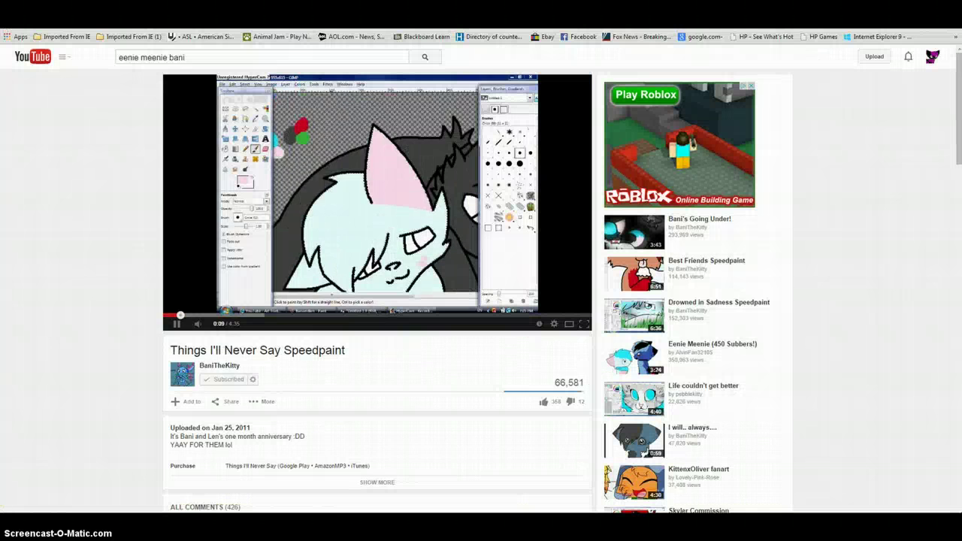
{"action": "key", "text": "alt+Tab"}
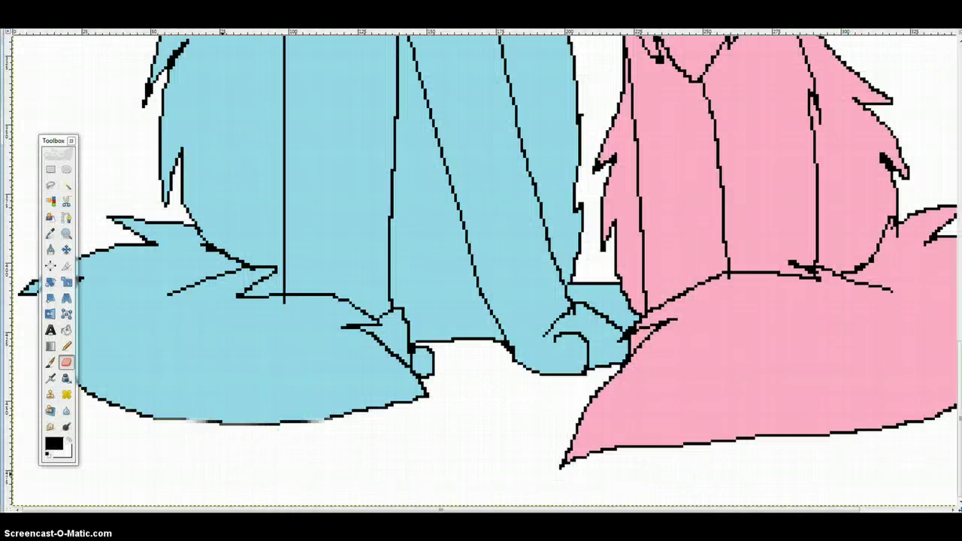
{"action": "mouse_move", "coordinate": [892, 451]}
{"action": "left_mouse_down"}
{"action": "mouse_move", "coordinate": [888, 425]}
{"action": "mouse_move", "coordinate": [894, 451]}
{"action": "left_mouse_up"}
{"action": "left_click", "coordinate": [477, 432]}
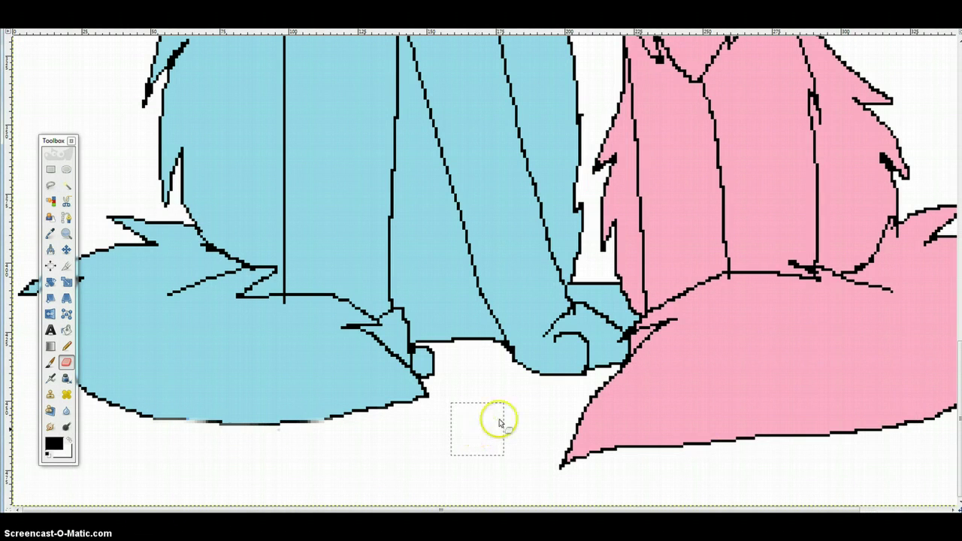
- Choose the Pencil tool and set the foreground colour to pale yellow from the saved swatches
{"action": "scroll", "coordinate": [496, 421], "scroll_direction": "up", "scroll_amount": 5}
{"action": "scroll", "coordinate": [472, 386], "scroll_direction": "up", "scroll_amount": 3}
{"action": "left_click", "coordinate": [67, 346]}
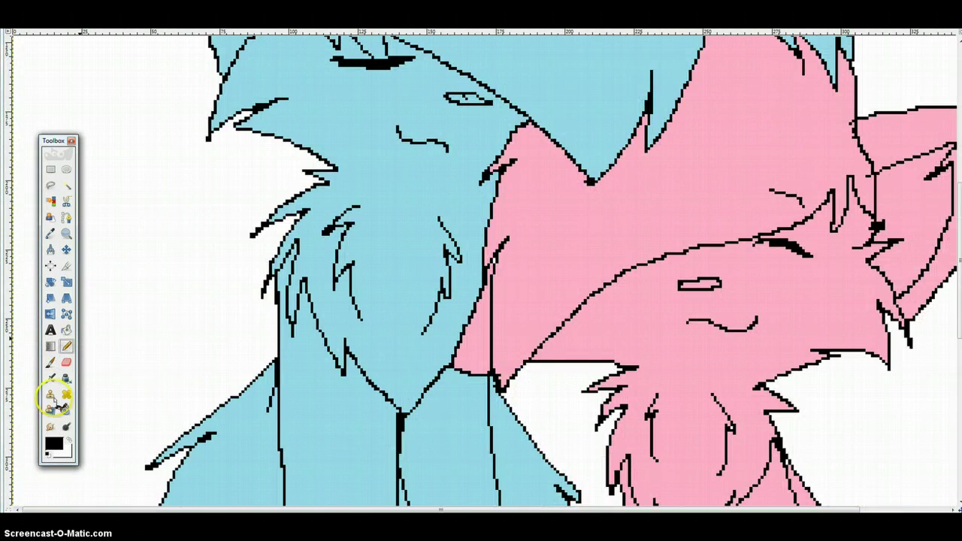
{"action": "left_click", "coordinate": [54, 442]}
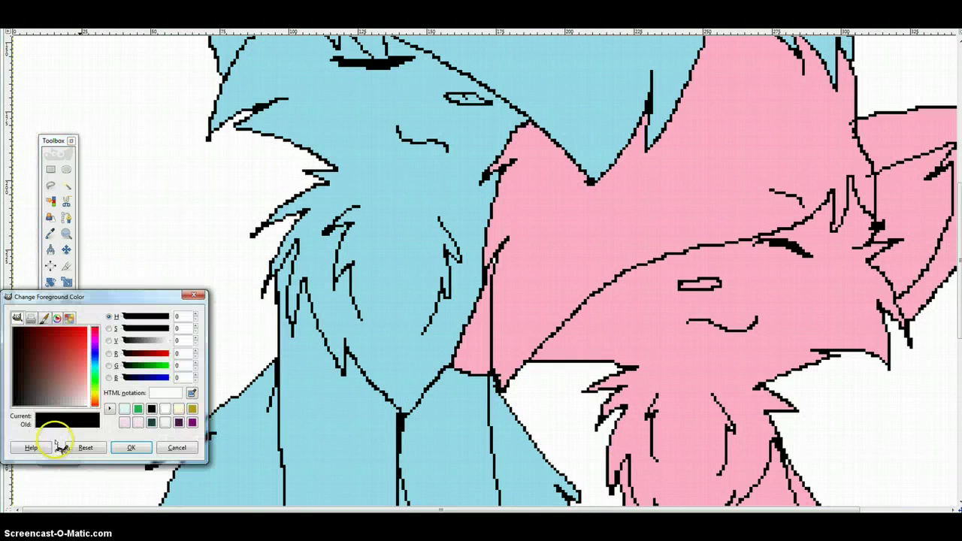
{"action": "left_click", "coordinate": [166, 421]}
{"action": "left_click", "coordinate": [132, 448]}
- Set the background colour to cyan 17ffff
{"action": "left_click", "coordinate": [68, 449]}
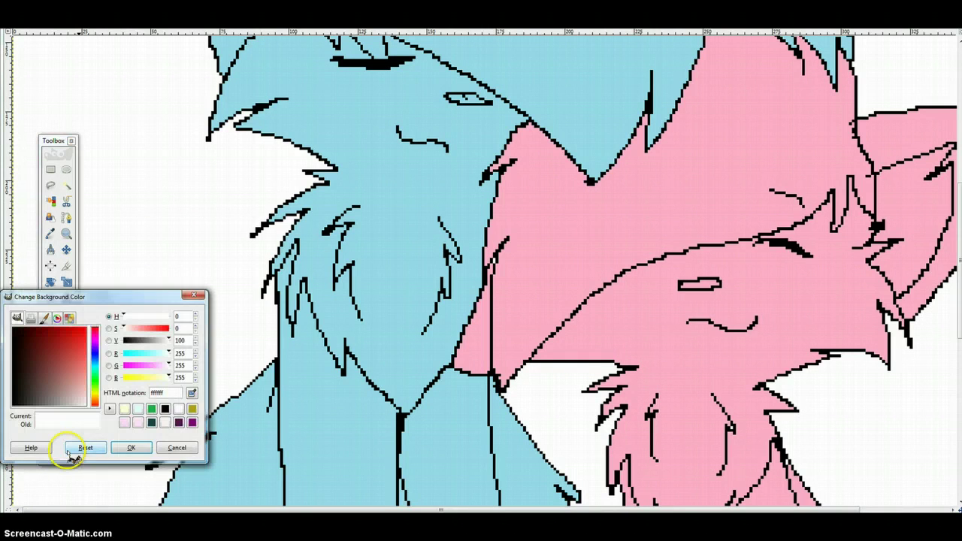
{"action": "left_click_drag", "start_coordinate": [150, 354], "coordinate": [129, 355]}
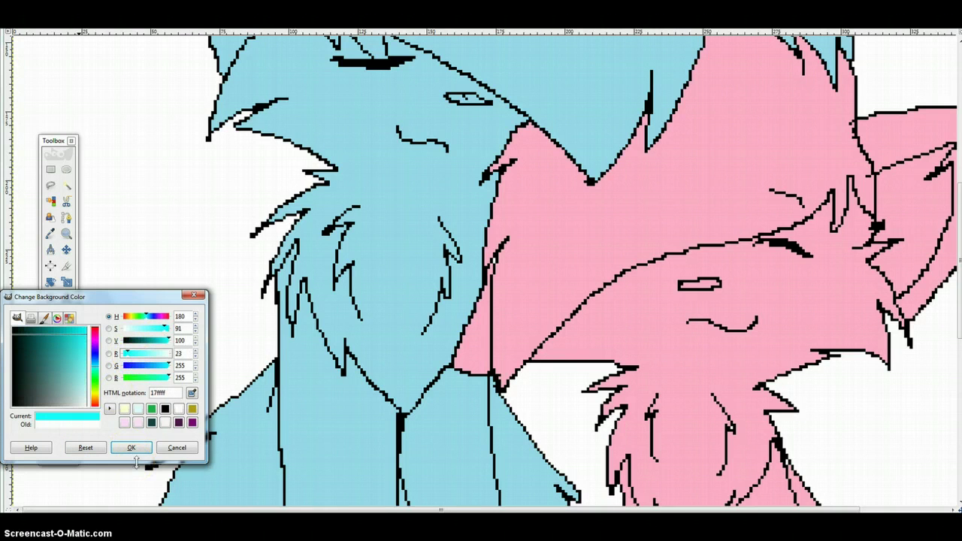
{"action": "left_click", "coordinate": [110, 355]}
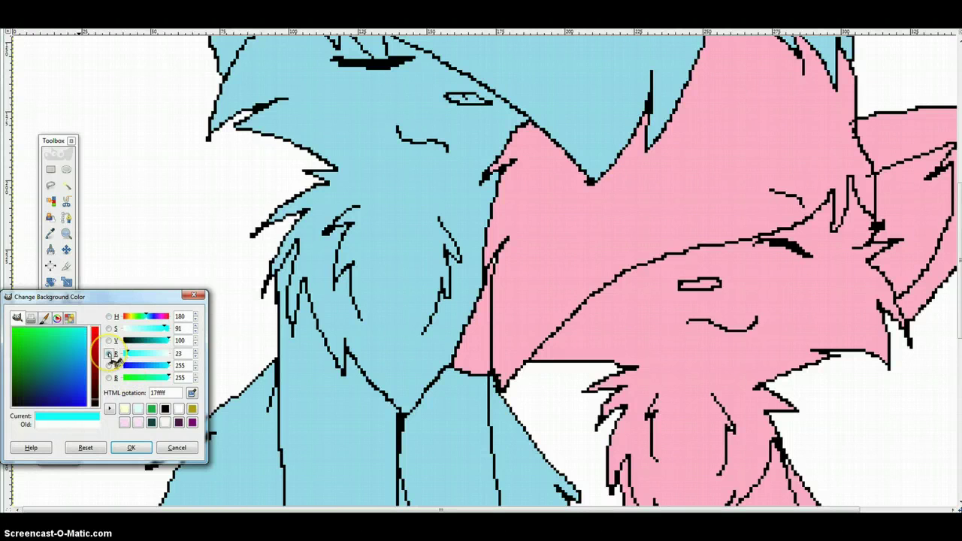
{"action": "left_click", "coordinate": [109, 316]}
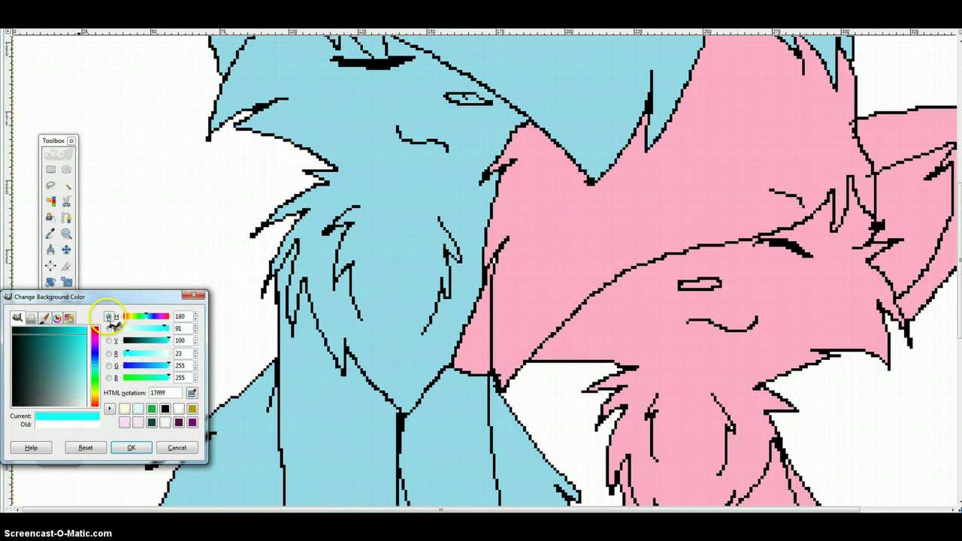
{"action": "left_click", "coordinate": [132, 449]}
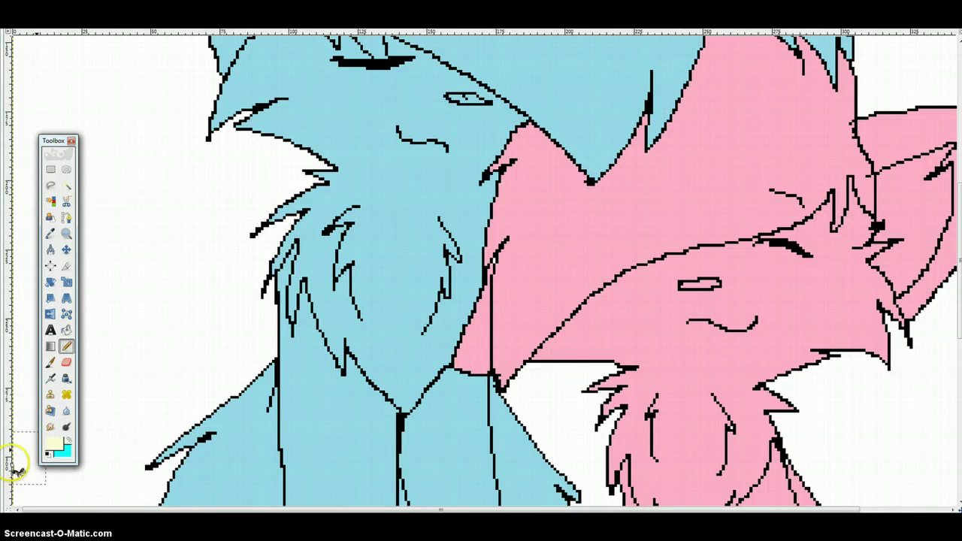
- Check the Pencil's brush, size and opacity options, keeping the Pencil as the active tool
{"action": "double_click", "coordinate": [66, 347]}
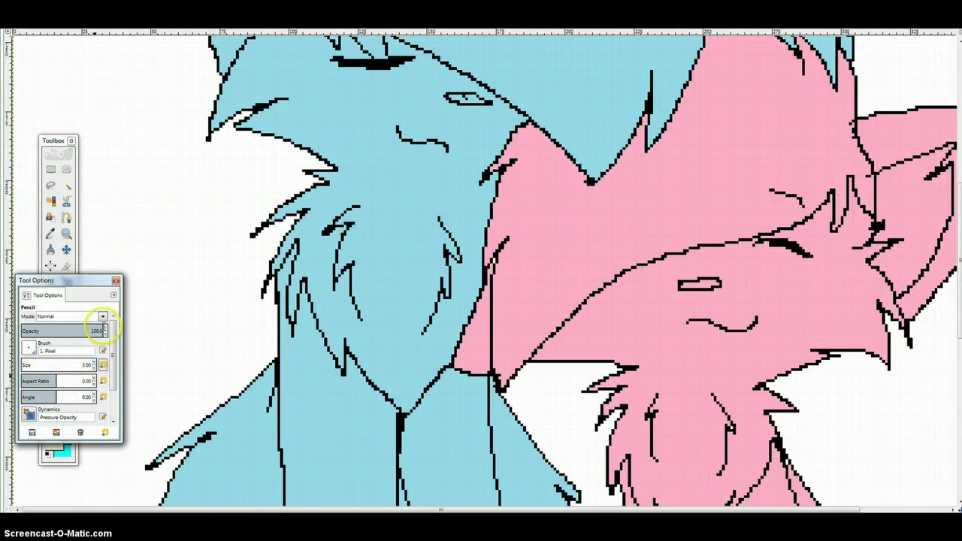
{"action": "left_click", "coordinate": [116, 281]}
{"action": "left_click_drag", "start_coordinate": [462, 509], "coordinate": [516, 506]}
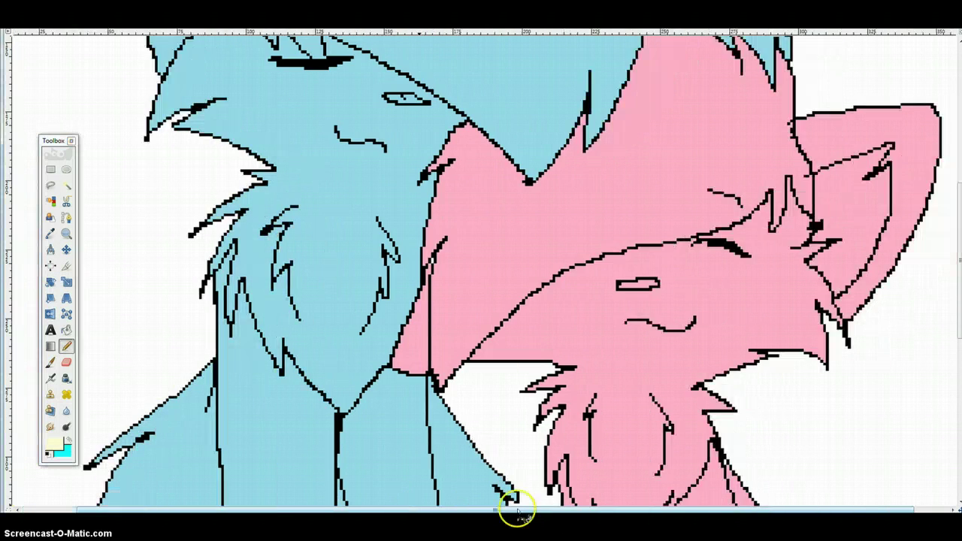
{"action": "scroll", "coordinate": [838, 275], "scroll_direction": "down", "scroll_amount": 4}
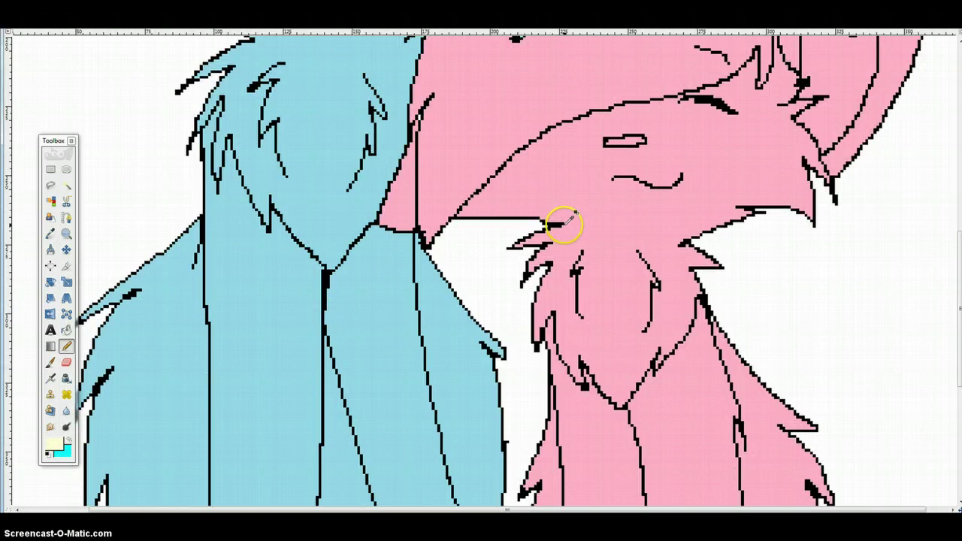
{"action": "left_click", "coordinate": [66, 346]}
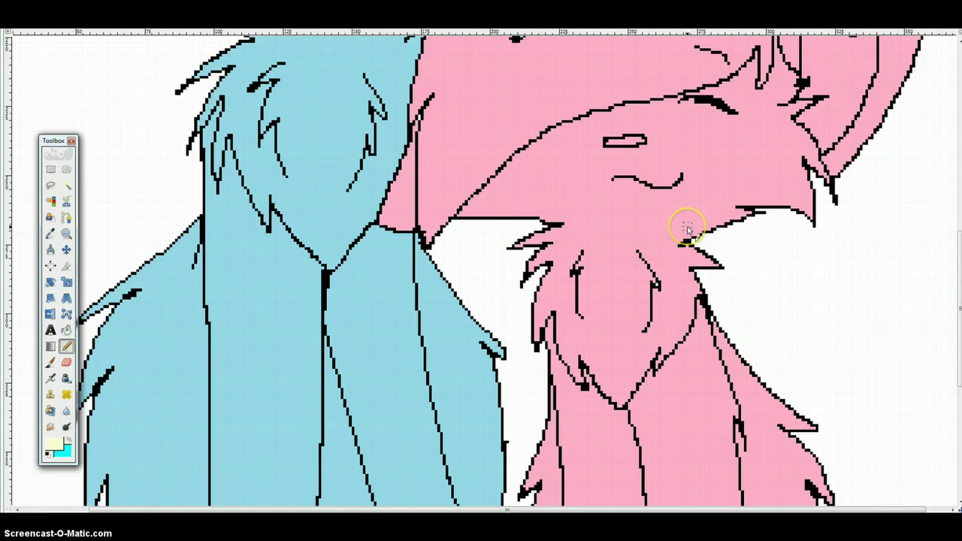
- Draw a continuous pale yellow pencil line across the pink cat's neck, joining the black outlines on both sides
{"action": "scroll", "coordinate": [686, 225], "scroll_direction": "up", "scroll_amount": 4}
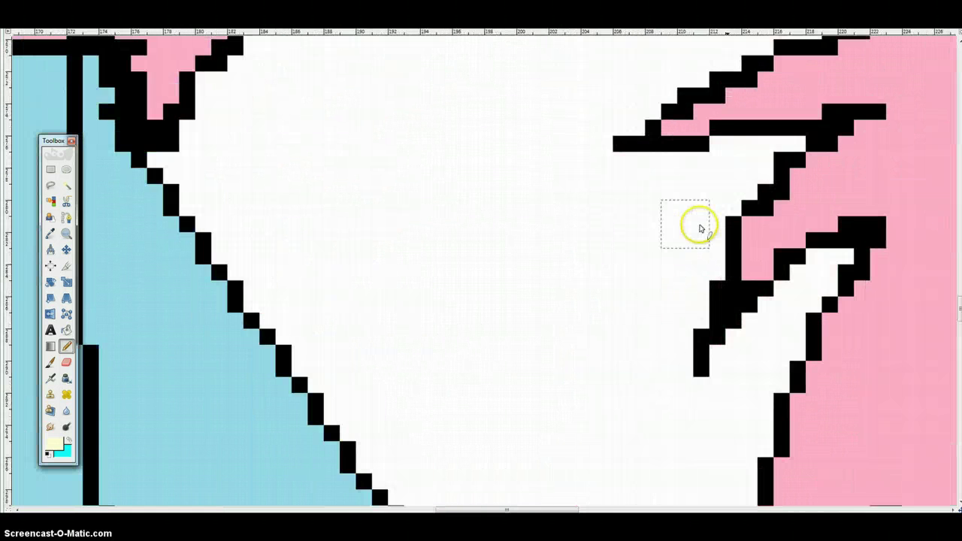
{"action": "scroll", "coordinate": [838, 140], "scroll_direction": "up", "scroll_amount": 5}
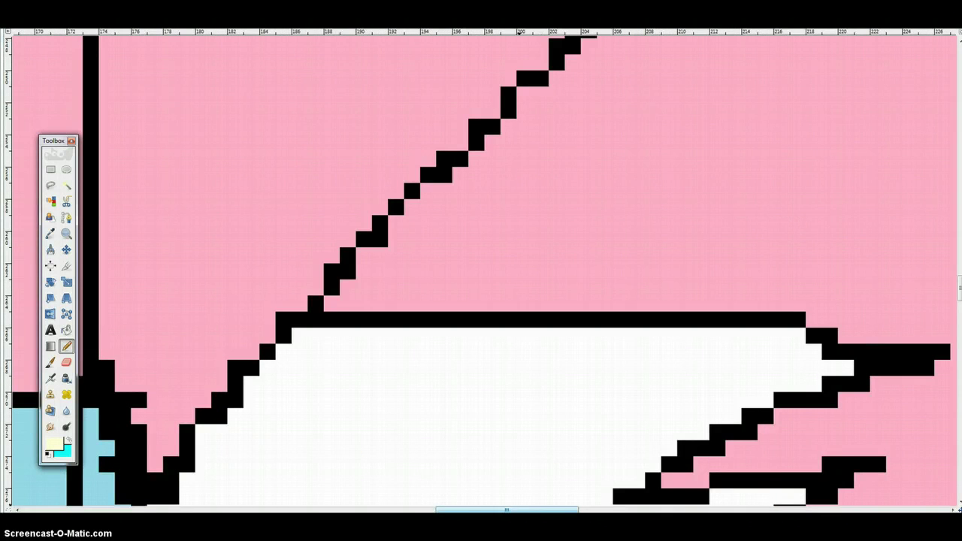
{"action": "left_click_drag", "start_coordinate": [508, 510], "coordinate": [648, 508]}
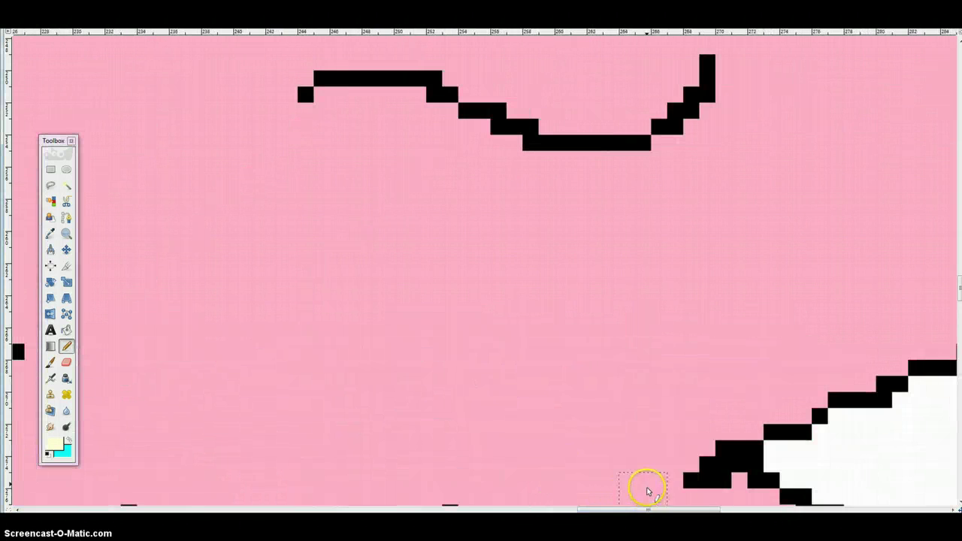
{"action": "mouse_move", "coordinate": [706, 449]}
{"action": "left_mouse_down"}
{"action": "mouse_move", "coordinate": [445, 445]}
{"action": "mouse_move", "coordinate": [302, 412]}
{"action": "mouse_move", "coordinate": [209, 400]}
{"action": "left_mouse_up"}
{"action": "scroll", "coordinate": [341, 462], "scroll_direction": "down", "scroll_amount": 3}
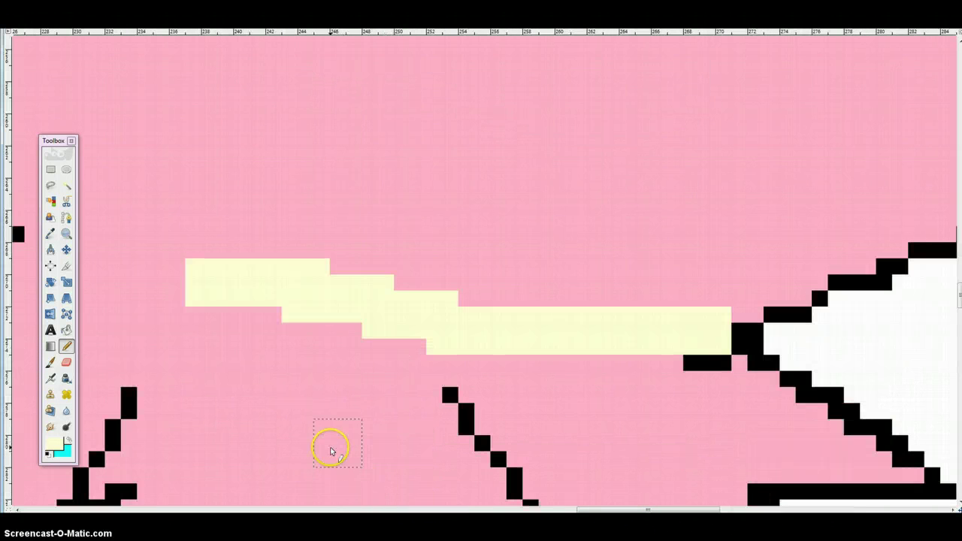
{"action": "left_click_drag", "start_coordinate": [583, 510], "coordinate": [503, 499]}
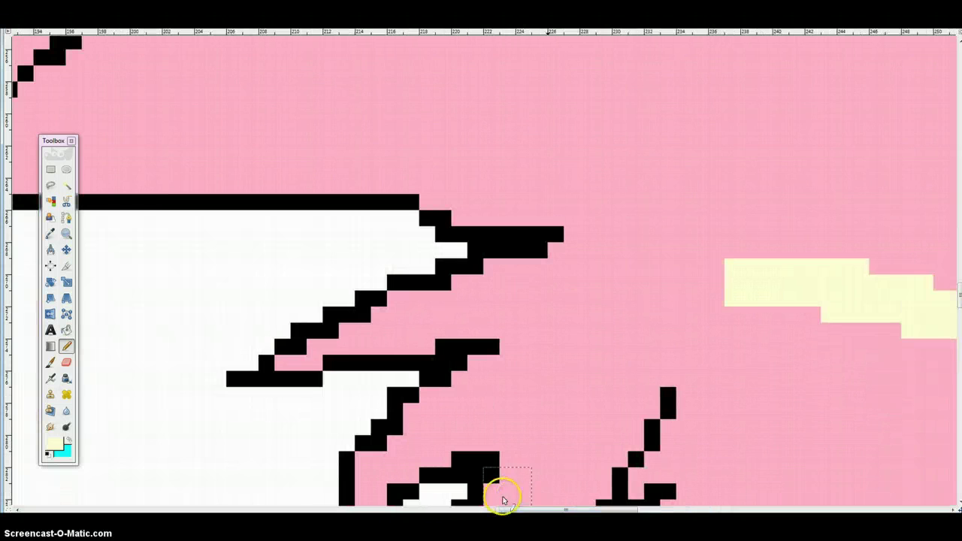
{"action": "mouse_move", "coordinate": [548, 221]}
{"action": "left_mouse_down"}
{"action": "mouse_move", "coordinate": [550, 241]}
{"action": "mouse_move", "coordinate": [717, 274]}
{"action": "left_mouse_up"}
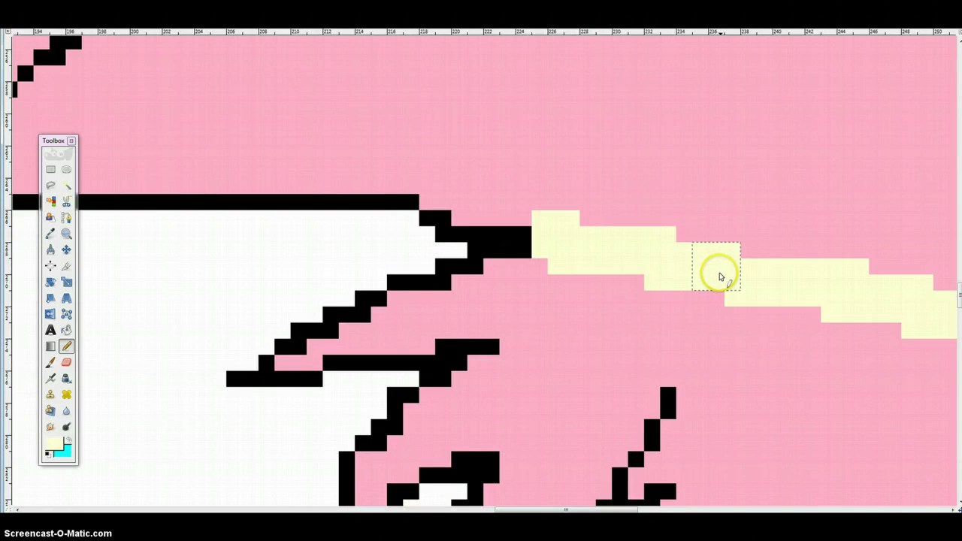
- Bucket-fill the pink cat's chest fur below the neck line and the adjoining body and foreleg areas with pale yellow
{"action": "scroll", "coordinate": [809, 273], "scroll_direction": "up", "scroll_amount": 6}
{"action": "scroll", "coordinate": [803, 267], "scroll_direction": "down", "scroll_amount": 6}
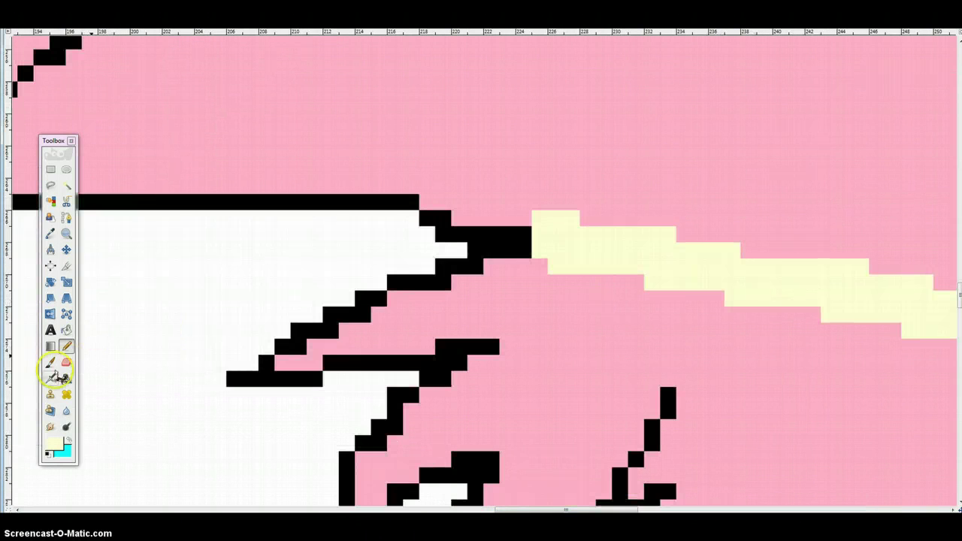
{"action": "left_click", "coordinate": [66, 329]}
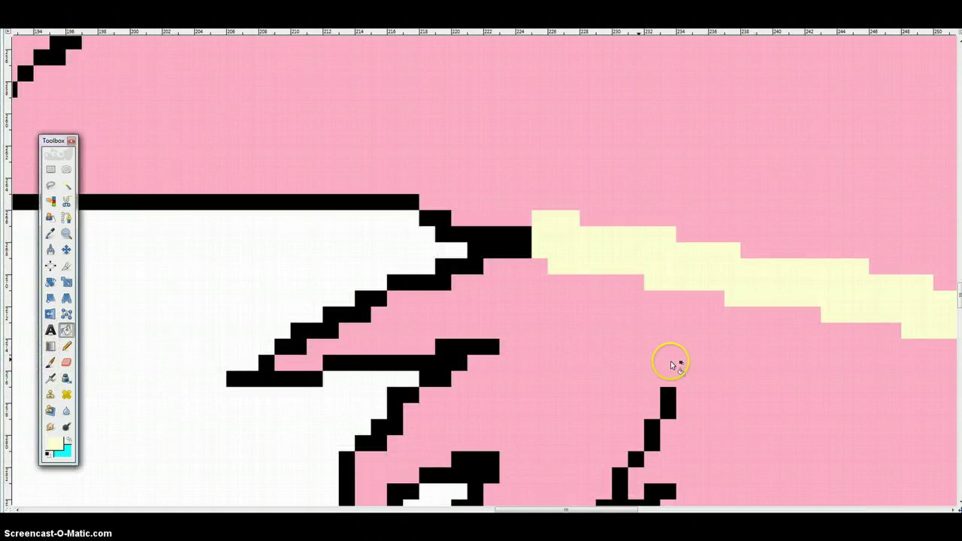
{"action": "left_click", "coordinate": [714, 367]}
{"action": "scroll", "coordinate": [714, 367], "scroll_direction": "down", "scroll_amount": 8}
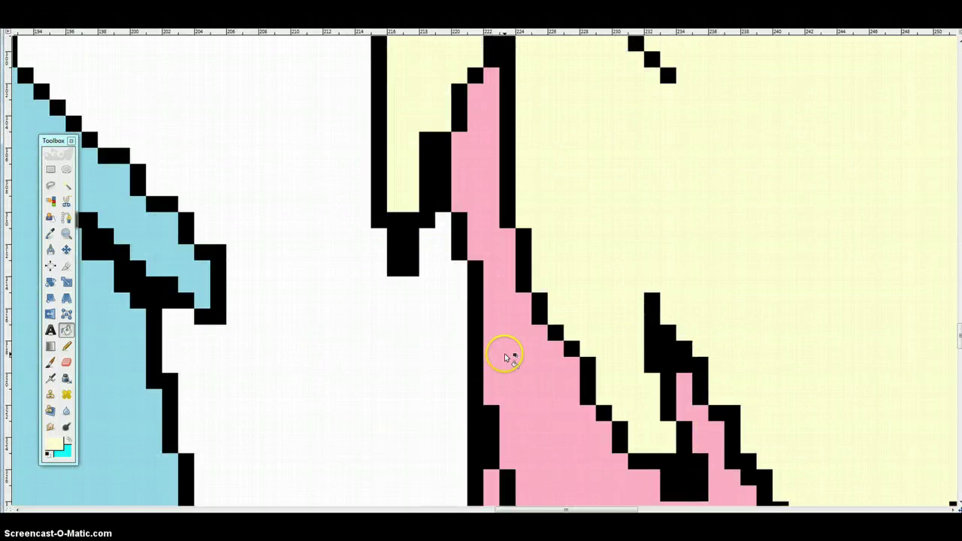
{"action": "left_click", "coordinate": [505, 357]}
{"action": "scroll", "coordinate": [777, 374], "scroll_direction": "down", "scroll_amount": 5}
{"action": "left_click", "coordinate": [476, 298]}
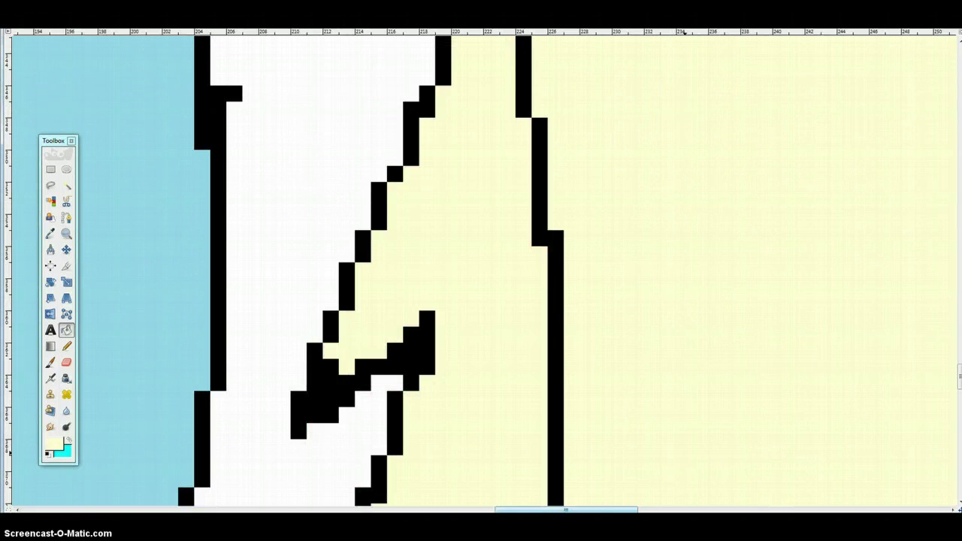
- Fill the pink cat's remaining body sections, in the middle and along the far side, with pale yellow
{"action": "left_click_drag", "start_coordinate": [566, 509], "coordinate": [700, 506]}
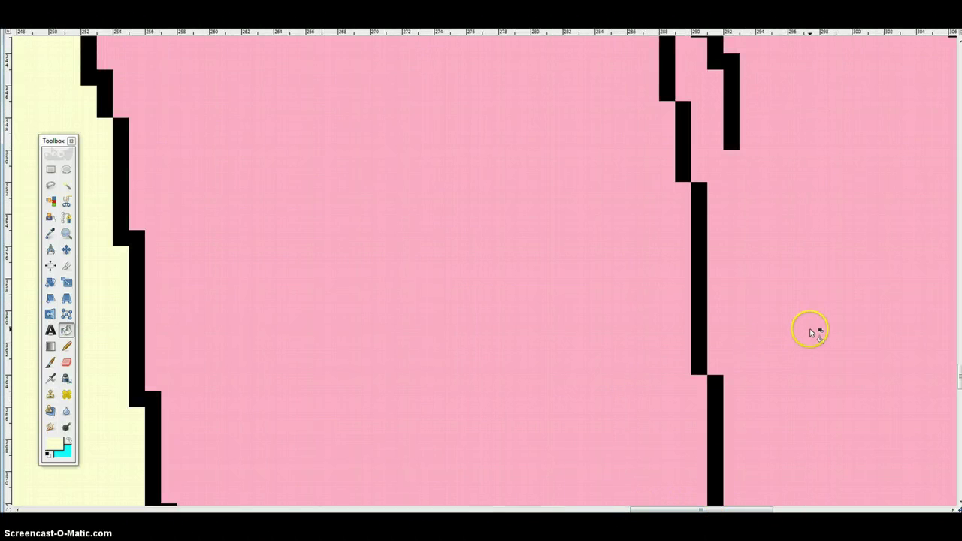
{"action": "left_click", "coordinate": [814, 333]}
{"action": "left_click", "coordinate": [576, 374]}
{"action": "scroll", "coordinate": [586, 438], "scroll_direction": "down", "scroll_amount": 6}
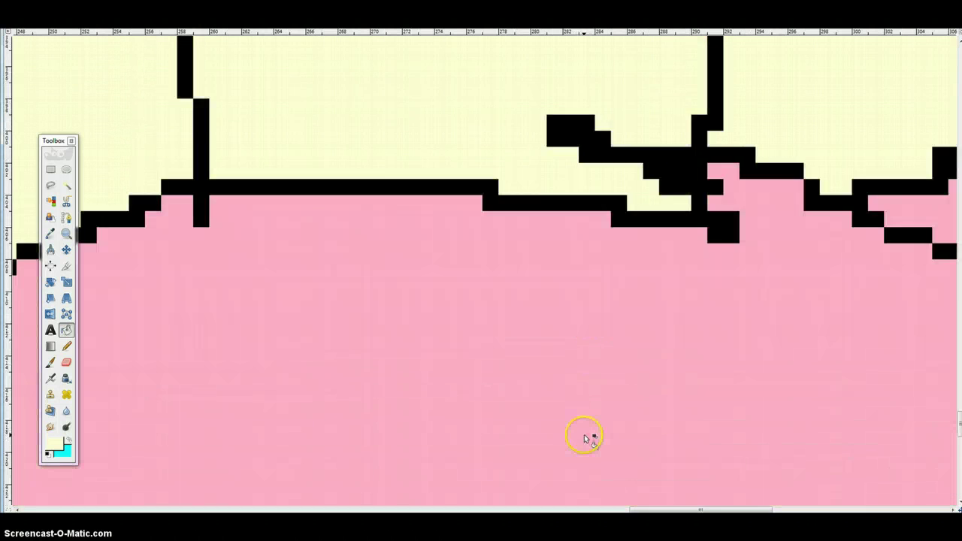
{"action": "scroll", "coordinate": [585, 436], "scroll_direction": "up", "scroll_amount": 3}
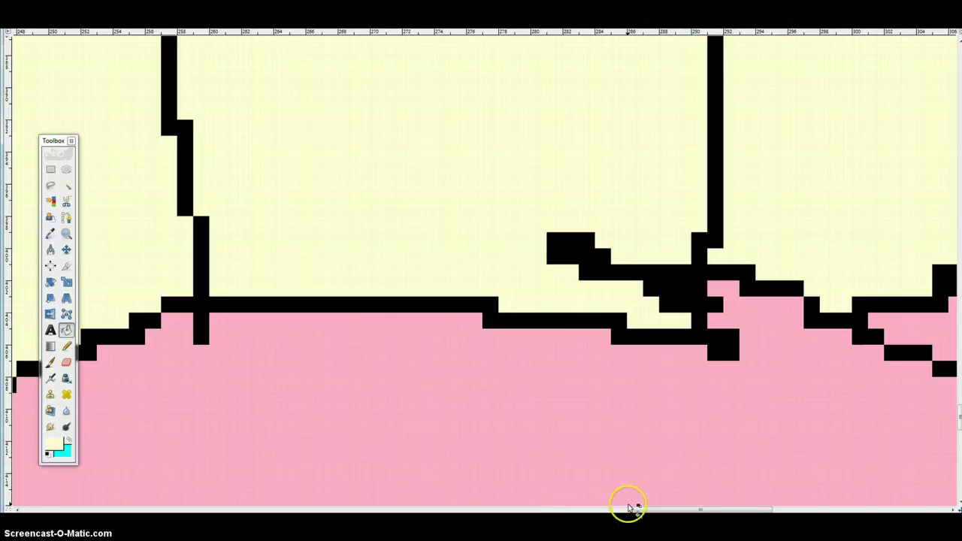
- Draw a pale yellow zigzag pencil line across the pink cat's tail, from its upper edge to its lower outline
{"action": "scroll", "coordinate": [630, 508], "scroll_direction": "down", "scroll_amount": 3}
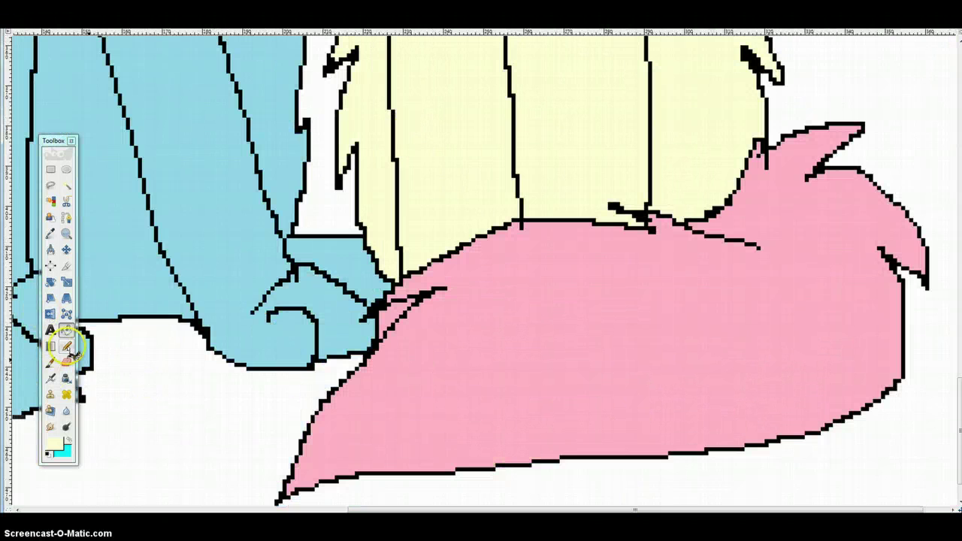
{"action": "left_click", "coordinate": [66, 346]}
{"action": "mouse_move", "coordinate": [700, 241]}
{"action": "left_mouse_down"}
{"action": "mouse_move", "coordinate": [652, 313]}
{"action": "mouse_move", "coordinate": [713, 318]}
{"action": "mouse_move", "coordinate": [641, 379]}
{"action": "mouse_move", "coordinate": [691, 388]}
{"action": "mouse_move", "coordinate": [675, 414]}
{"action": "mouse_move", "coordinate": [718, 427]}
{"action": "mouse_move", "coordinate": [681, 448]}
{"action": "left_mouse_up"}
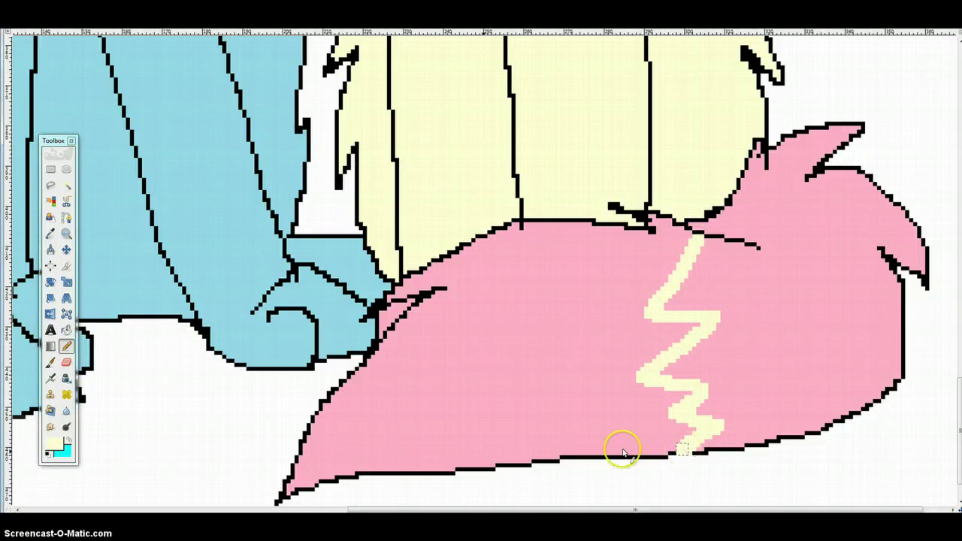
- Bucket-fill the tail's tip side of the zigzag and the small tuft beside the blue cat's paw with pale yellow
{"action": "left_click", "coordinate": [66, 330]}
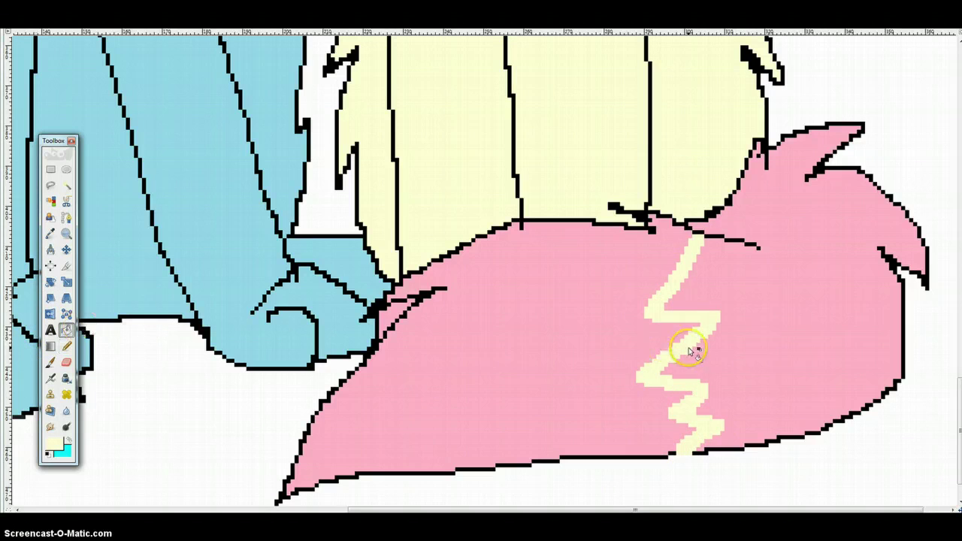
{"action": "left_click", "coordinate": [591, 341]}
{"action": "left_click", "coordinate": [539, 341]}
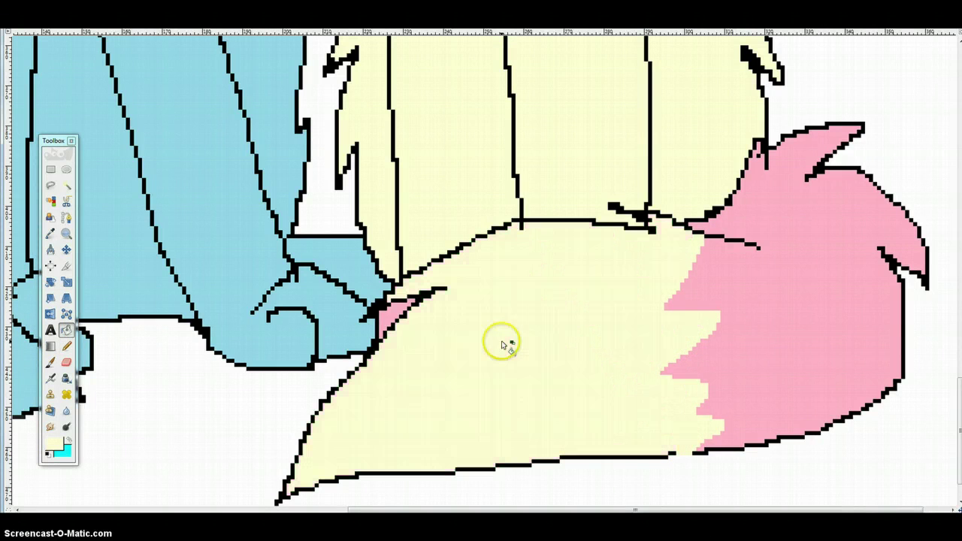
{"action": "left_click", "coordinate": [387, 315]}
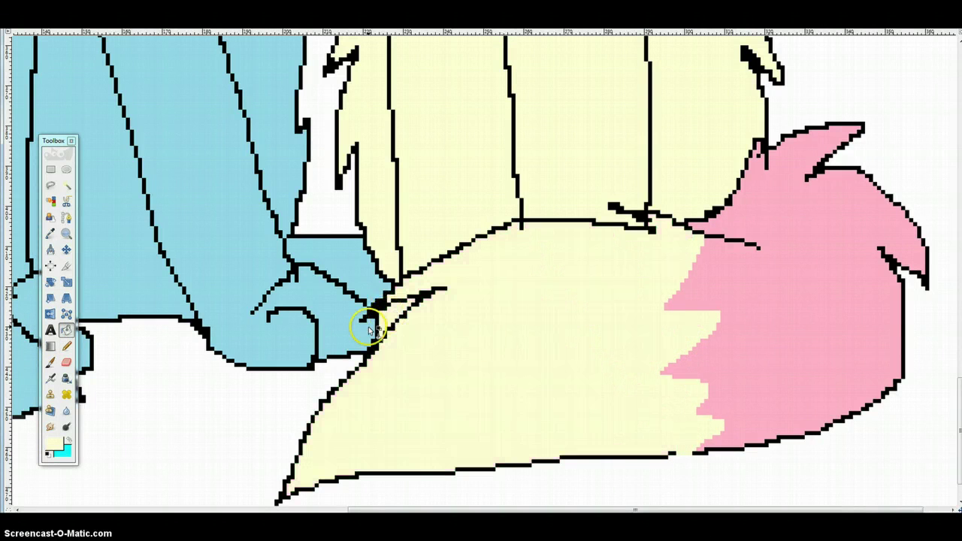
- Bucket-fill the pink cat's hair, the neck strip beside the blue cat and the outer ear with pale yellow
{"action": "left_click", "coordinate": [69, 441]}
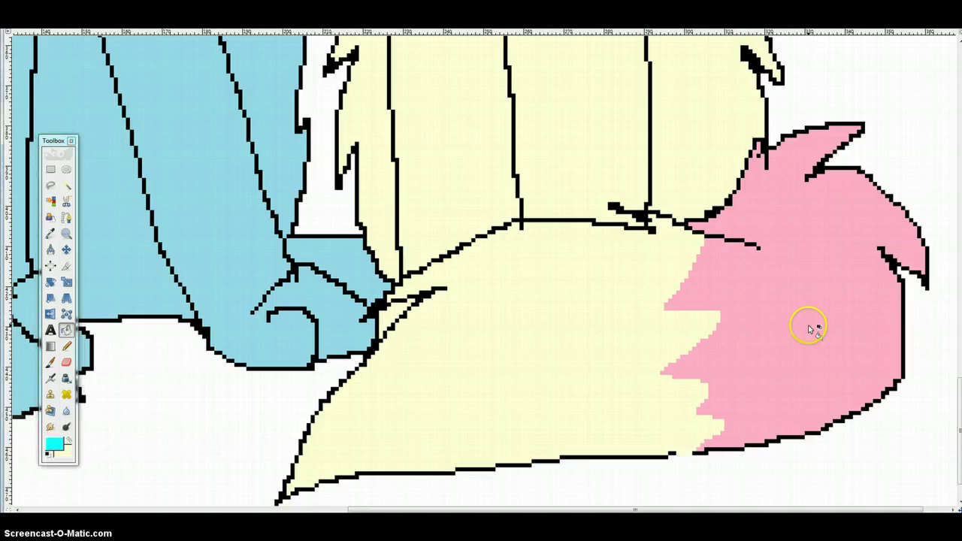
{"action": "scroll", "coordinate": [809, 325], "scroll_direction": "up", "scroll_amount": 10}
{"action": "scroll", "coordinate": [810, 330], "scroll_direction": "down", "scroll_amount": 3}
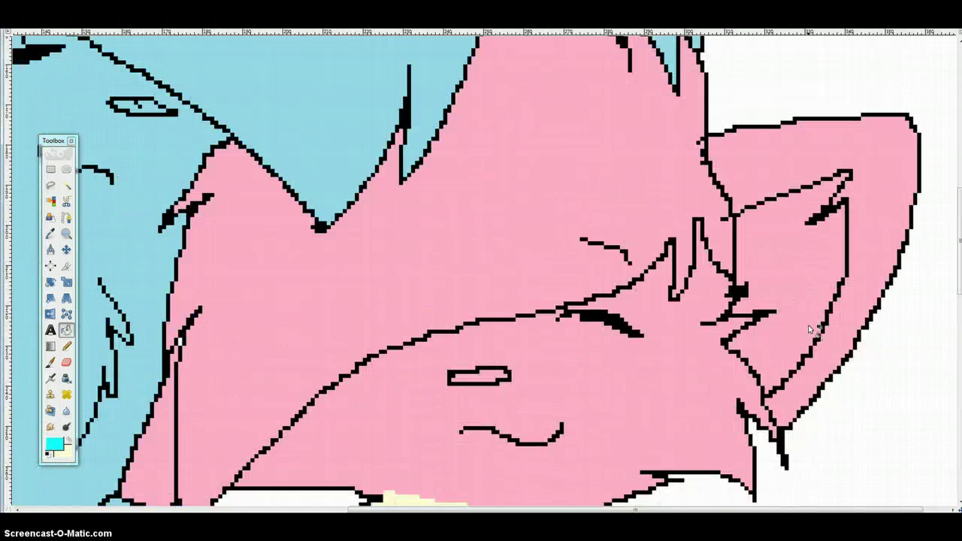
{"action": "left_click", "coordinate": [69, 440]}
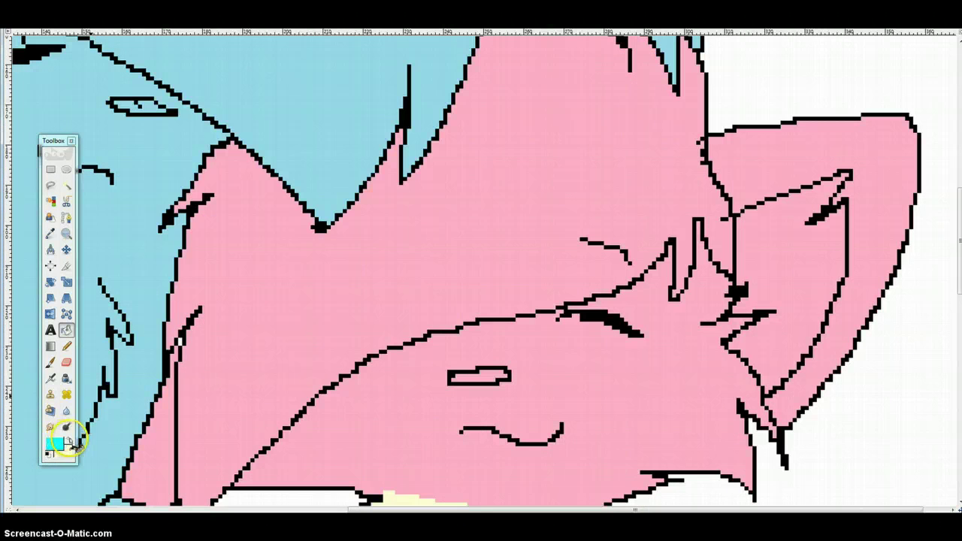
{"action": "left_click", "coordinate": [524, 203]}
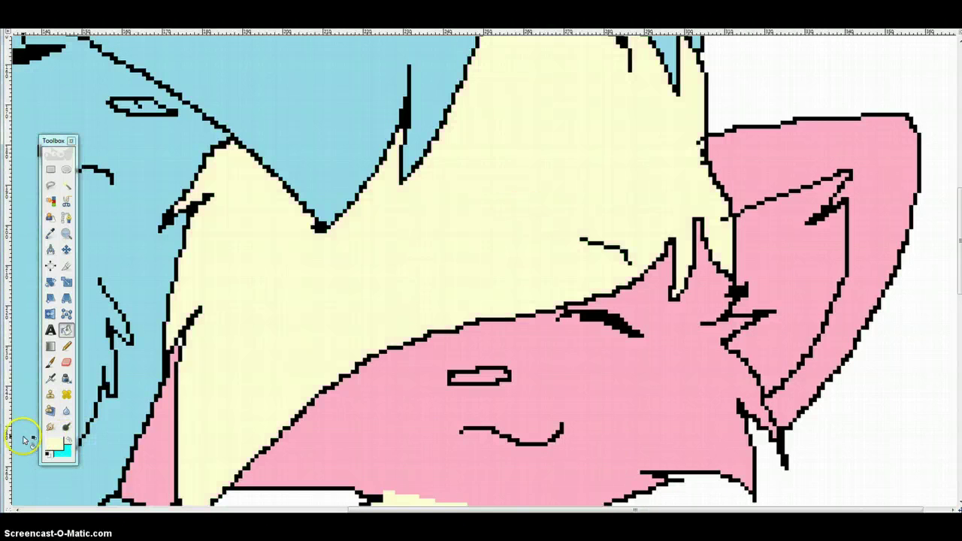
{"action": "left_click", "coordinate": [169, 447]}
{"action": "left_click", "coordinate": [854, 160]}
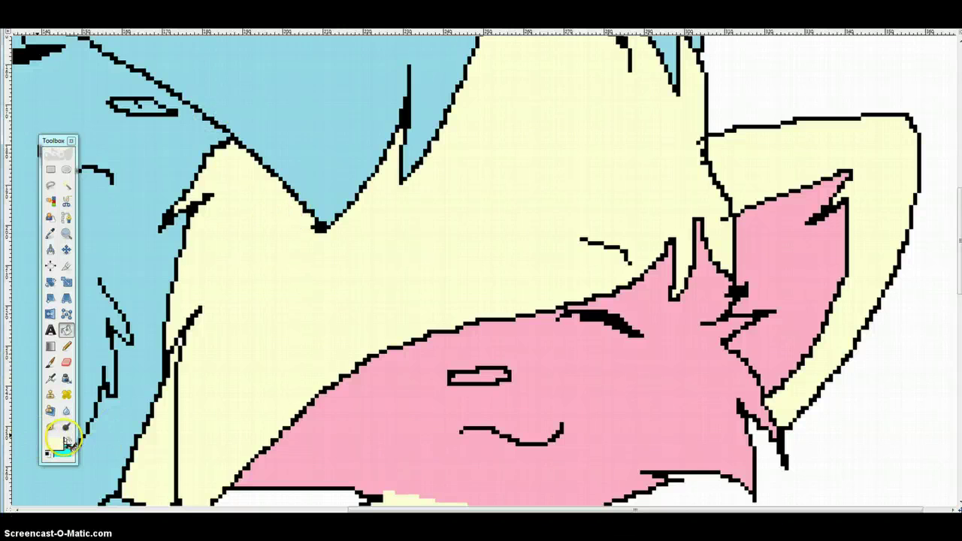
- Bucket-fill the pink cat's face with bright cyan and its nose with pale yellow
{"action": "left_click", "coordinate": [75, 441]}
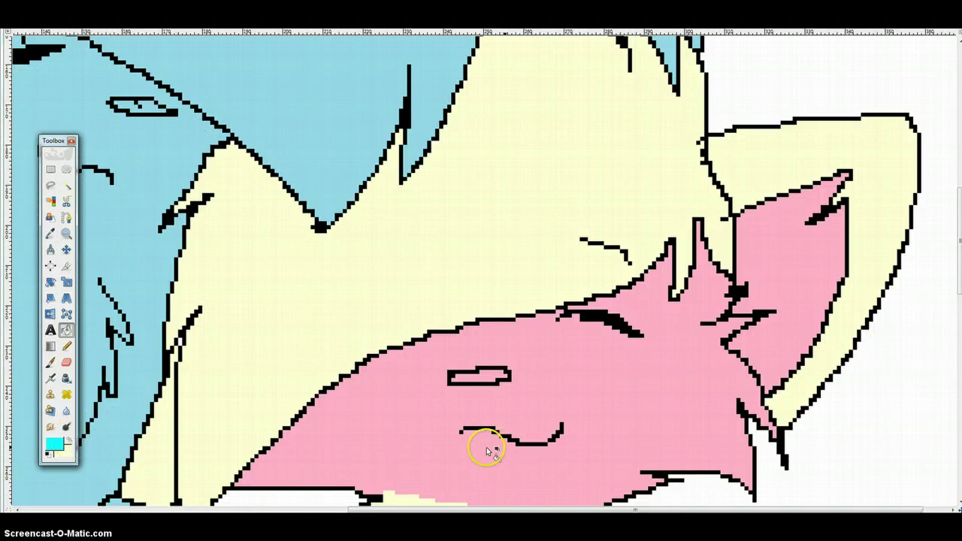
{"action": "left_click", "coordinate": [408, 444]}
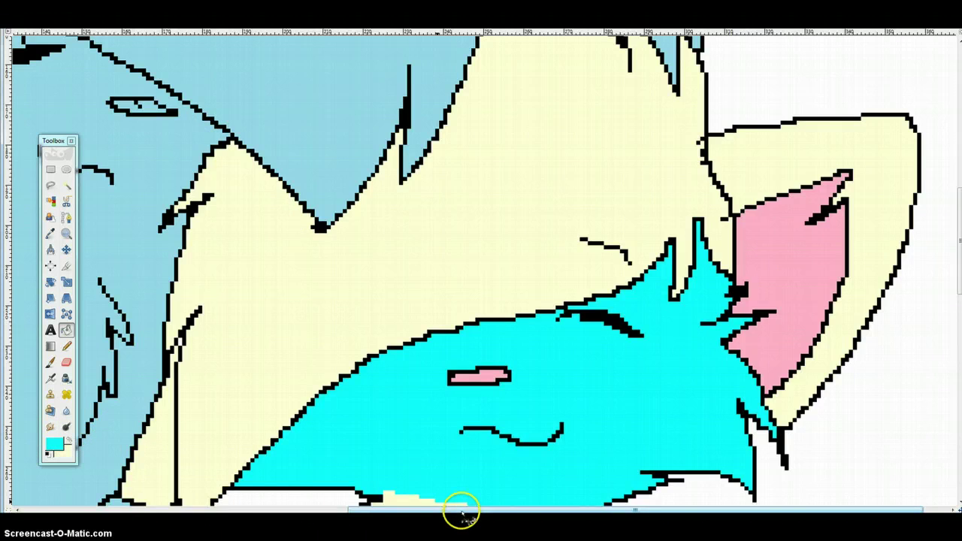
{"action": "scroll", "coordinate": [462, 510], "scroll_direction": "left", "scroll_amount": 5}
{"action": "scroll", "coordinate": [308, 415], "scroll_direction": "up", "scroll_amount": 5}
{"action": "scroll", "coordinate": [383, 411], "scroll_direction": "up", "scroll_amount": 5}
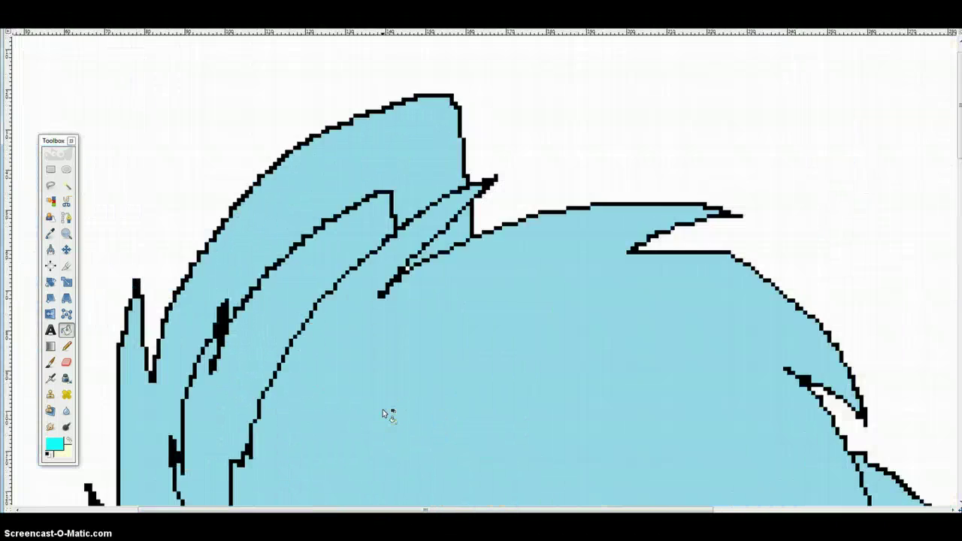
{"action": "scroll", "coordinate": [383, 412], "scroll_direction": "down", "scroll_amount": 10}
{"action": "scroll", "coordinate": [383, 414], "scroll_direction": "down", "scroll_amount": 5}
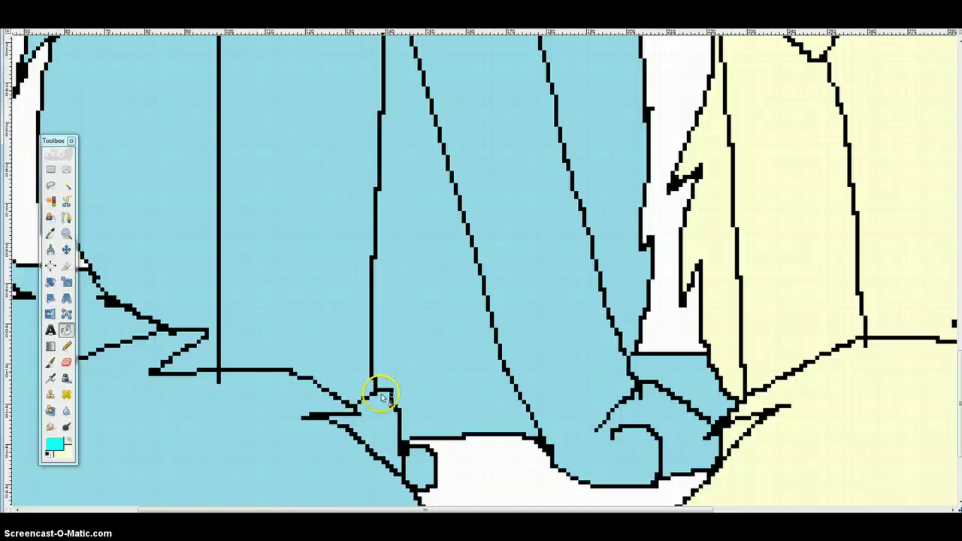
{"action": "scroll", "coordinate": [382, 409], "scroll_direction": "up", "scroll_amount": 10}
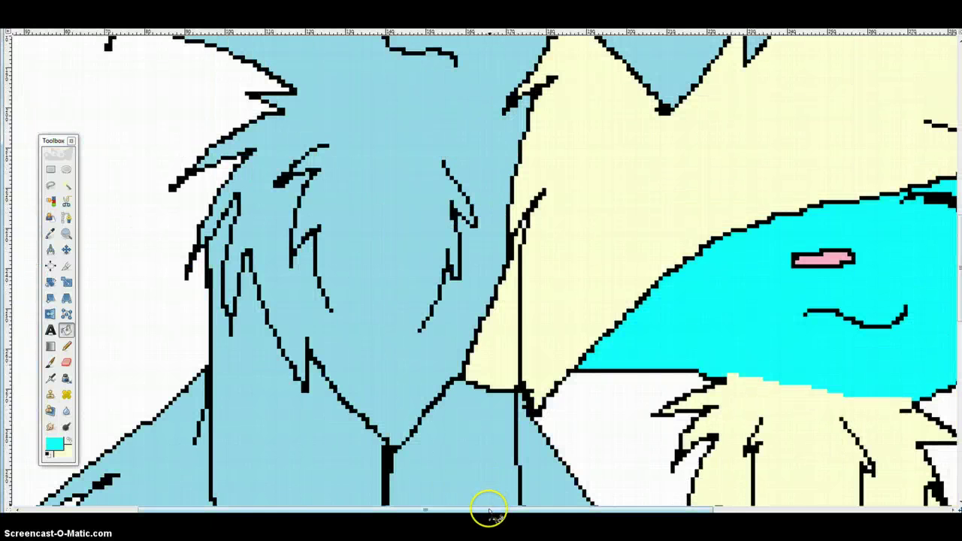
{"action": "left_click_drag", "start_coordinate": [489, 511], "coordinate": [724, 507]}
{"action": "scroll", "coordinate": [756, 357], "scroll_direction": "up", "scroll_amount": 3}
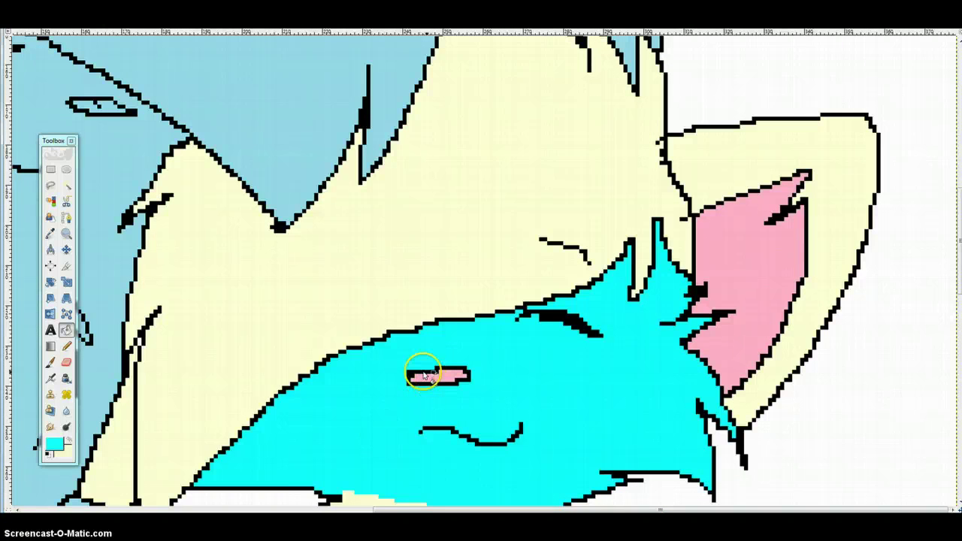
{"action": "left_click", "coordinate": [69, 441]}
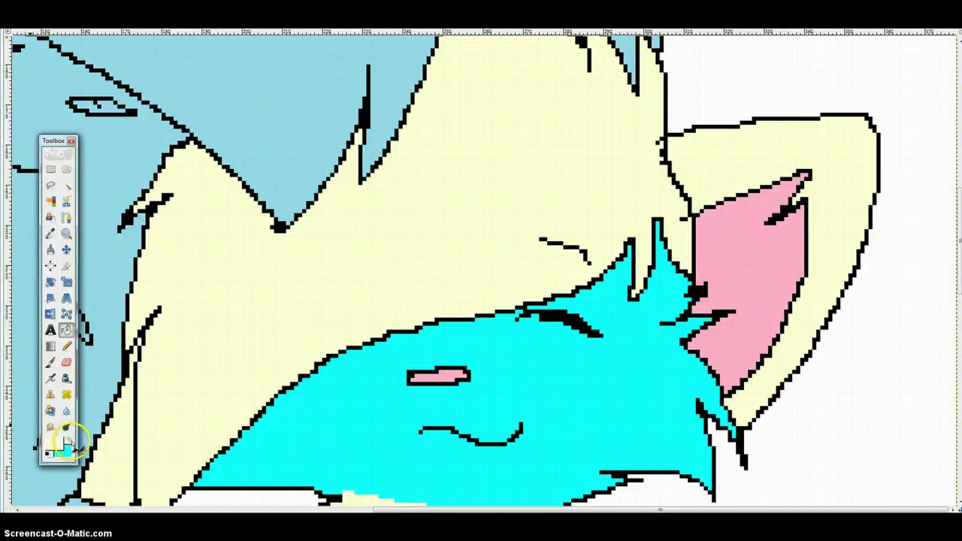
{"action": "left_click", "coordinate": [447, 376]}
- Fill the same cat's inner ear with bright cyan, mix a very pale cyan foreground colour and refill the inner ear with it
{"action": "left_click", "coordinate": [68, 441]}
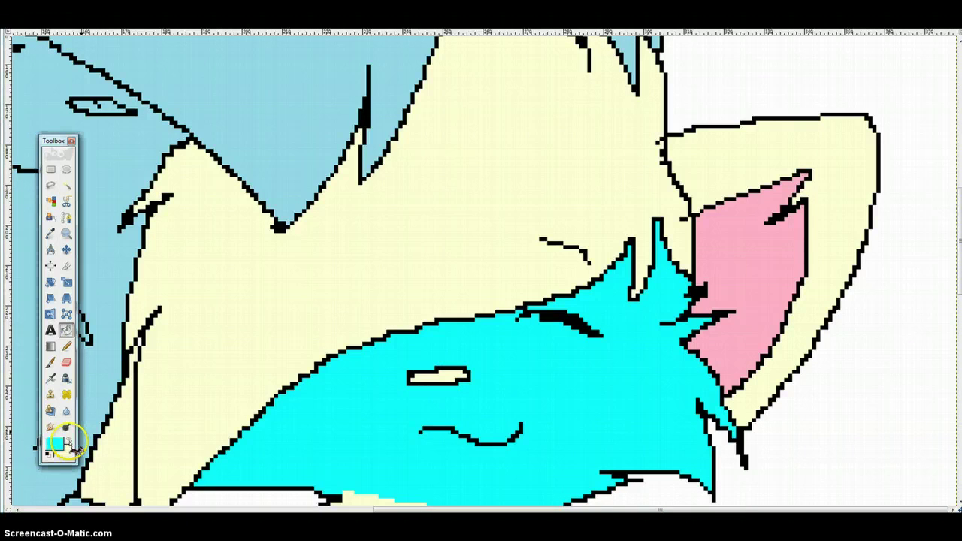
{"action": "left_click", "coordinate": [776, 260]}
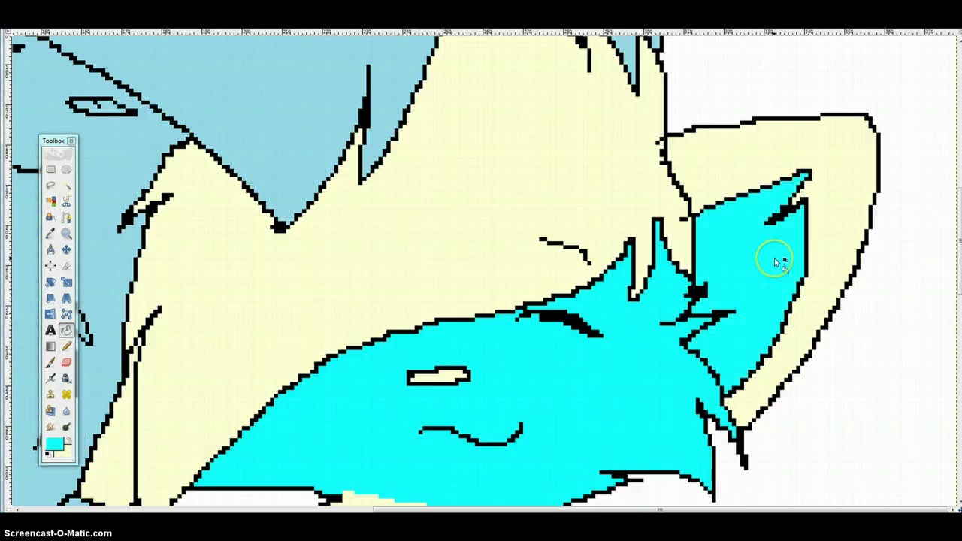
{"action": "left_click", "coordinate": [55, 447]}
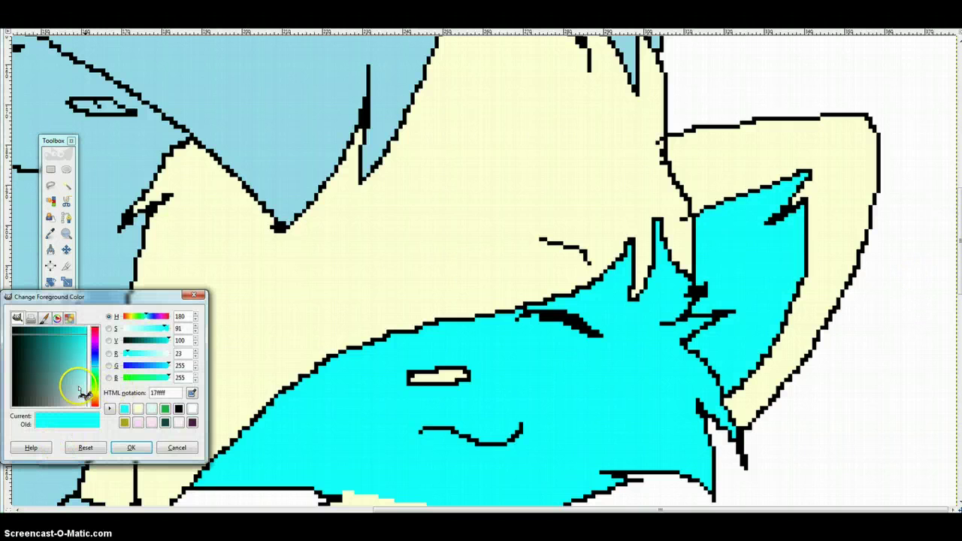
{"action": "mouse_move", "coordinate": [81, 391]}
{"action": "left_mouse_down"}
{"action": "mouse_move", "coordinate": [79, 337]}
{"action": "mouse_move", "coordinate": [97, 393]}
{"action": "left_mouse_up"}
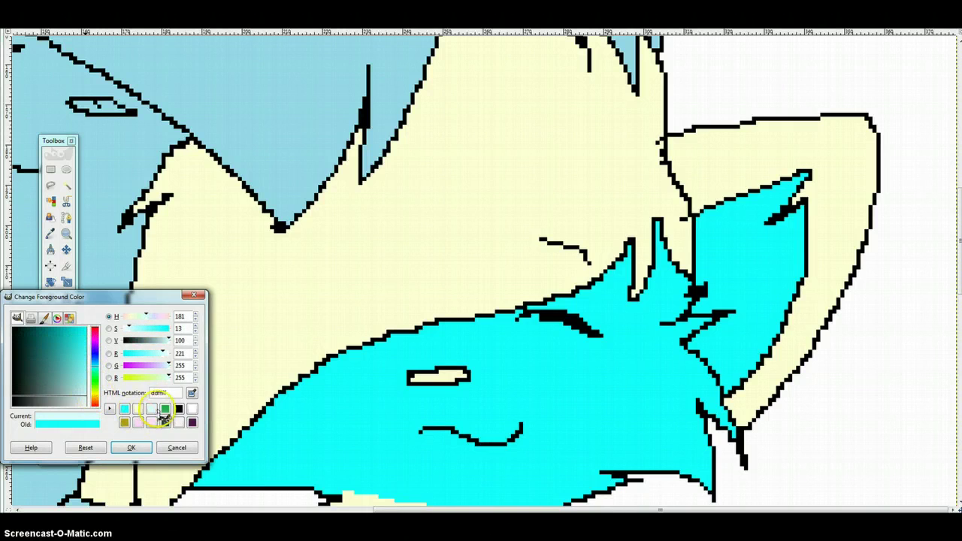
{"action": "left_click", "coordinate": [131, 448]}
{"action": "left_click", "coordinate": [732, 287]}
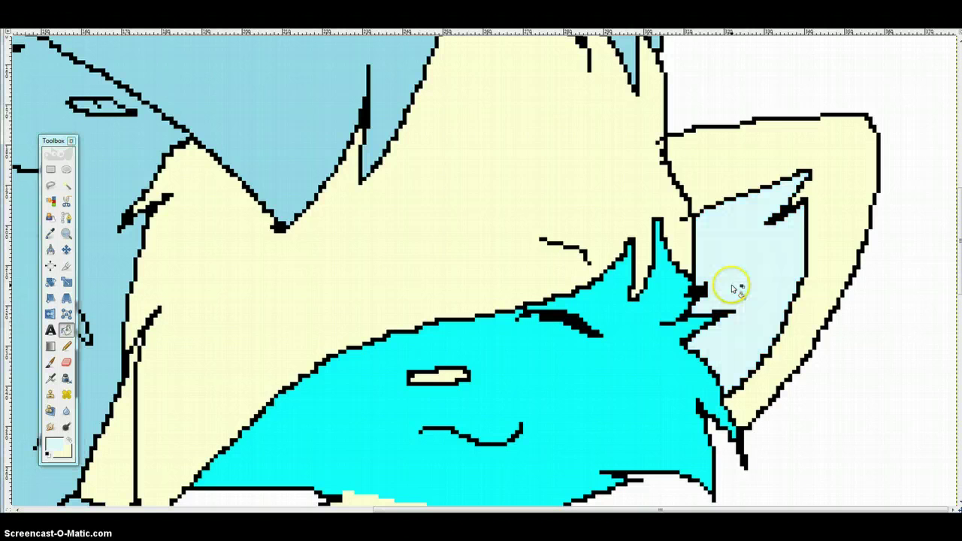
- Try filling the white background around the ear with very pale cyan and with pale yellow
{"action": "left_click", "coordinate": [865, 461]}
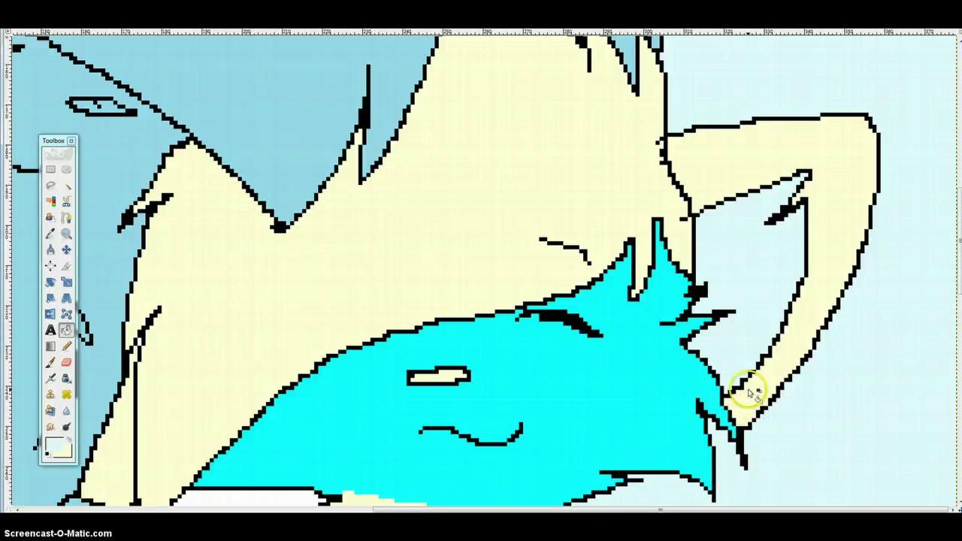
{"action": "left_click", "coordinate": [750, 391]}
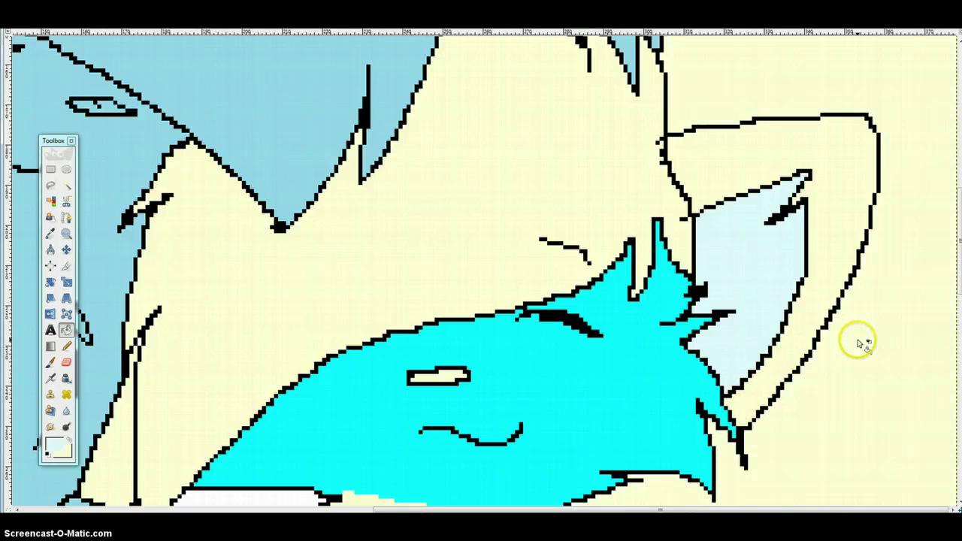
- Set the foreground colour back to the recent bright cyan (17ffff)
{"action": "left_click", "coordinate": [54, 448]}
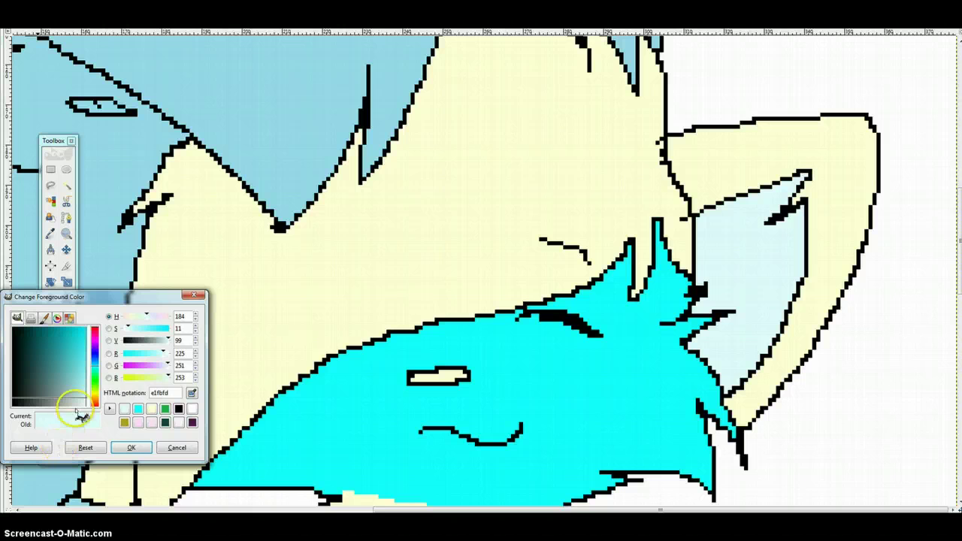
{"action": "left_click", "coordinate": [138, 409]}
{"action": "left_click", "coordinate": [131, 447]}
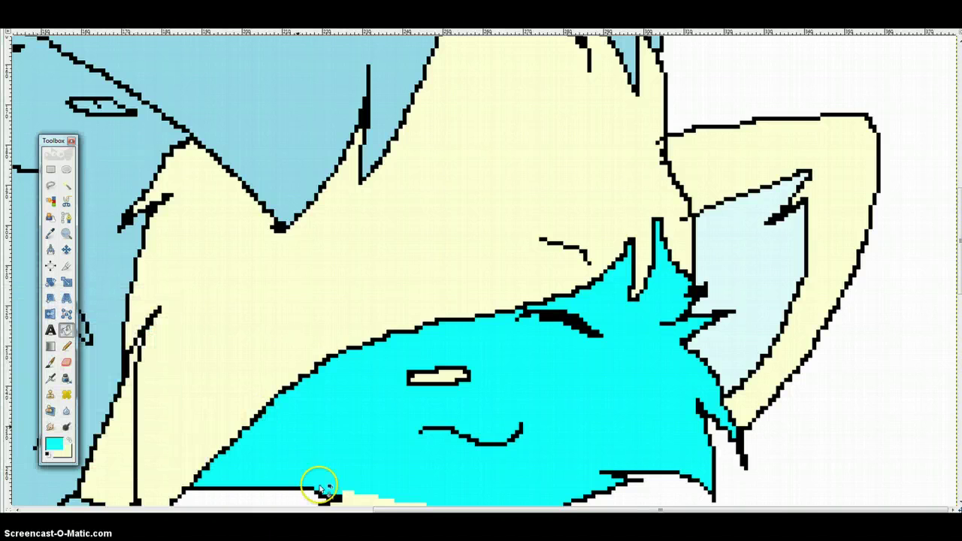
- Change the foreground colour to black (000000) for working on the blue cat's head
{"action": "left_click_drag", "start_coordinate": [401, 515], "coordinate": [189, 464]}
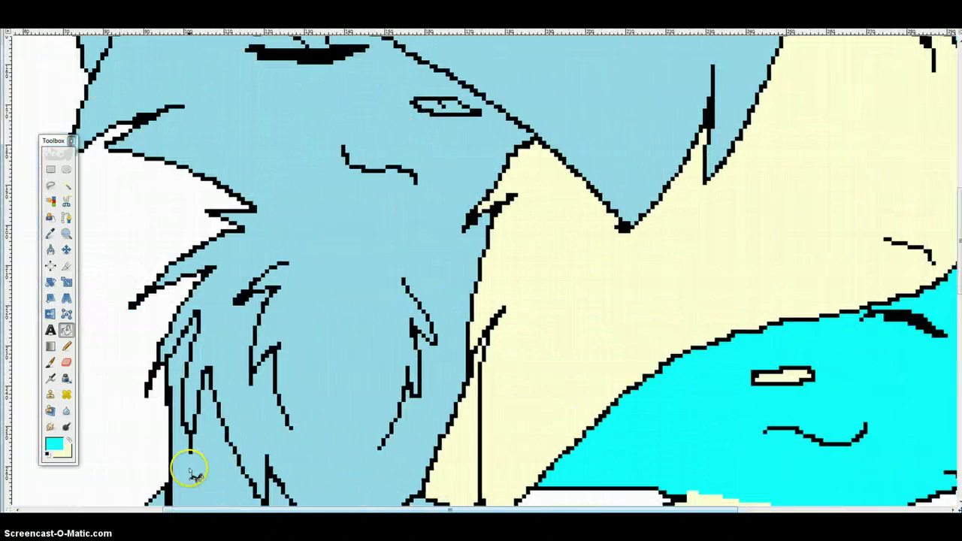
{"action": "scroll", "coordinate": [223, 394], "scroll_direction": "up", "scroll_amount": 6}
{"action": "left_click", "coordinate": [54, 445]}
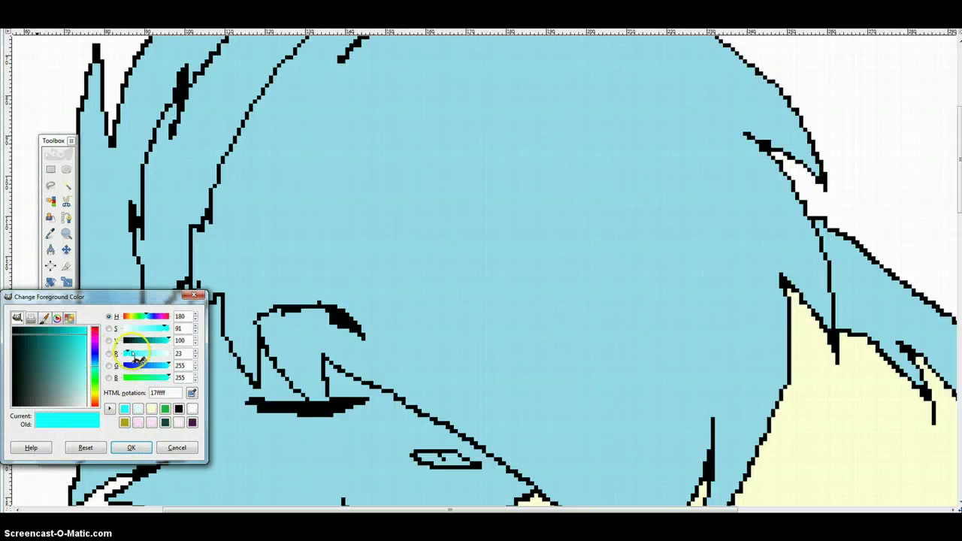
{"action": "left_click_drag", "start_coordinate": [37, 344], "coordinate": [6, 400]}
{"action": "left_click", "coordinate": [143, 447]}
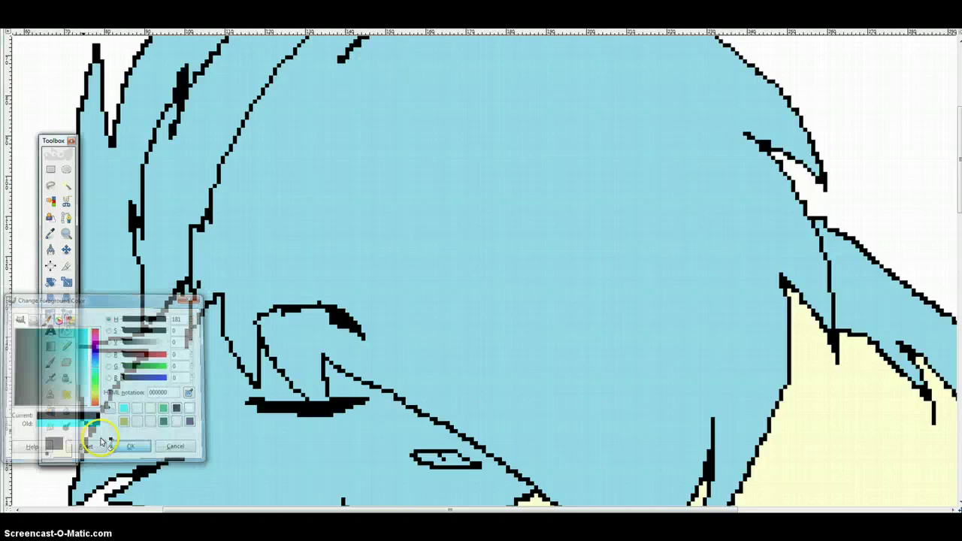
- Change the foreground colour to pure red (ff0000)
{"action": "left_click", "coordinate": [52, 442]}
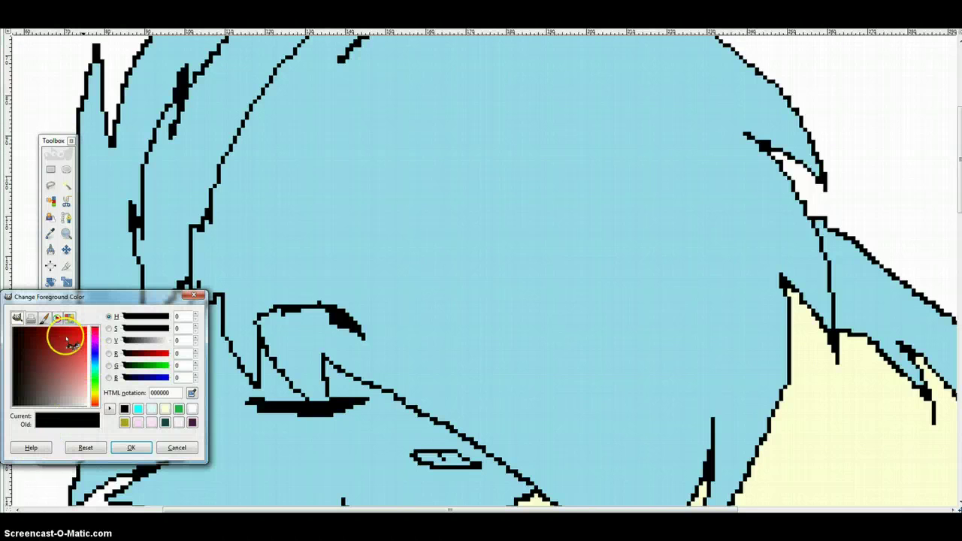
{"action": "left_click", "coordinate": [82, 344]}
{"action": "left_click_drag", "start_coordinate": [82, 342], "coordinate": [92, 326]}
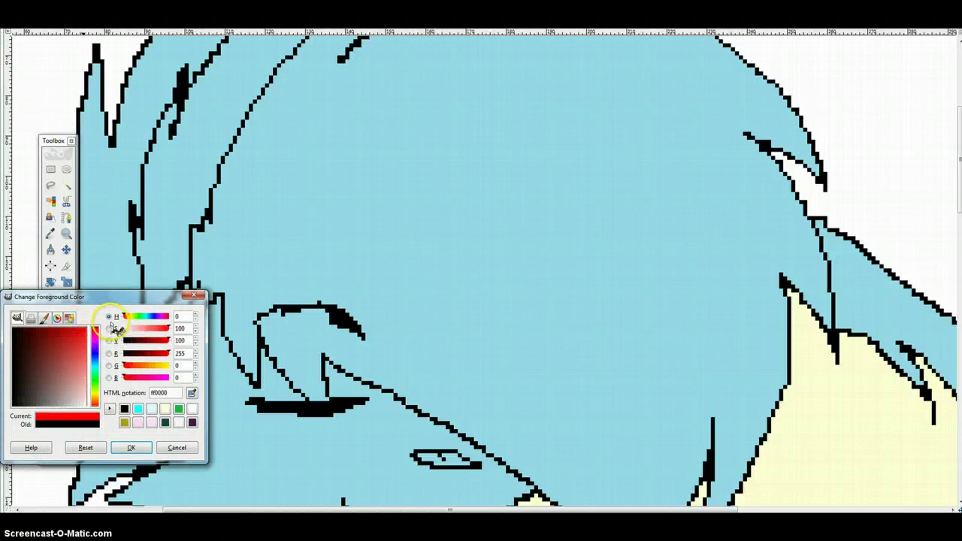
{"action": "left_click", "coordinate": [131, 448]}
- Shift the foreground colour's hue to orange and darken it to a brown (774b06)
{"action": "left_click", "coordinate": [54, 445]}
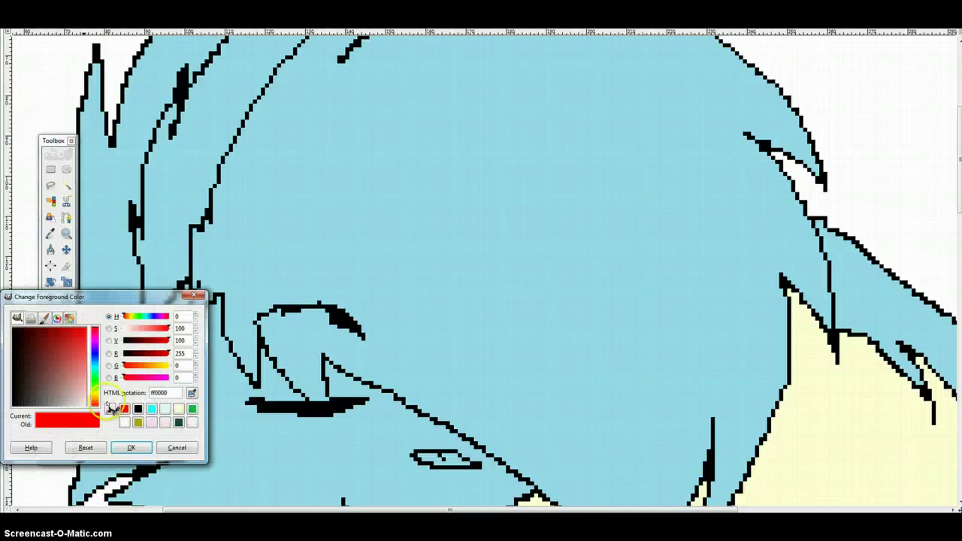
{"action": "left_click_drag", "start_coordinate": [82, 357], "coordinate": [83, 385]}
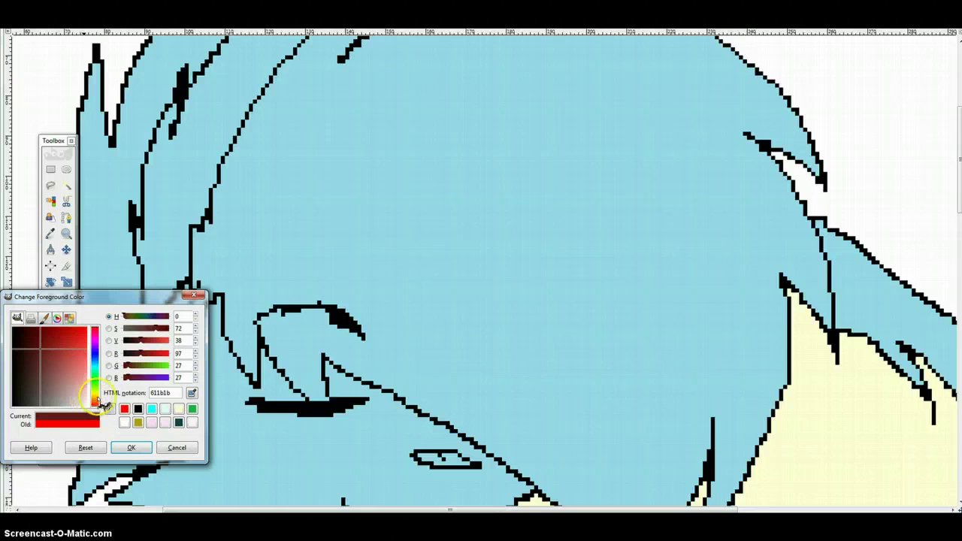
{"action": "left_click", "coordinate": [95, 398]}
{"action": "left_click_drag", "start_coordinate": [40, 352], "coordinate": [49, 334]}
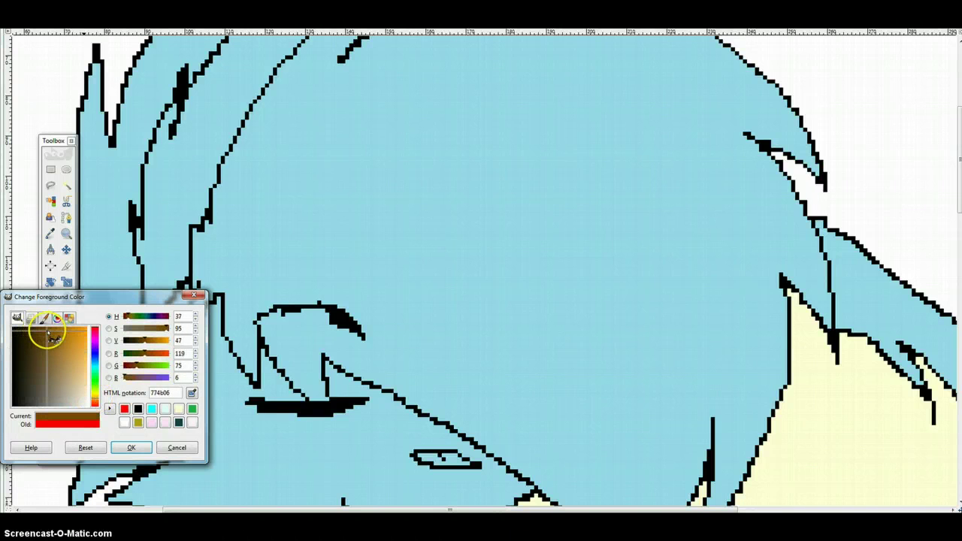
{"action": "left_click", "coordinate": [130, 447]}
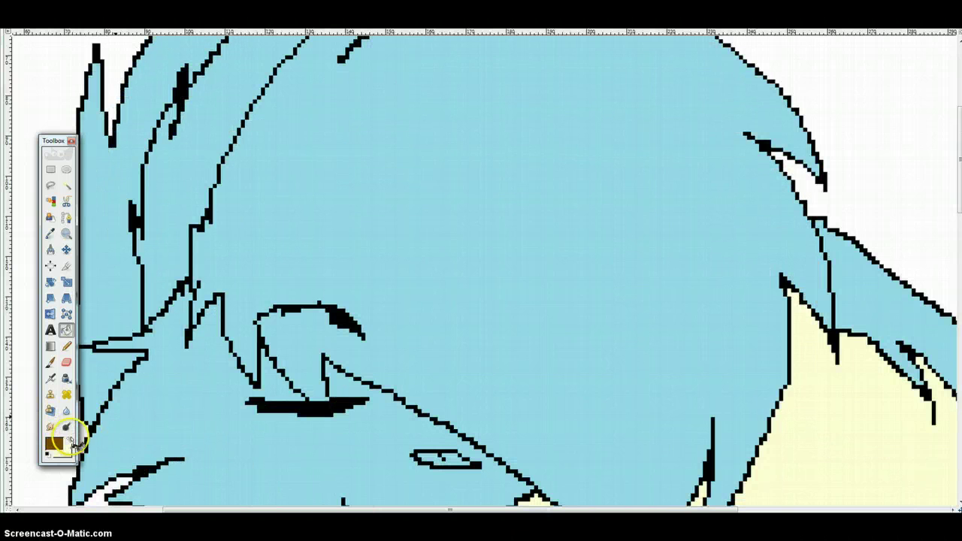
- Make the brown the background colour and set the foreground to the recent black
{"action": "left_click", "coordinate": [70, 436]}
{"action": "left_click", "coordinate": [55, 442]}
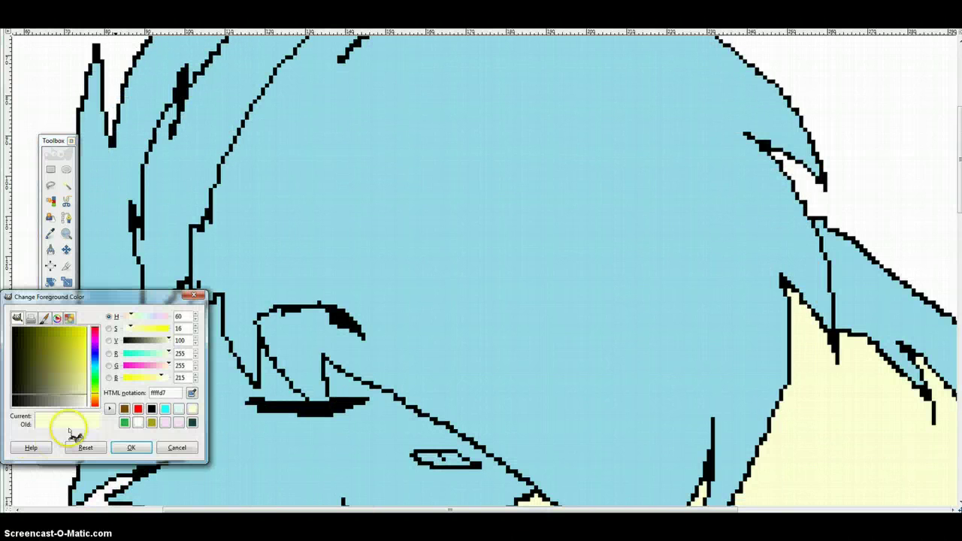
{"action": "left_click", "coordinate": [151, 409]}
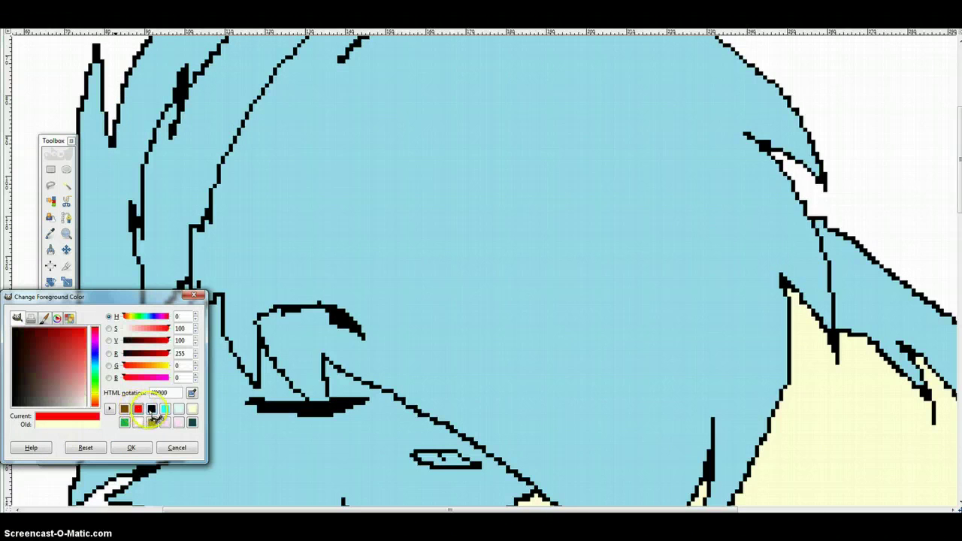
{"action": "left_click", "coordinate": [133, 449]}
- Try filling the blue cat's hair with black, and undo the fill
{"action": "scroll", "coordinate": [248, 391], "scroll_direction": "up", "scroll_amount": 5}
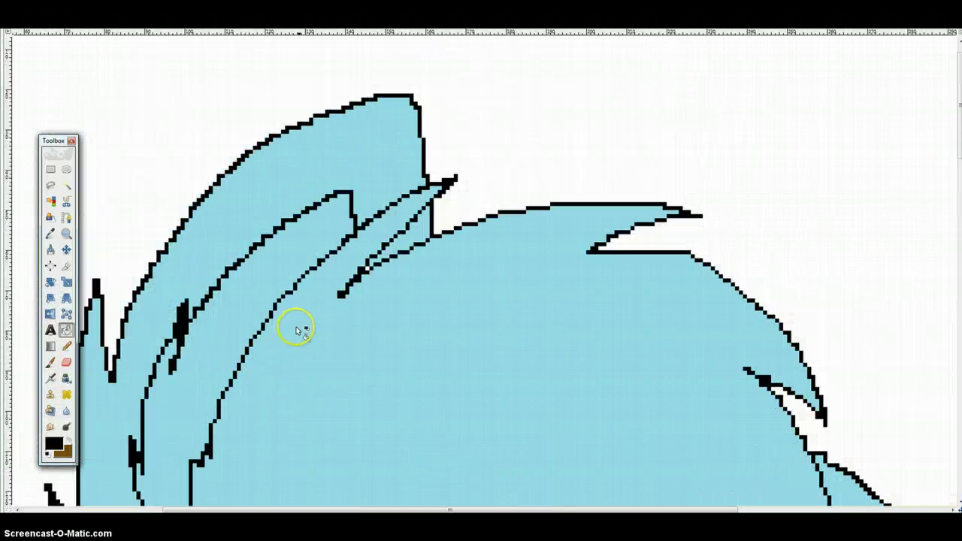
{"action": "left_click", "coordinate": [361, 338]}
{"action": "scroll", "coordinate": [360, 340], "scroll_direction": "down", "scroll_amount": 5}
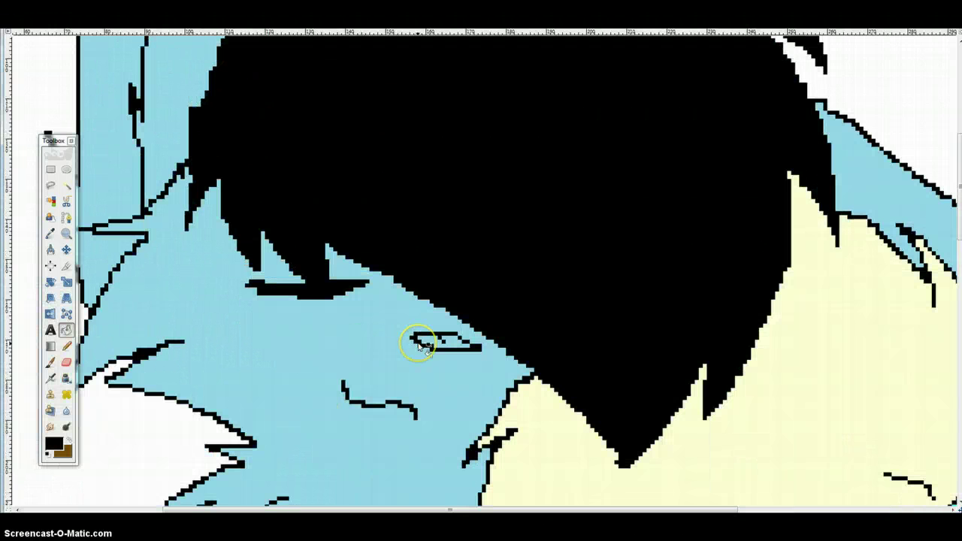
{"action": "key", "text": "ctrl+z"}
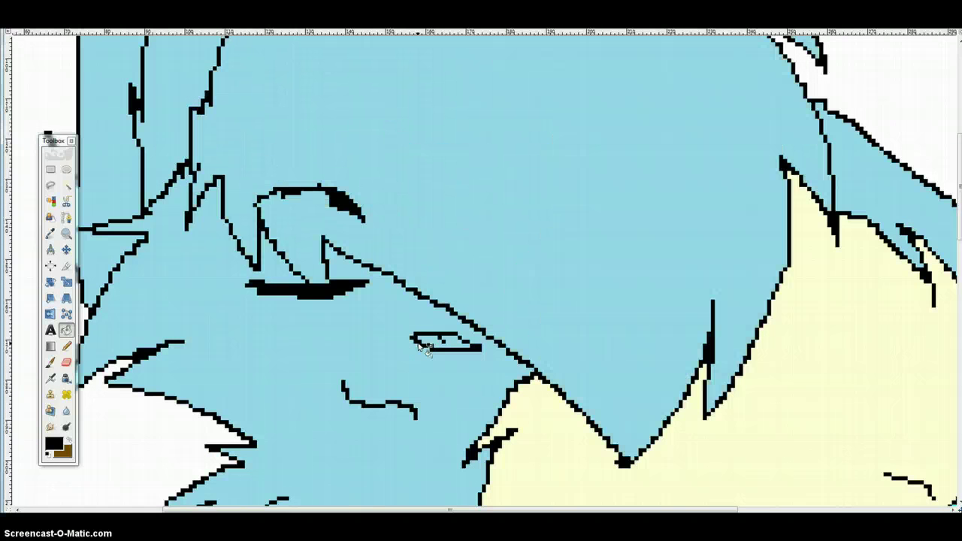
- Draw six curved black Pencil lines across the blue cat's tail to divide it into stripes
{"action": "scroll", "coordinate": [420, 342], "scroll_direction": "down", "scroll_amount": 10}
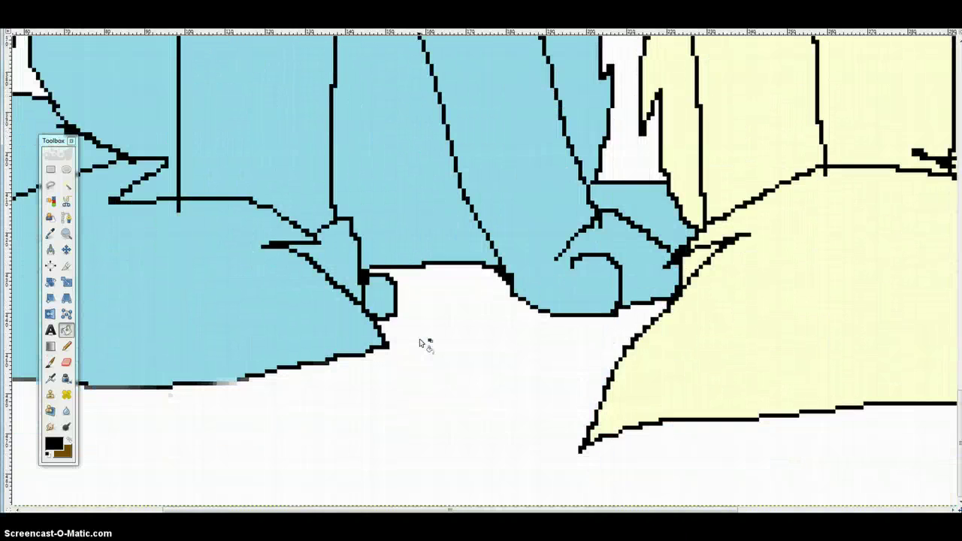
{"action": "left_click_drag", "start_coordinate": [397, 515], "coordinate": [241, 494]}
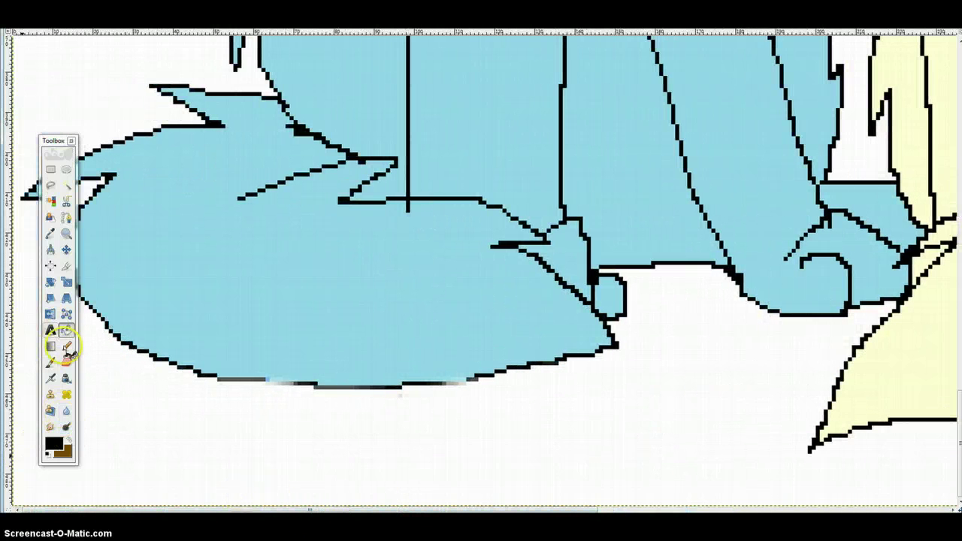
{"action": "left_click", "coordinate": [66, 346]}
{"action": "left_click_drag", "start_coordinate": [481, 203], "coordinate": [447, 384]}
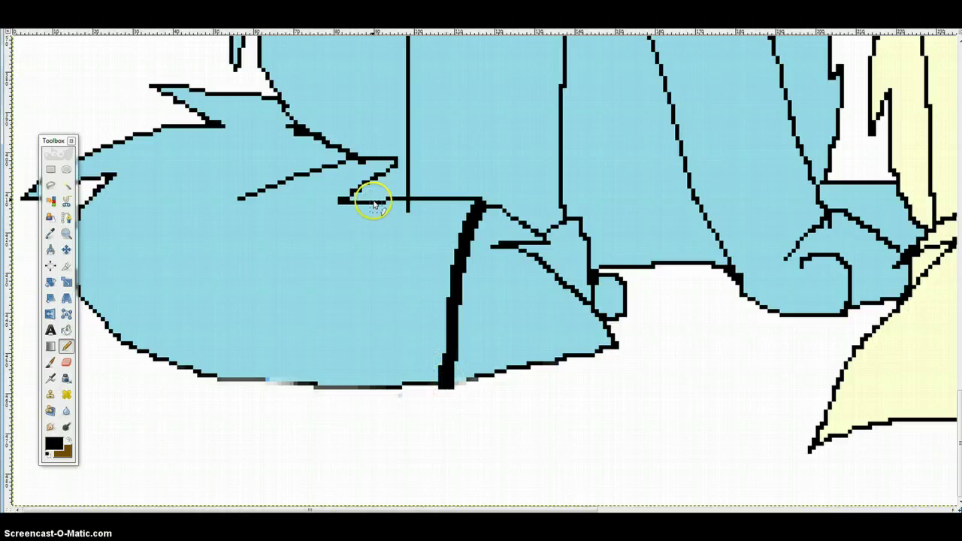
{"action": "mouse_move", "coordinate": [373, 207]}
{"action": "left_mouse_down"}
{"action": "mouse_move", "coordinate": [351, 224]}
{"action": "mouse_move", "coordinate": [310, 382]}
{"action": "left_mouse_up"}
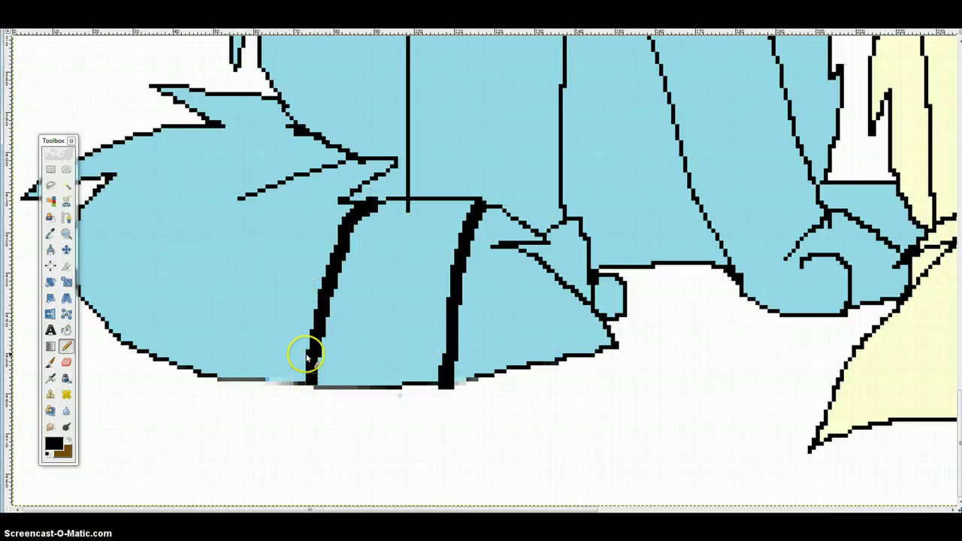
{"action": "mouse_move", "coordinate": [279, 184]}
{"action": "left_mouse_down"}
{"action": "mouse_move", "coordinate": [262, 203]}
{"action": "mouse_move", "coordinate": [238, 266]}
{"action": "mouse_move", "coordinate": [214, 377]}
{"action": "left_mouse_up"}
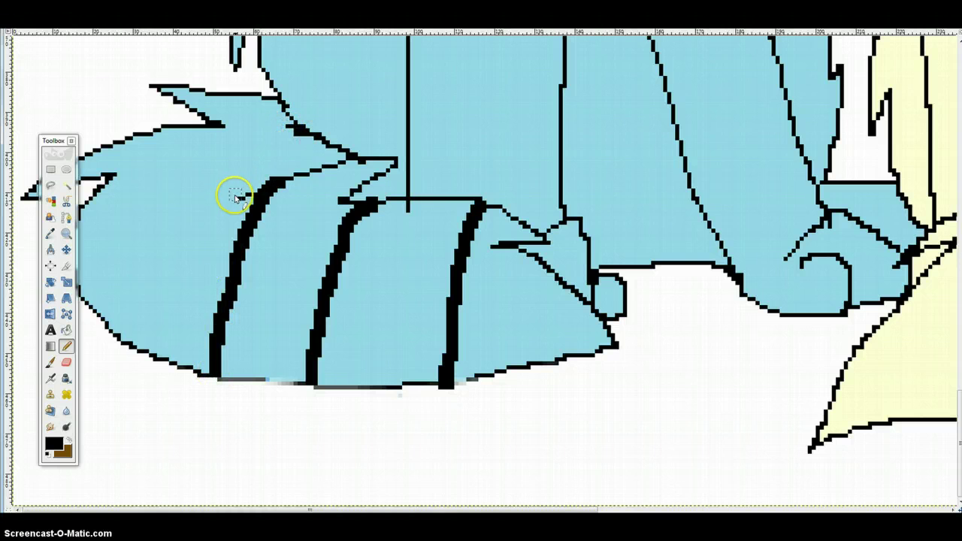
{"action": "mouse_move", "coordinate": [100, 310]}
{"action": "left_mouse_down"}
{"action": "mouse_move", "coordinate": [155, 234]}
{"action": "mouse_move", "coordinate": [214, 201]}
{"action": "mouse_move", "coordinate": [264, 199]}
{"action": "mouse_move", "coordinate": [229, 173]}
{"action": "mouse_move", "coordinate": [178, 158]}
{"action": "mouse_move", "coordinate": [103, 182]}
{"action": "left_mouse_up"}
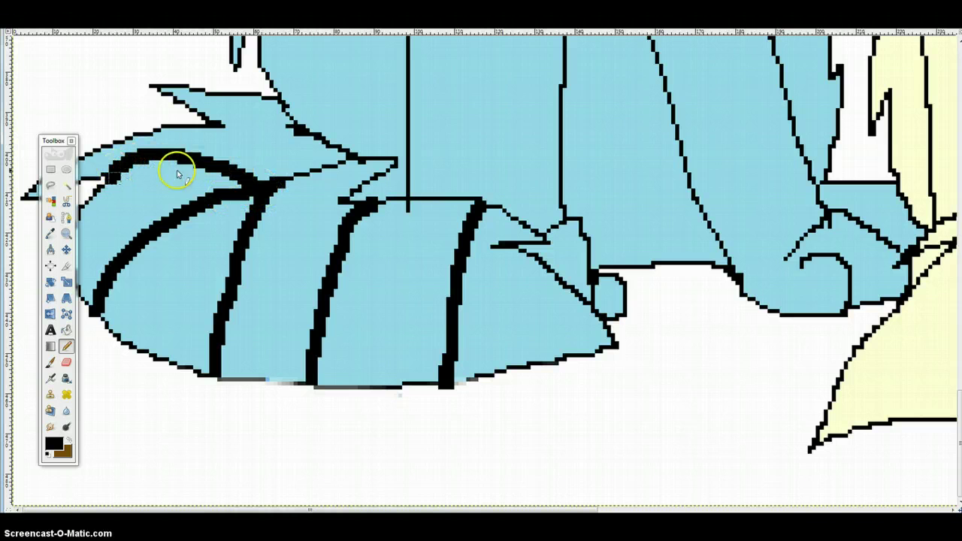
{"action": "left_click_drag", "start_coordinate": [286, 181], "coordinate": [215, 119]}
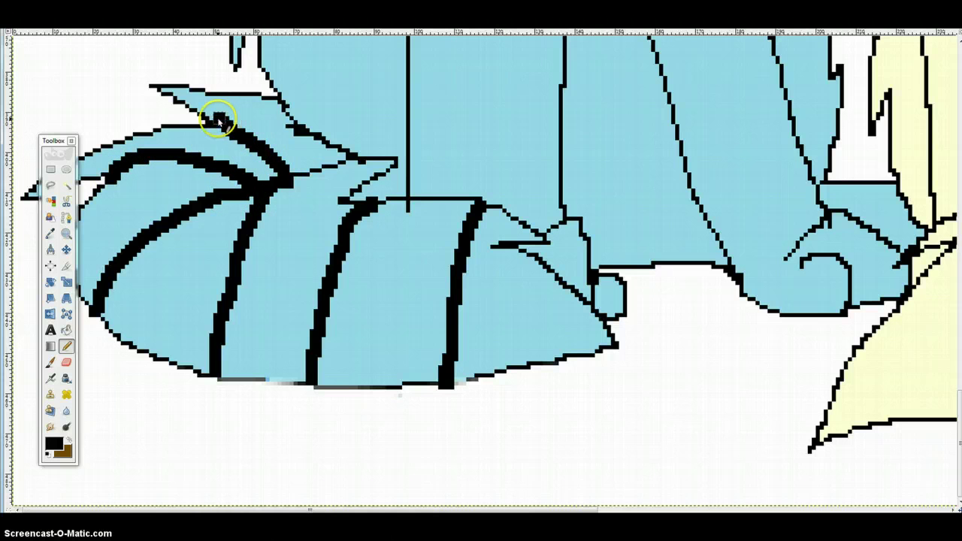
- Fill alternate stripes of the blue cat's tail with black, including the base and the end section
{"action": "left_click", "coordinate": [66, 330]}
{"action": "left_click", "coordinate": [258, 122]}
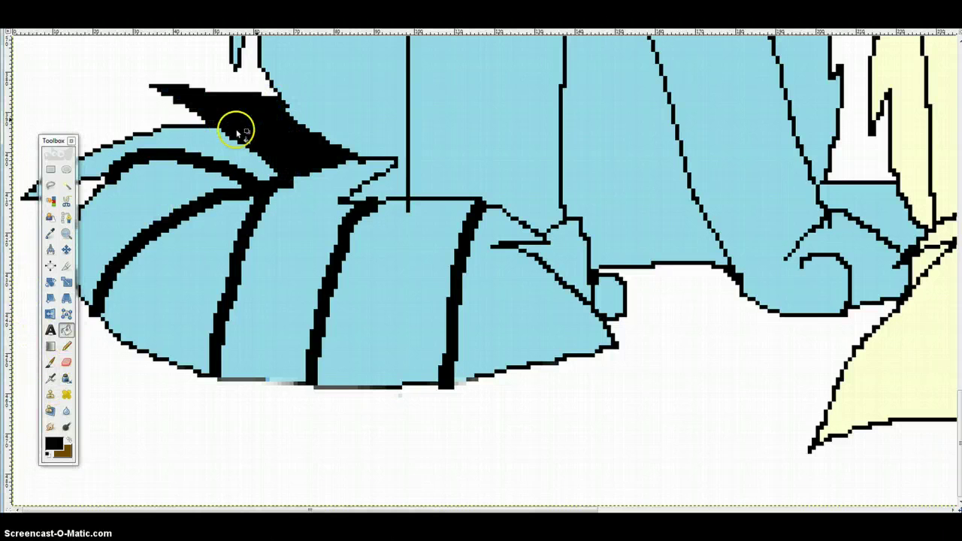
{"action": "left_click", "coordinate": [180, 189]}
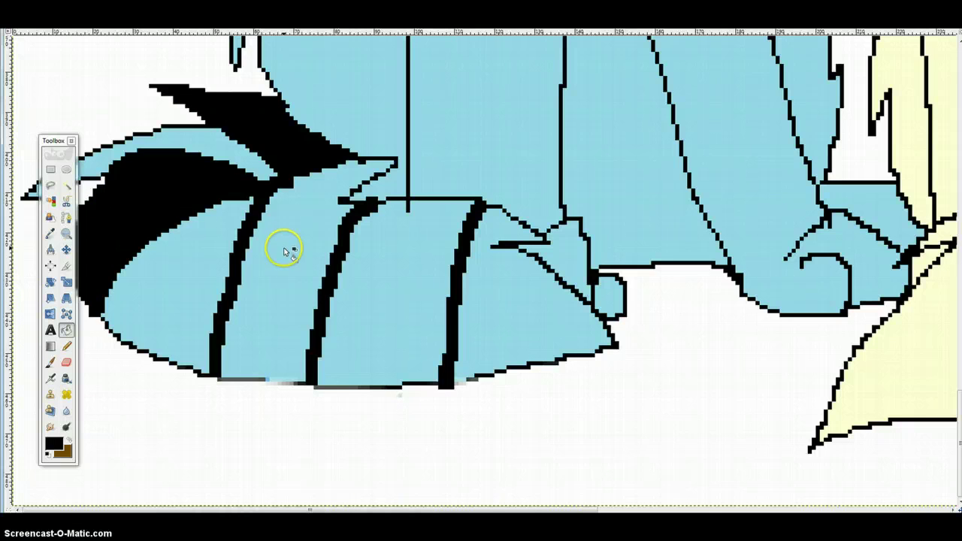
{"action": "left_click", "coordinate": [286, 251]}
{"action": "left_click", "coordinate": [490, 296]}
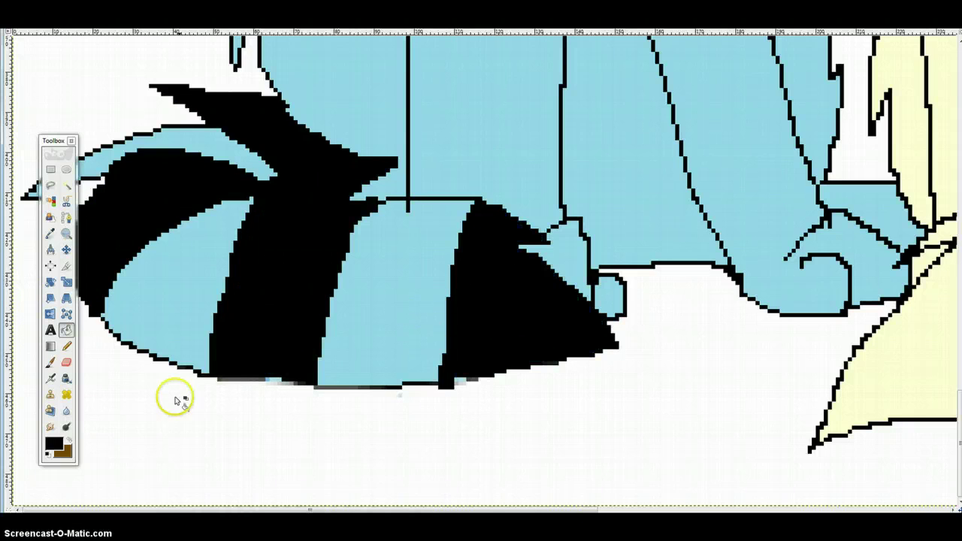
- Set the foreground to the recent red (ff0000) and cover the stray line end on the tail's upper edge with the Pencil
{"action": "left_click", "coordinate": [68, 444]}
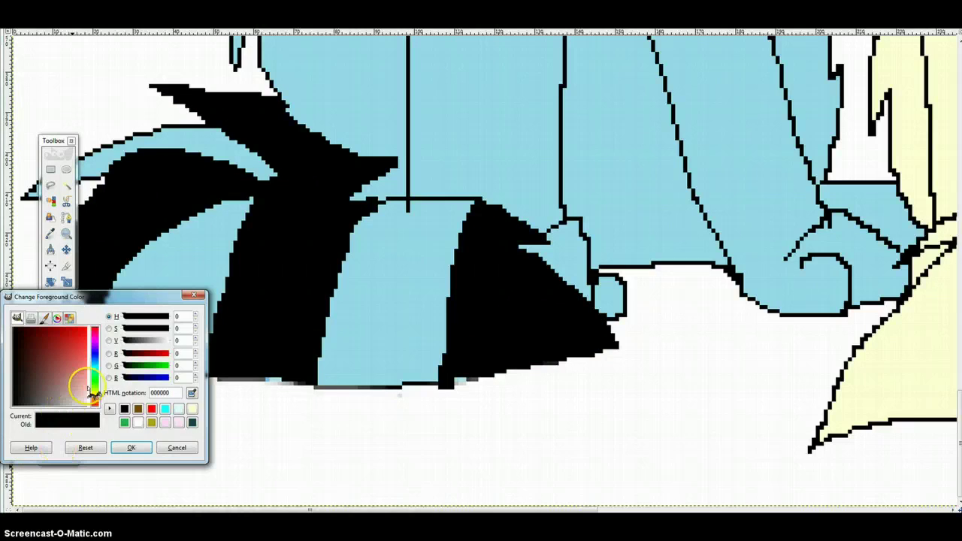
{"action": "left_click", "coordinate": [152, 409]}
{"action": "left_click", "coordinate": [131, 447]}
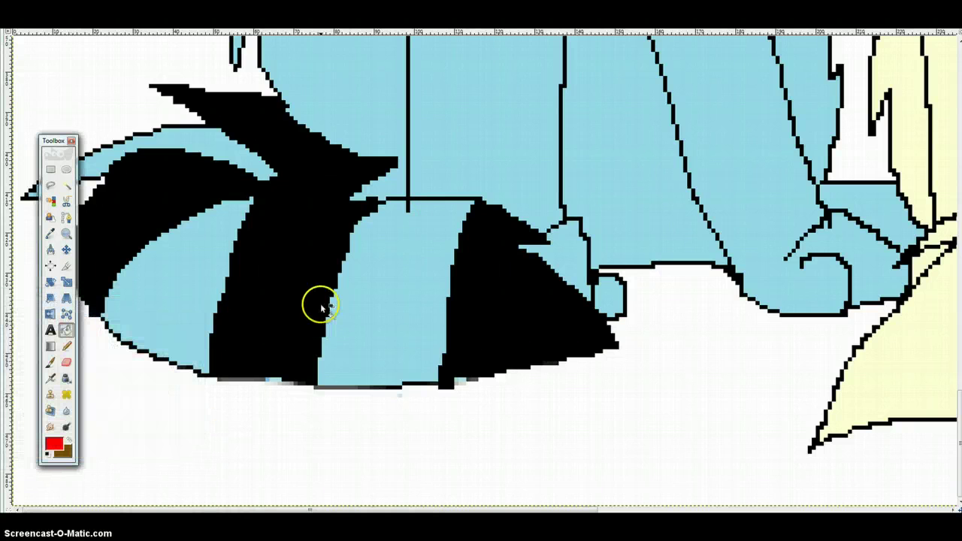
{"action": "left_click", "coordinate": [66, 346]}
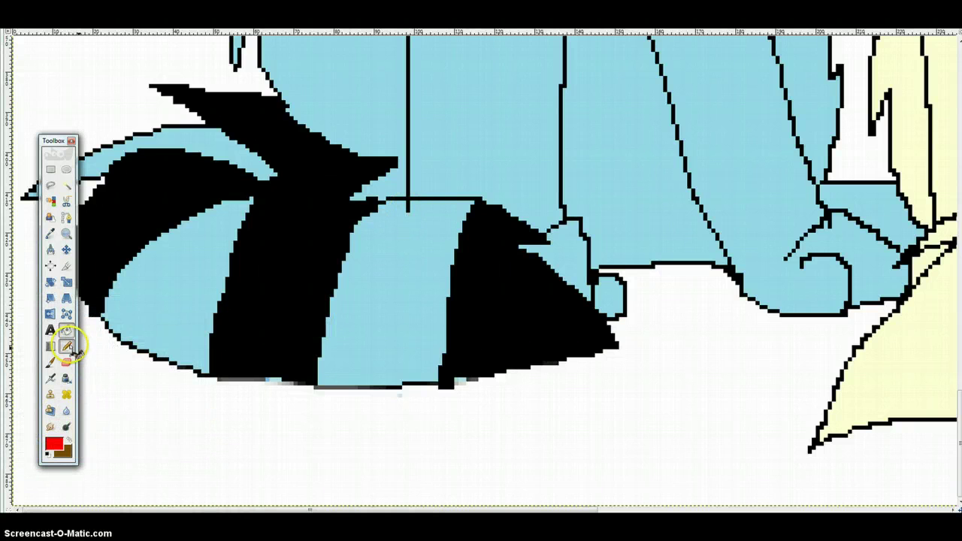
{"action": "left_click", "coordinate": [408, 206]}
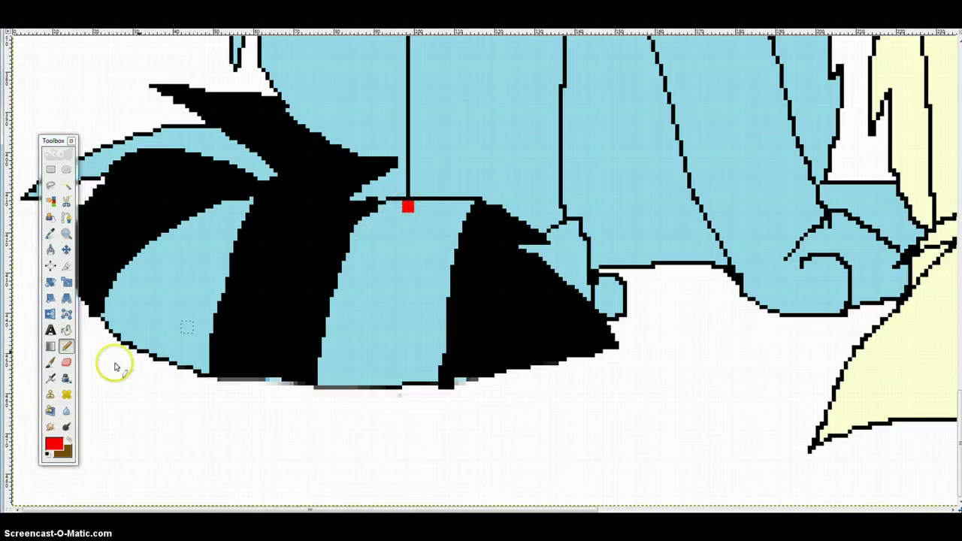
- Fill the three remaining blue stripes of the tail with red
{"action": "left_click", "coordinate": [68, 365]}
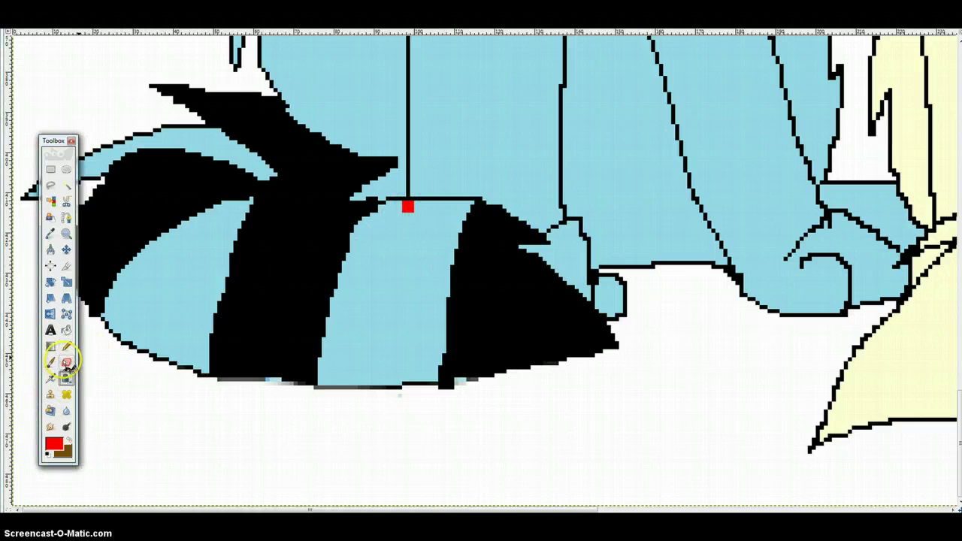
{"action": "left_click", "coordinate": [66, 330]}
{"action": "left_click", "coordinate": [376, 268]}
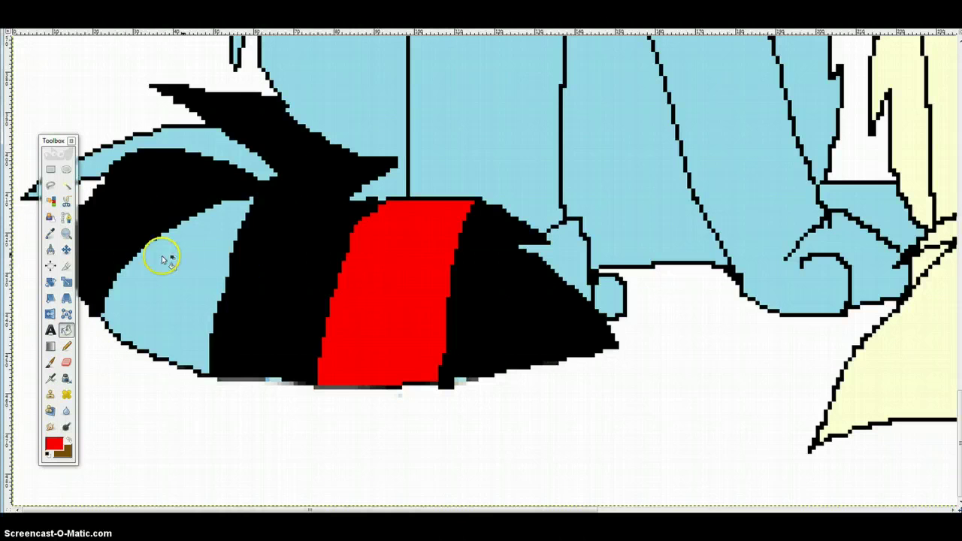
{"action": "left_click", "coordinate": [169, 263]}
{"action": "left_click", "coordinate": [206, 158]}
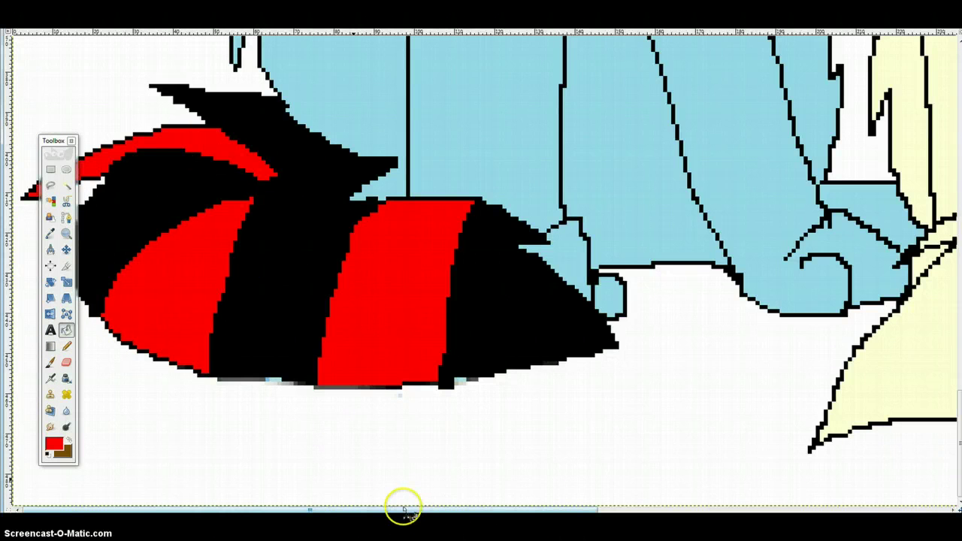
- Try a red Pencil dot below the blue cat's eye, and undo it
{"action": "scroll", "coordinate": [612, 418], "scroll_direction": "up", "scroll_amount": 10}
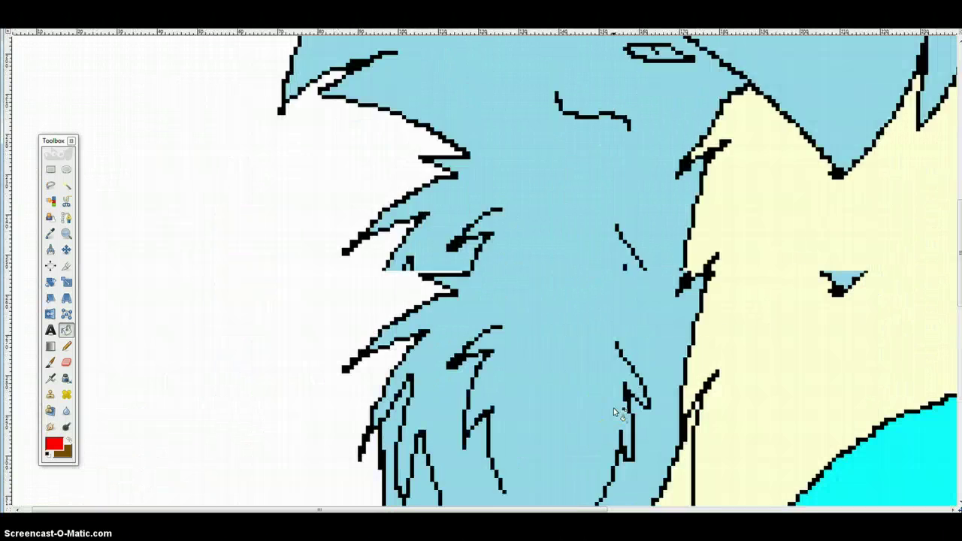
{"action": "scroll", "coordinate": [613, 407], "scroll_direction": "up", "scroll_amount": 10}
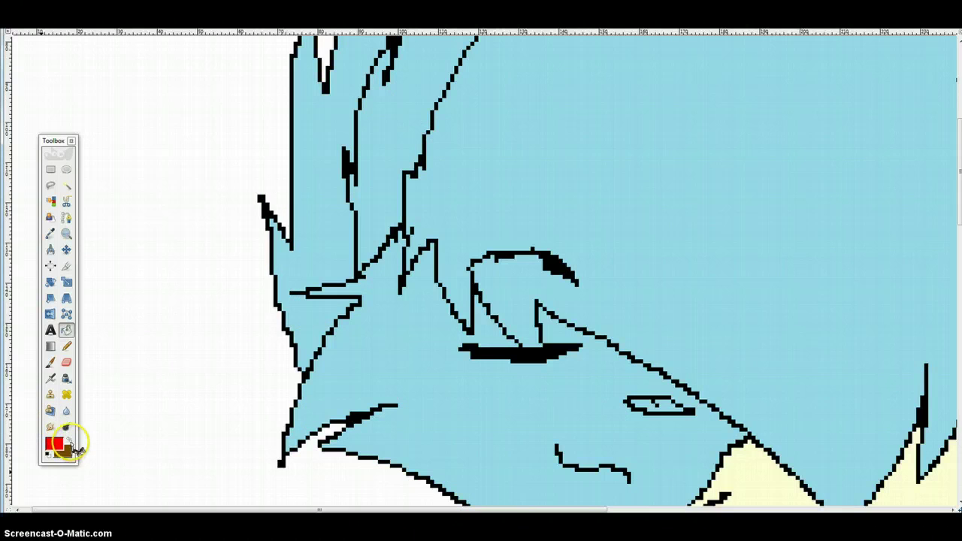
{"action": "left_click", "coordinate": [66, 346]}
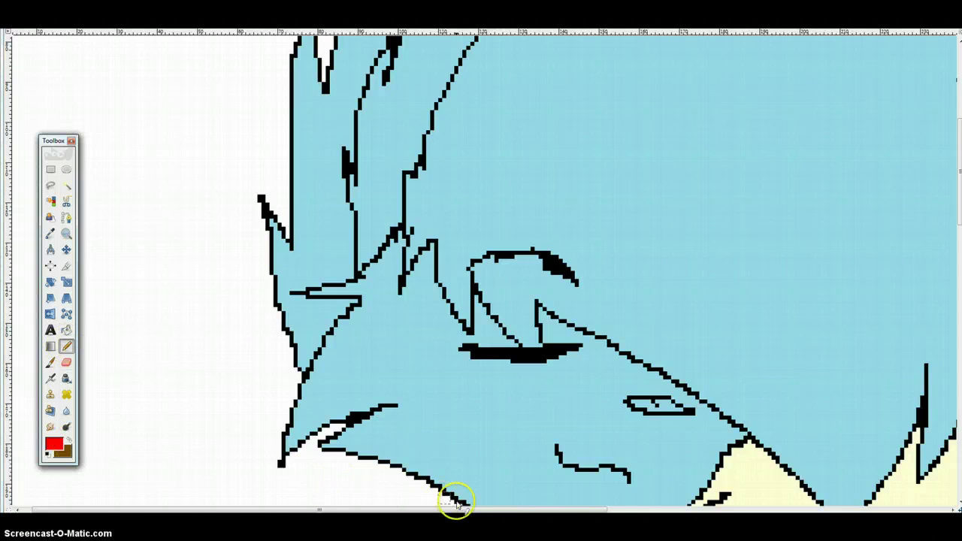
{"action": "key", "text": "plus"}
{"action": "key", "text": "plus"}
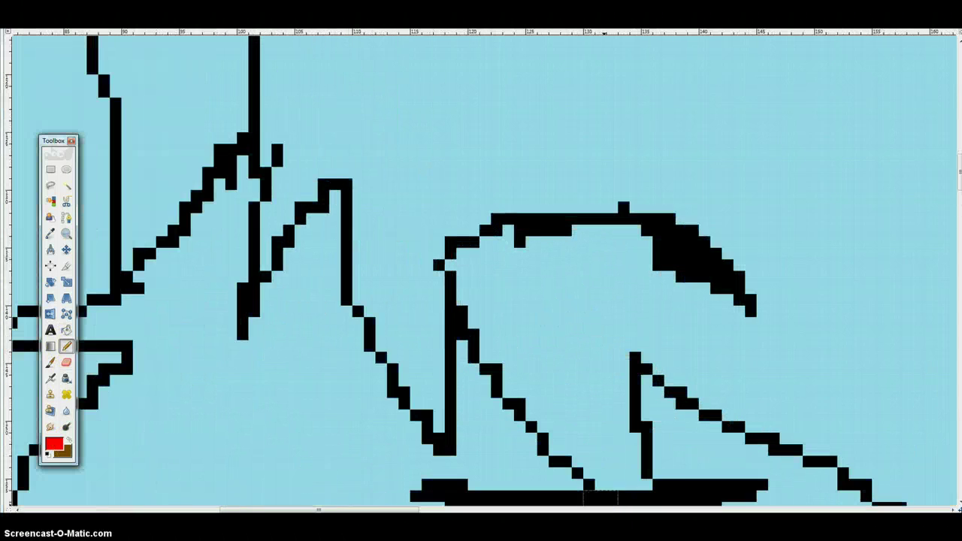
{"action": "scroll", "coordinate": [659, 333], "scroll_direction": "down", "scroll_amount": 5}
{"action": "left_click", "coordinate": [439, 214]}
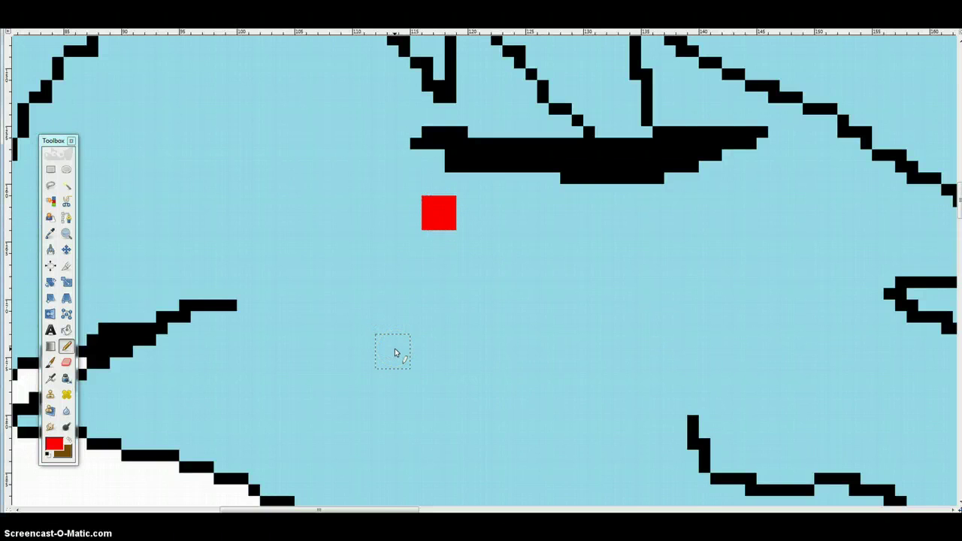
{"action": "key", "text": "minus"}
{"action": "key", "text": "minus"}
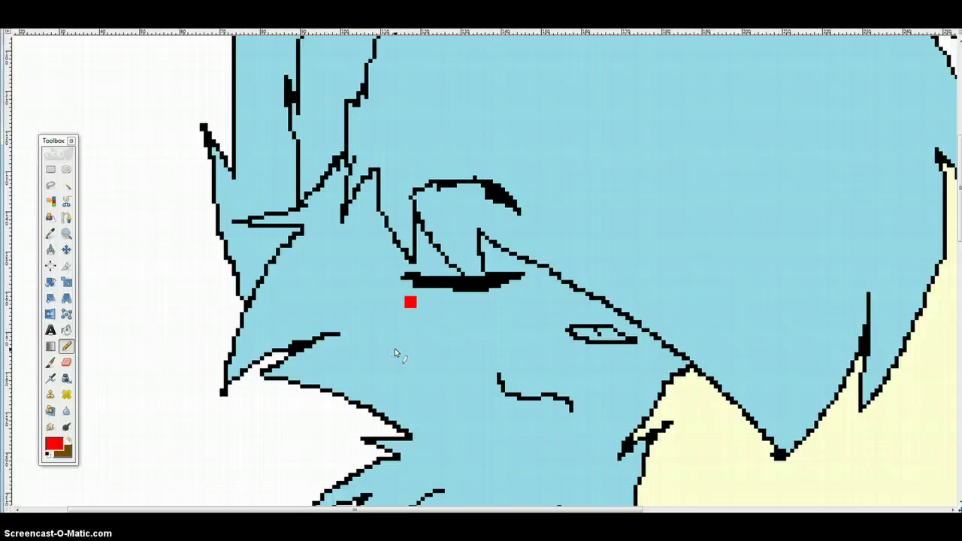
{"action": "key", "text": "ctrl+z"}
- Try the Hardness 050 and Hardness 025 brushes for the Pencil
{"action": "key", "text": "plus"}
{"action": "key", "text": "plus"}
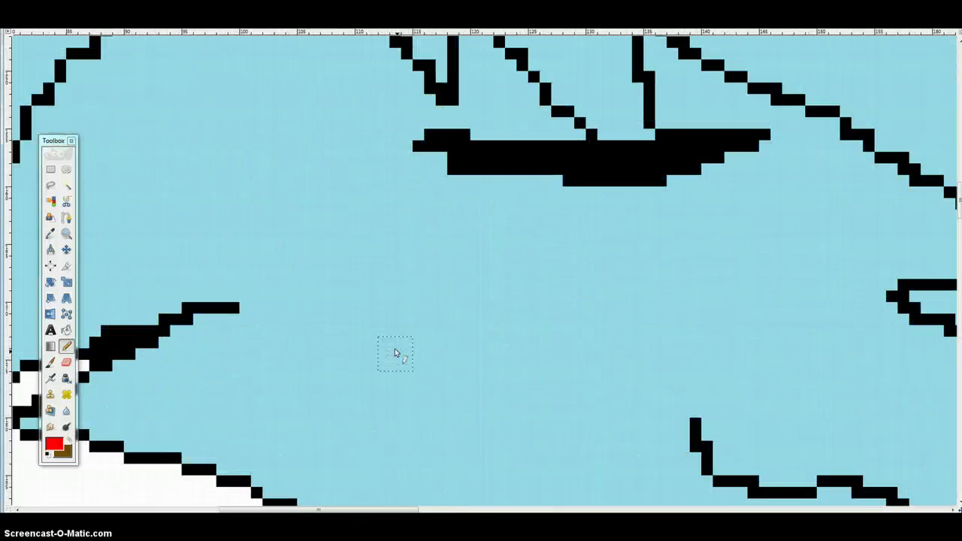
{"action": "left_click", "coordinate": [54, 443]}
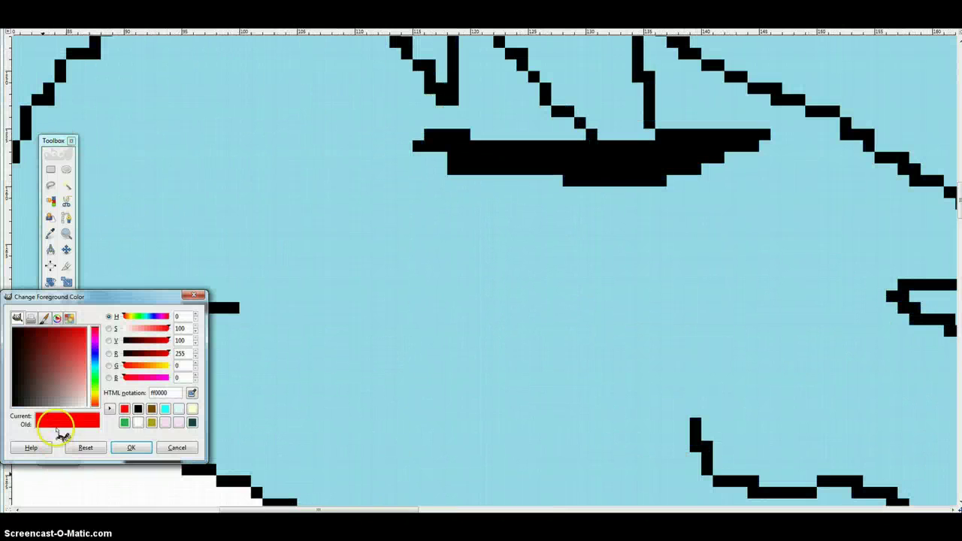
{"action": "left_click", "coordinate": [199, 296]}
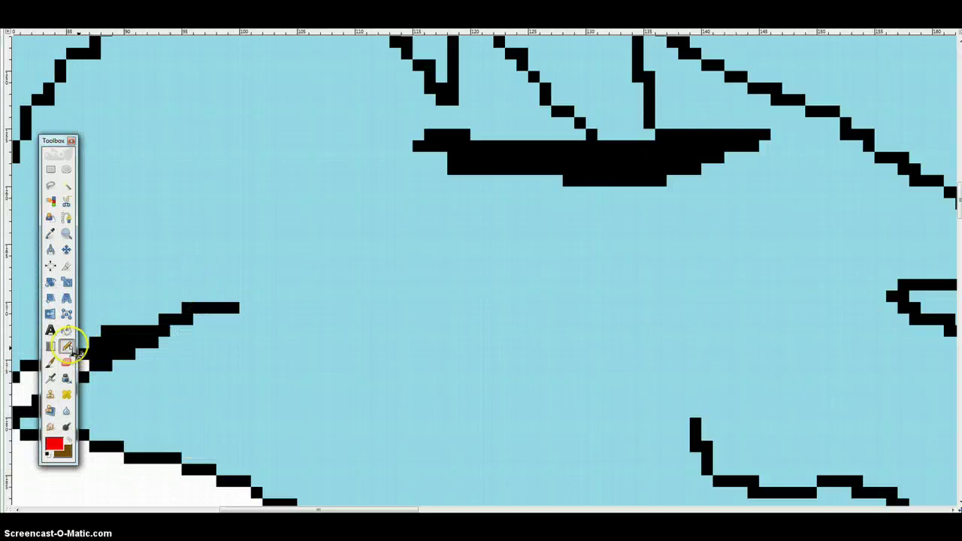
{"action": "double_click", "coordinate": [69, 346]}
{"action": "left_click", "coordinate": [34, 345]}
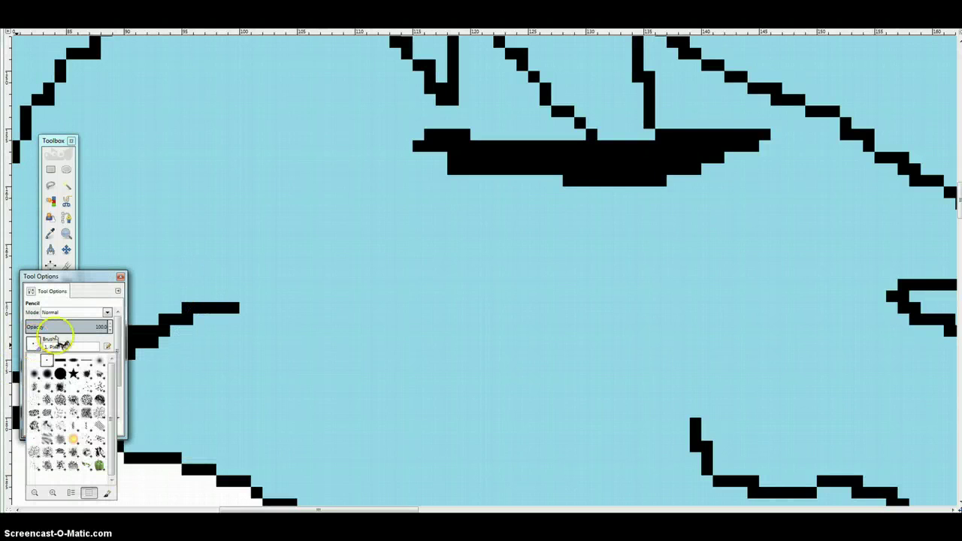
{"action": "double_click", "coordinate": [35, 375]}
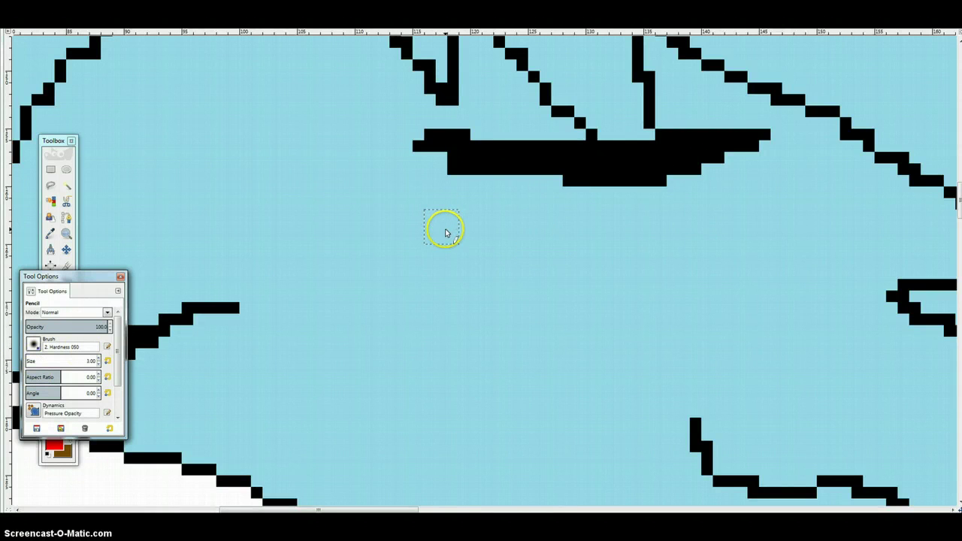
{"action": "left_click", "coordinate": [33, 345]}
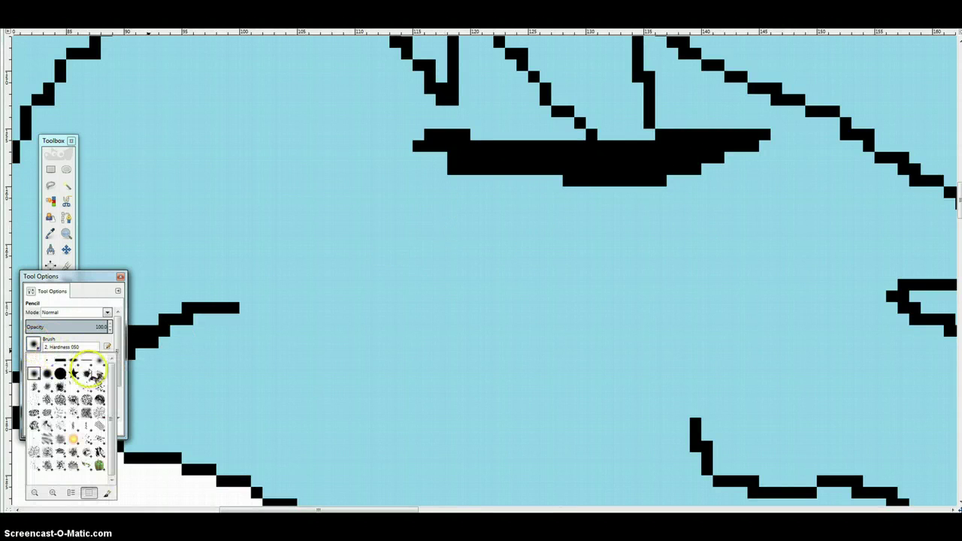
{"action": "double_click", "coordinate": [100, 362]}
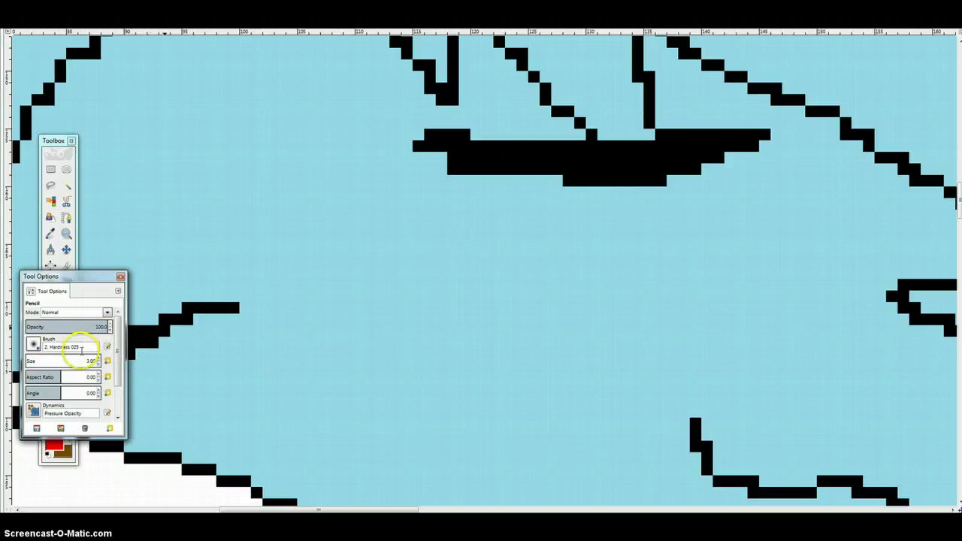
- Change the Pencil brush to 2. Hardness 100 and place a red dot below the blue cat's eye
{"action": "left_click", "coordinate": [33, 344]}
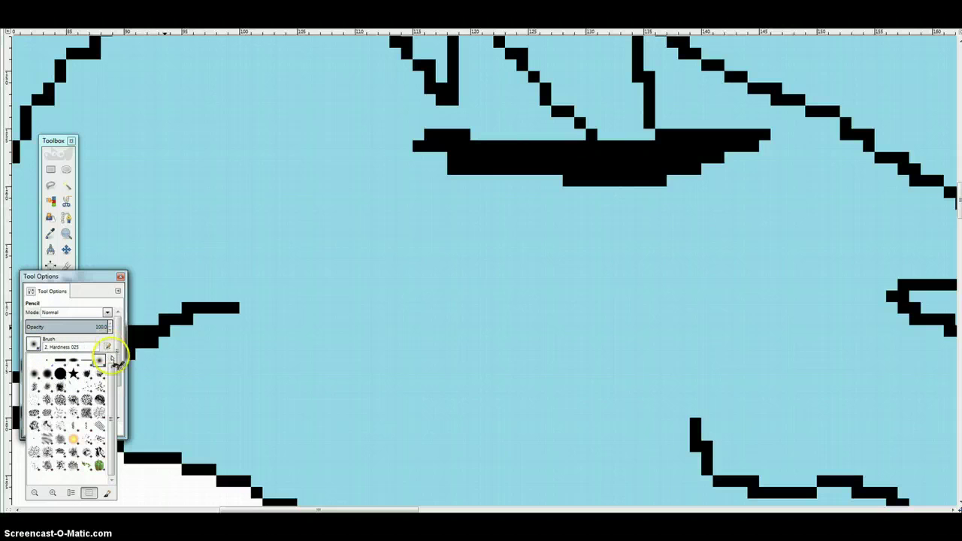
{"action": "left_click", "coordinate": [60, 374]}
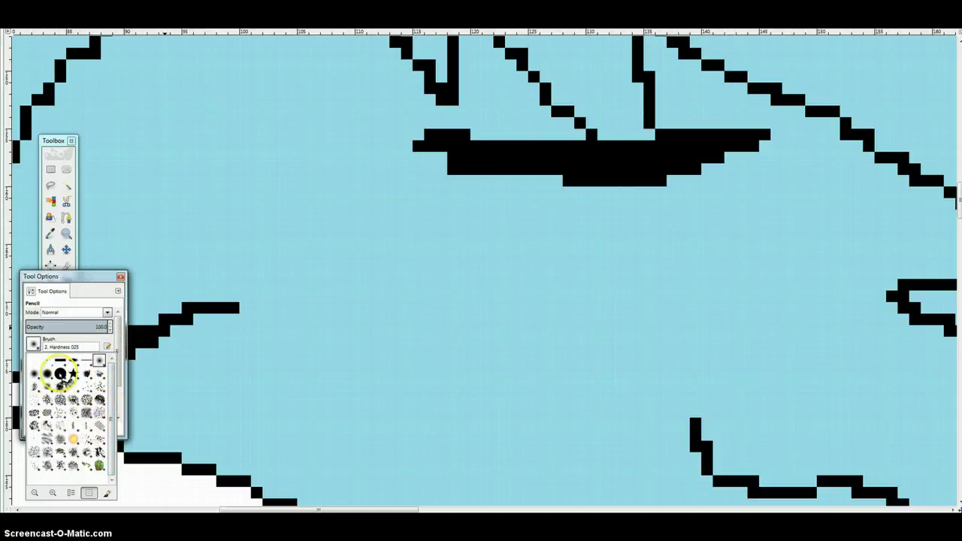
{"action": "left_click", "coordinate": [438, 215]}
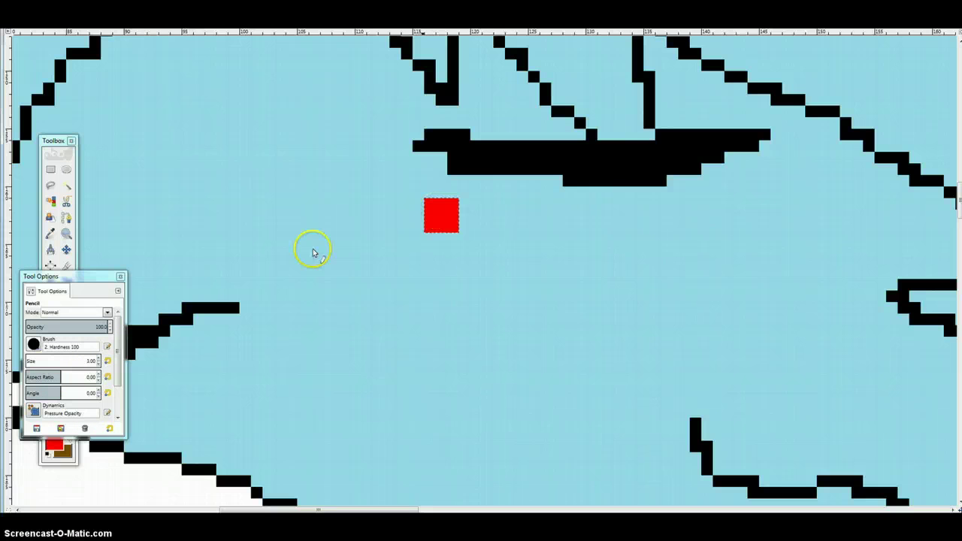
- Set the Pencil size to 1 and place a smaller red dot beside the first one below the eye
{"action": "left_click", "coordinate": [121, 276]}
{"action": "left_click", "coordinate": [66, 348]}
{"action": "left_click", "coordinate": [70, 351]}
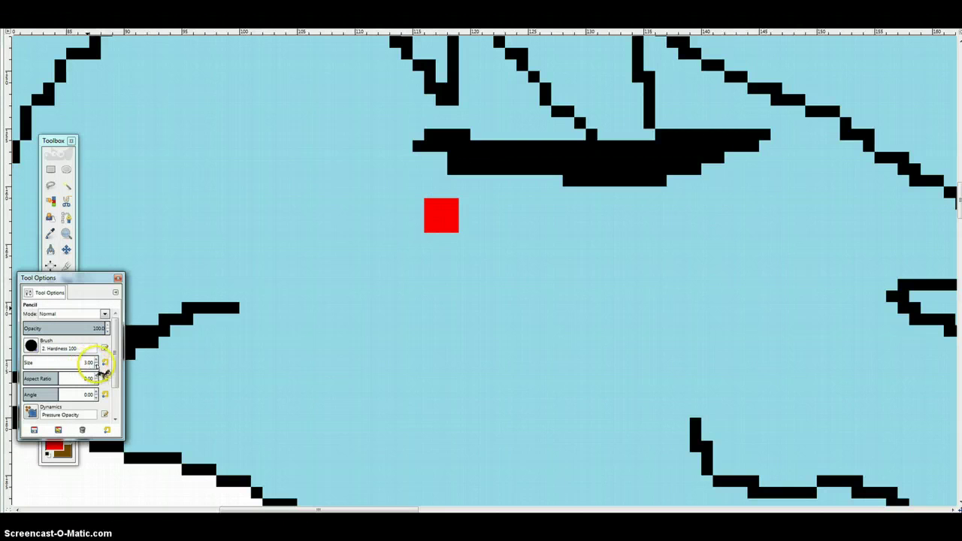
{"action": "left_click", "coordinate": [521, 227]}
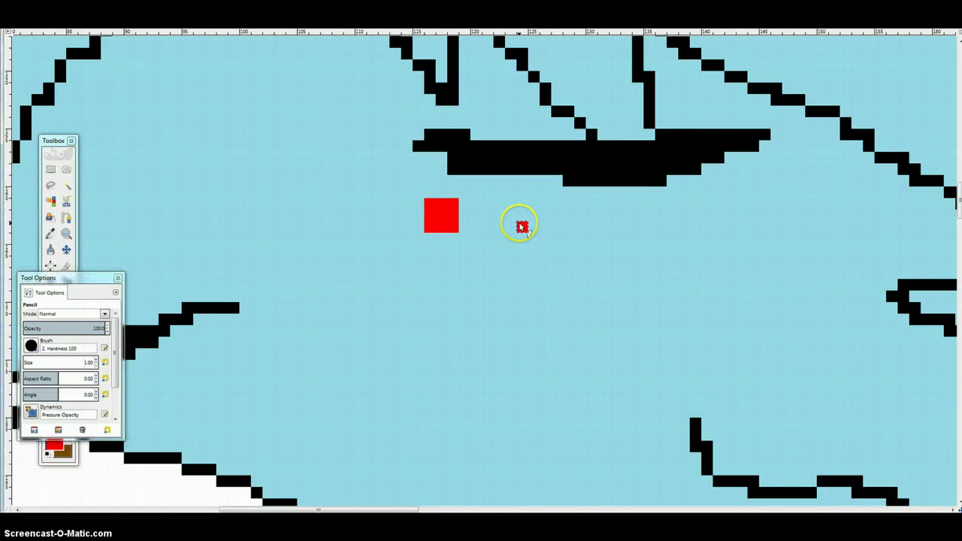
{"action": "left_click", "coordinate": [96, 361]}
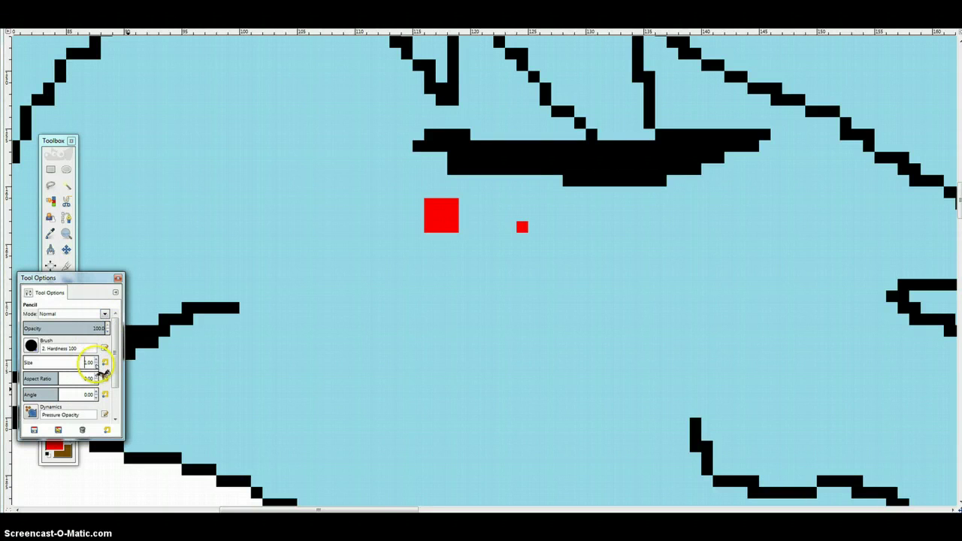
{"action": "left_click", "coordinate": [17, 364]}
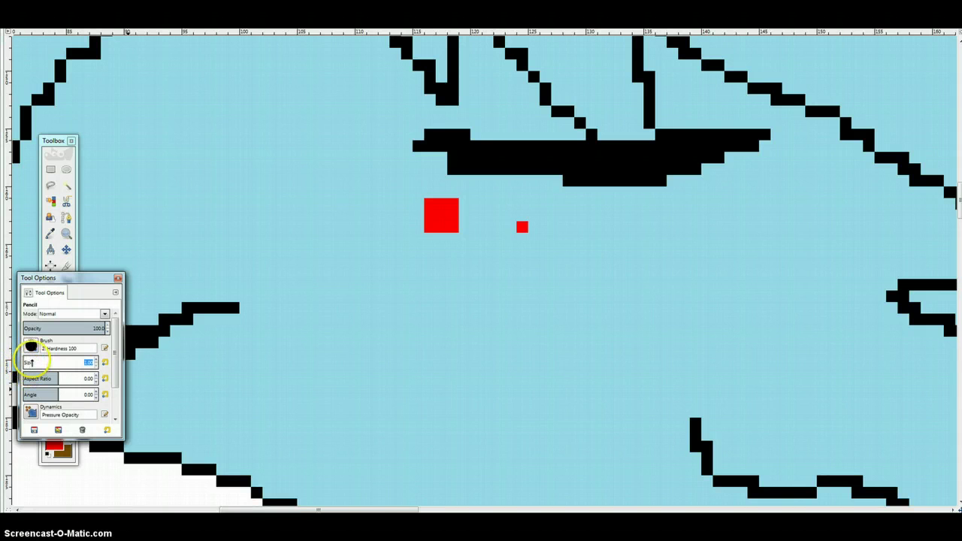
{"action": "left_click", "coordinate": [8, 363]}
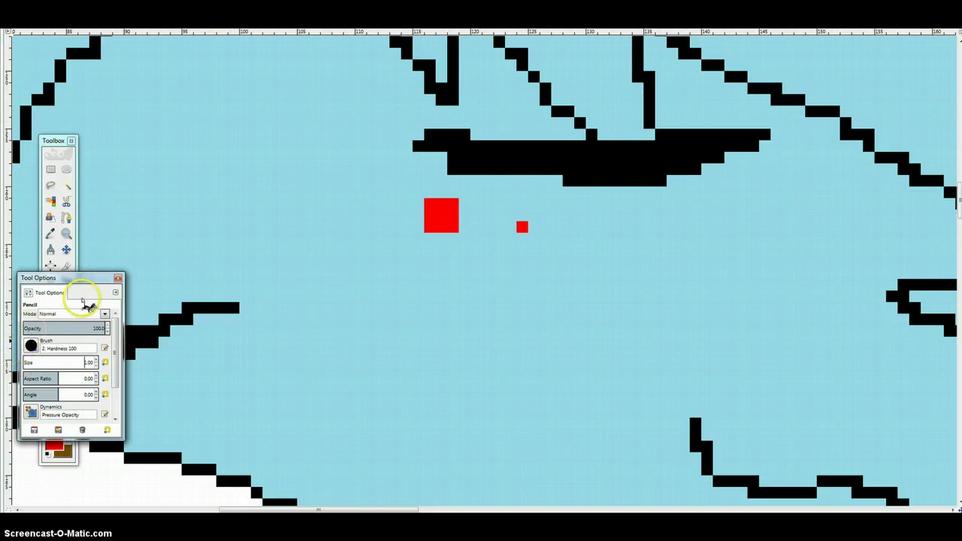
{"action": "left_click", "coordinate": [118, 279]}
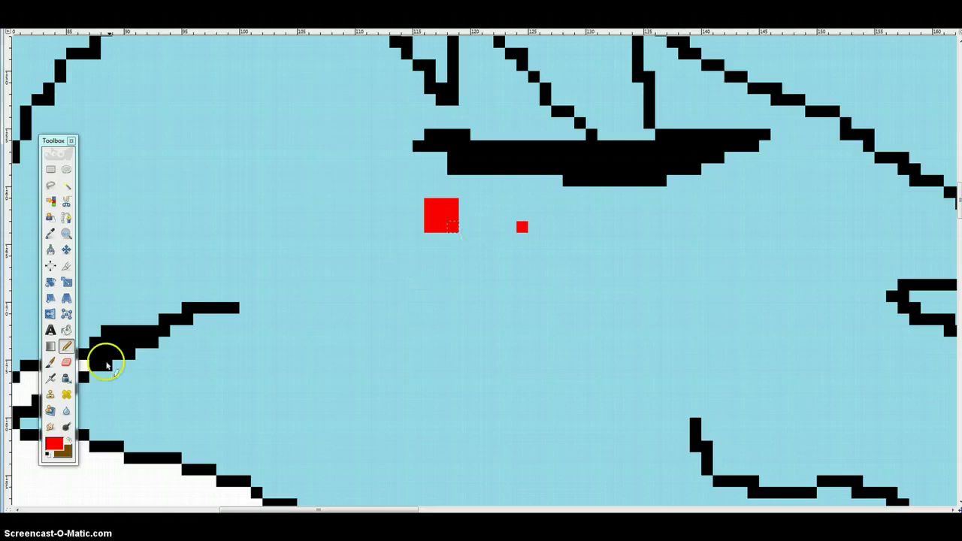
- Set the foreground colour to black
{"action": "left_click", "coordinate": [55, 445]}
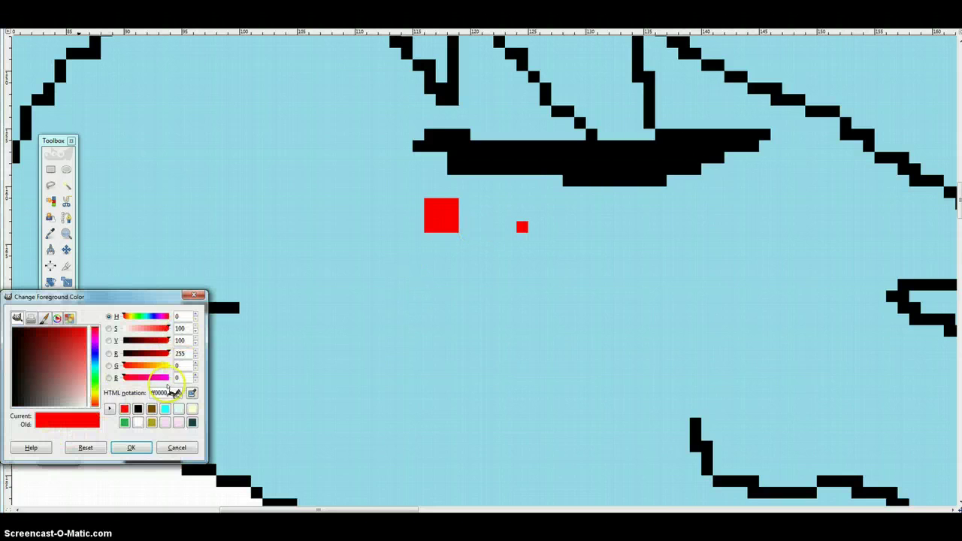
{"action": "left_click", "coordinate": [137, 409]}
{"action": "left_click", "coordinate": [132, 448]}
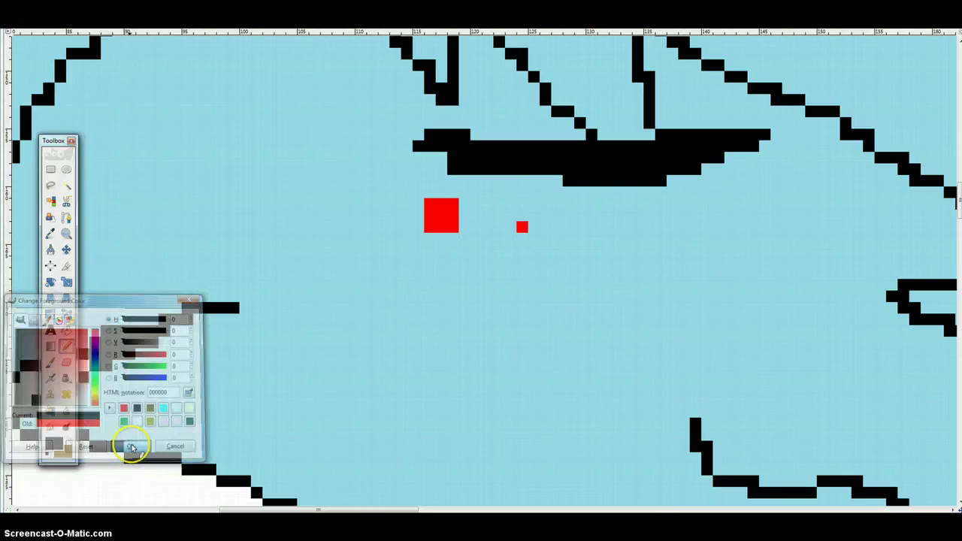
- Try a black Pencil dot at size 2 between the two red dots, and undo it
{"action": "double_click", "coordinate": [66, 346]}
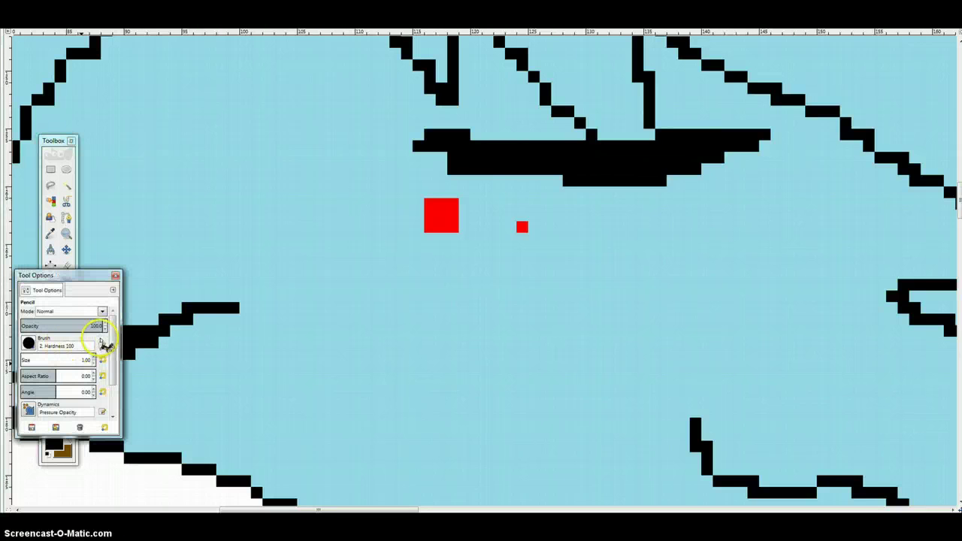
{"action": "left_click", "coordinate": [93, 358]}
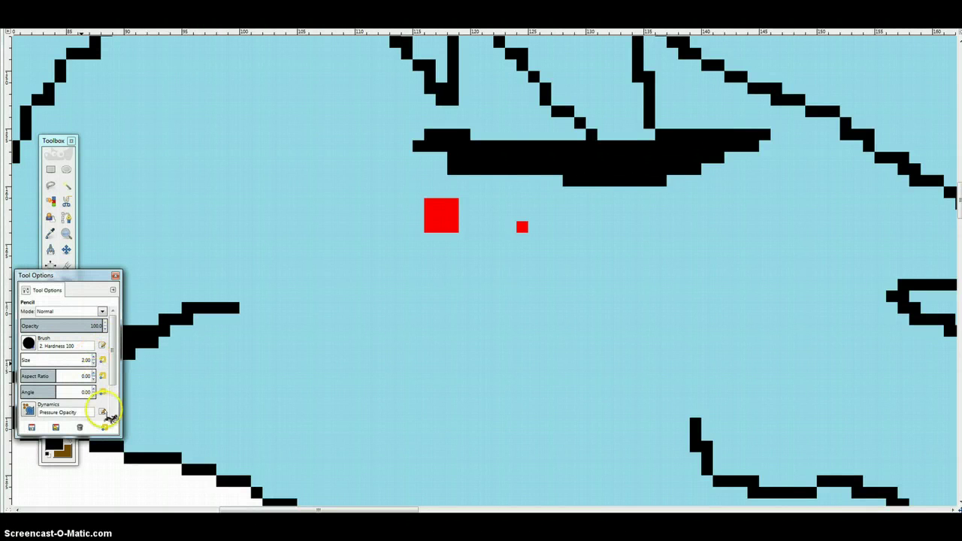
{"action": "left_click", "coordinate": [115, 276]}
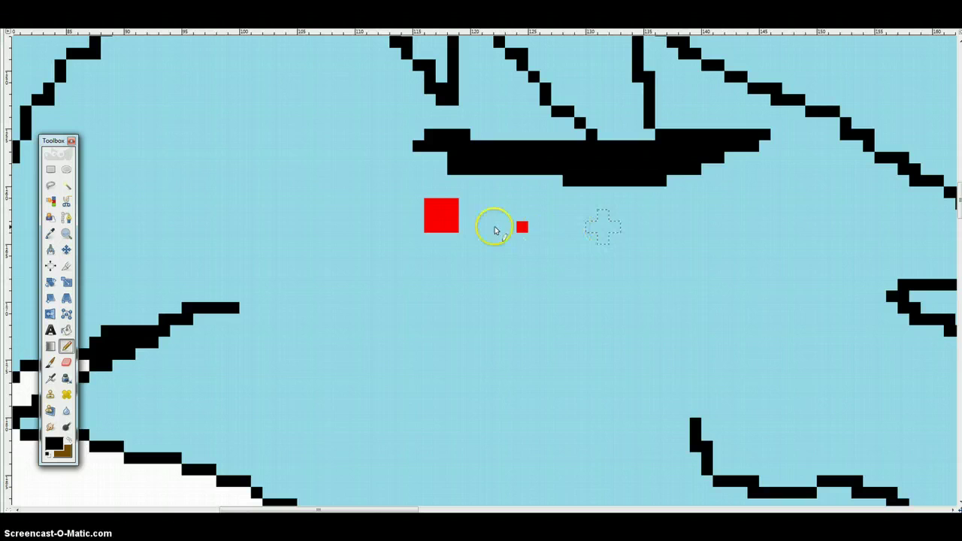
{"action": "left_click", "coordinate": [487, 225]}
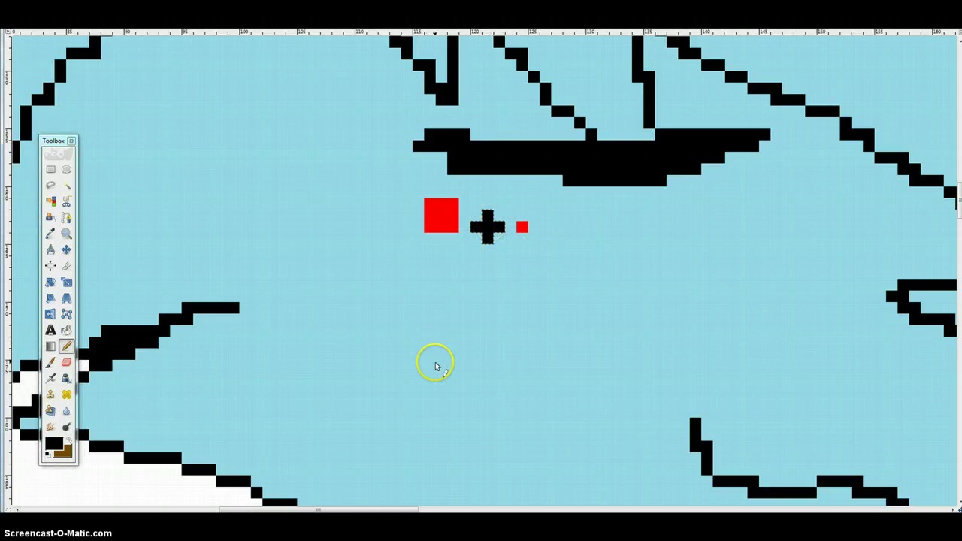
{"action": "key", "text": "ctrl+z"}
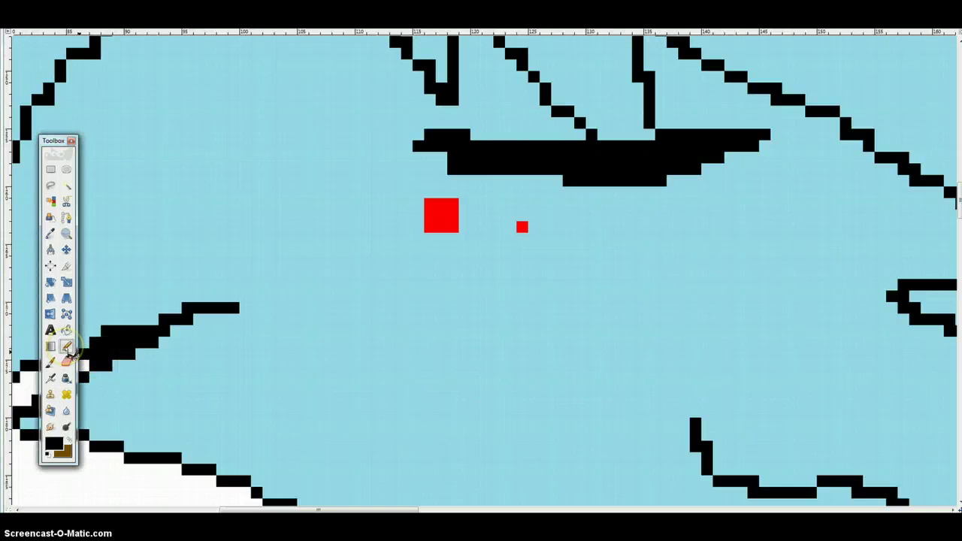
- Change the Pencil to the 1. Pixel brush at size 1 and draw a small black square between the two red dots
{"action": "double_click", "coordinate": [67, 348]}
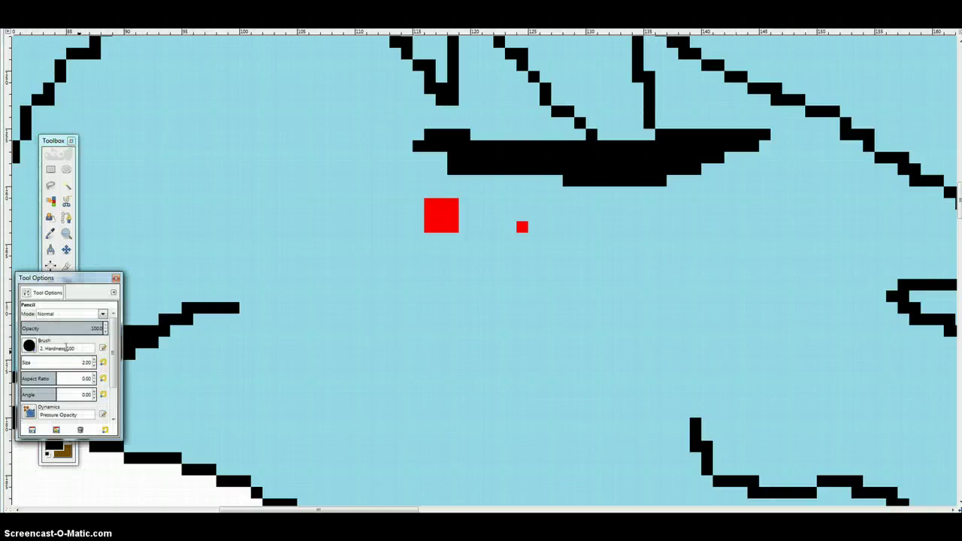
{"action": "left_click", "coordinate": [28, 345]}
{"action": "left_click", "coordinate": [39, 367]}
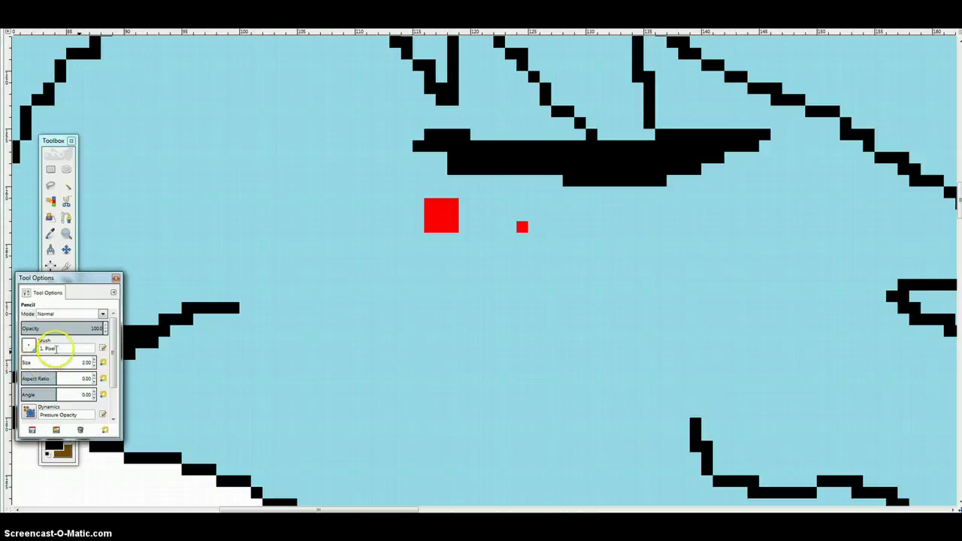
{"action": "left_click", "coordinate": [116, 278]}
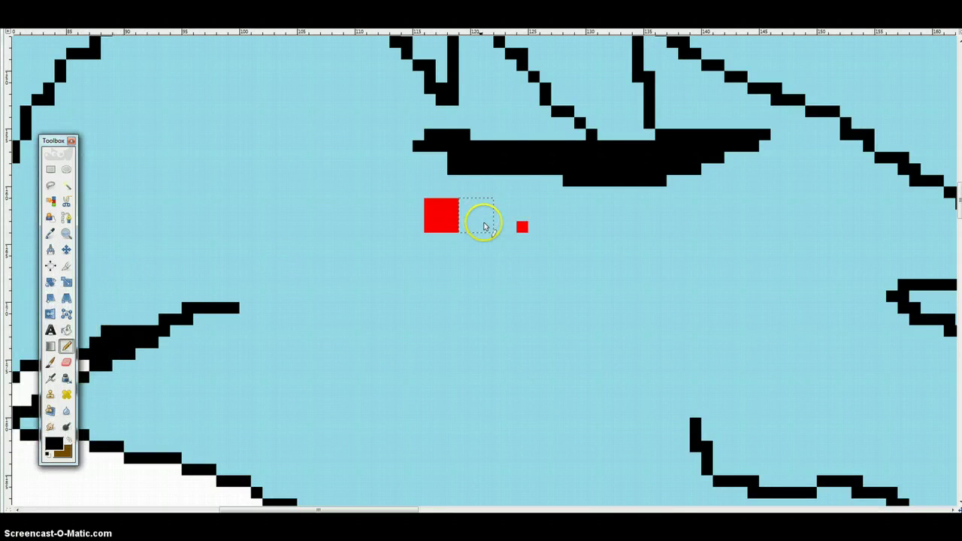
{"action": "double_click", "coordinate": [66, 347]}
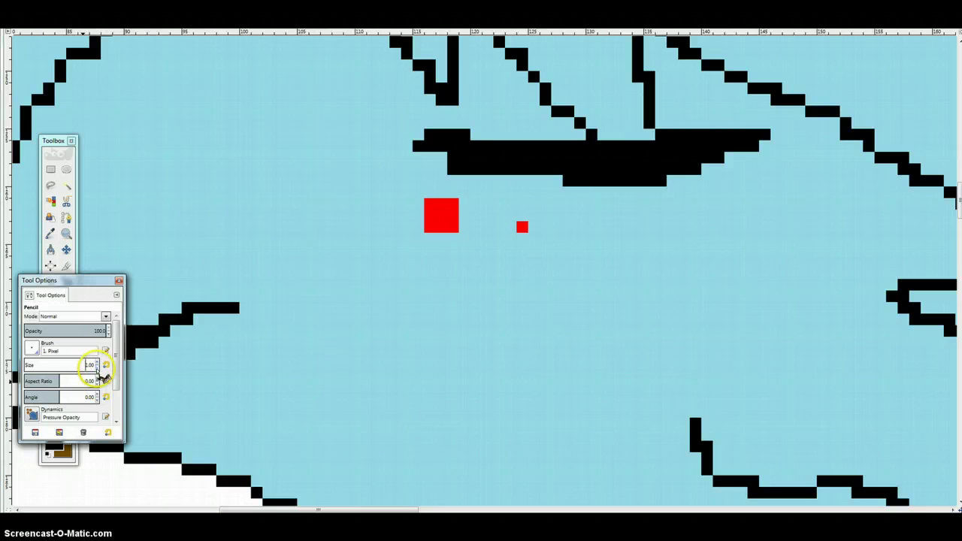
{"action": "left_click", "coordinate": [488, 226]}
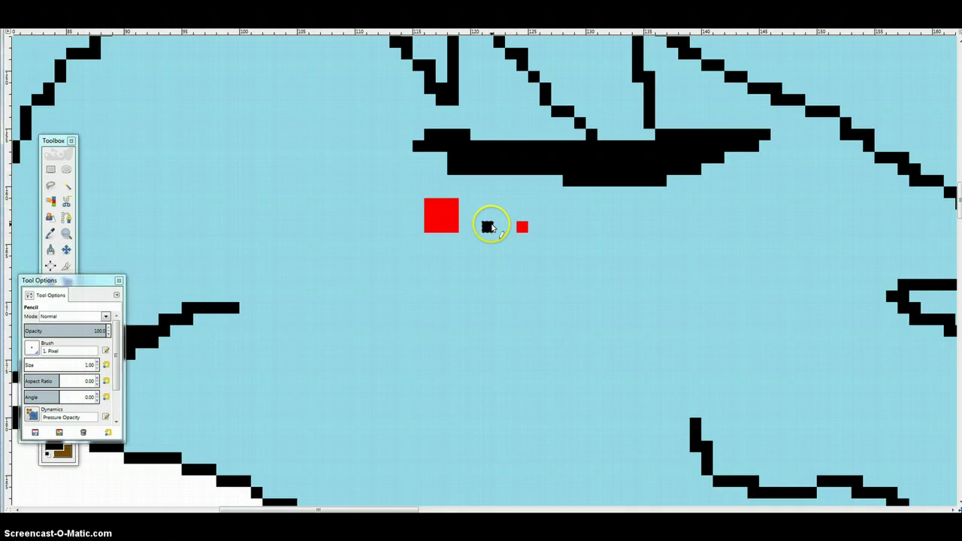
{"action": "left_click", "coordinate": [487, 215]}
{"action": "left_click_drag", "start_coordinate": [498, 215], "coordinate": [498, 226]}
{"action": "left_click", "coordinate": [514, 41]}
{"action": "left_click", "coordinate": [68, 41]}
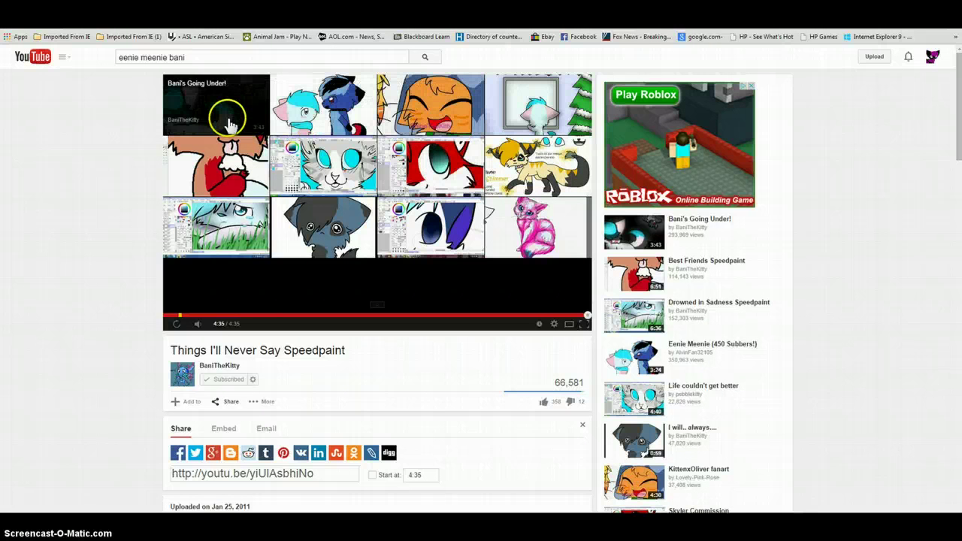
{"action": "left_click", "coordinate": [248, 230]}
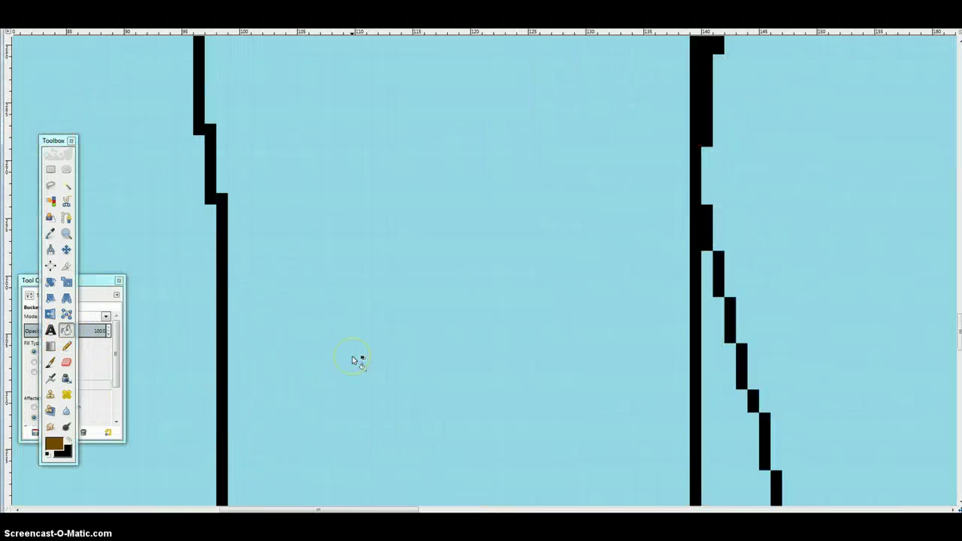
- Fill the blue cat's face, chest and adjoining leg areas with brown, leaving its hair blue
{"action": "left_click", "coordinate": [667, 353]}
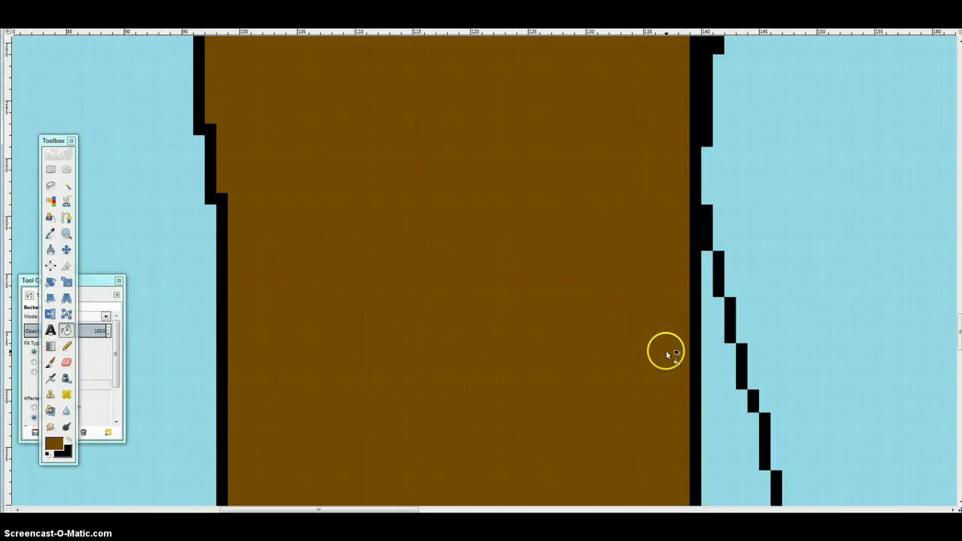
{"action": "scroll", "coordinate": [661, 364], "scroll_direction": "down", "scroll_amount": 3}
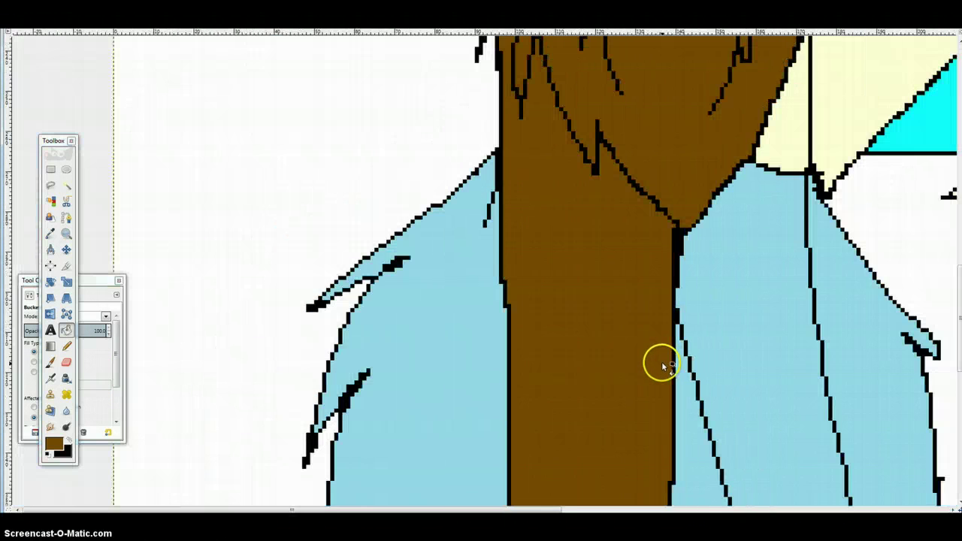
{"action": "left_click", "coordinate": [766, 375]}
{"action": "left_click", "coordinate": [856, 353]}
{"action": "scroll", "coordinate": [861, 359], "scroll_direction": "up", "scroll_amount": 3}
- Fill the cat's outer ear and the patch beside the hair on the other side of its head with the same brown
{"action": "scroll", "coordinate": [861, 359], "scroll_direction": "up", "scroll_amount": 10}
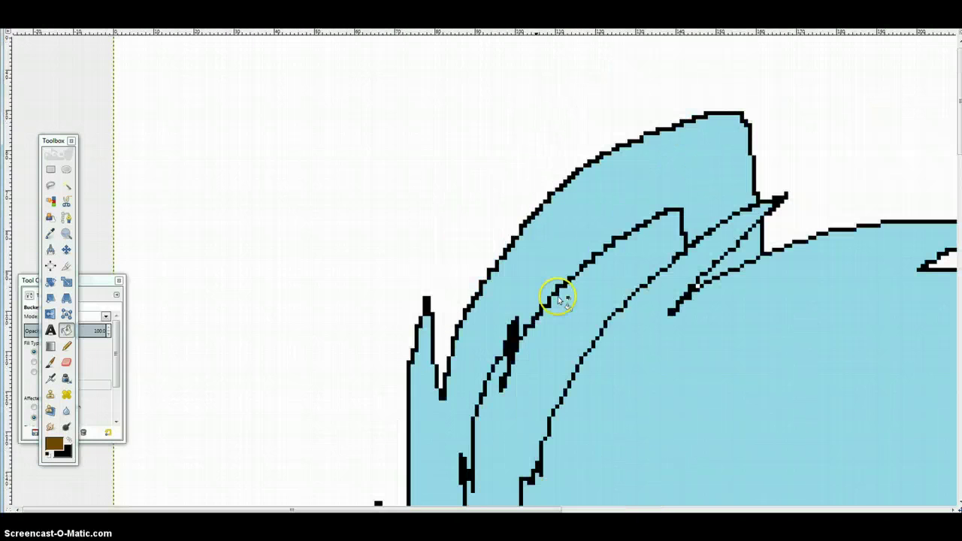
{"action": "left_click", "coordinate": [516, 294]}
{"action": "left_click_drag", "start_coordinate": [519, 507], "coordinate": [805, 496]}
{"action": "scroll", "coordinate": [650, 435], "scroll_direction": "up", "scroll_amount": 5}
{"action": "scroll", "coordinate": [650, 435], "scroll_direction": "down", "scroll_amount": 5}
{"action": "left_click", "coordinate": [683, 135]}
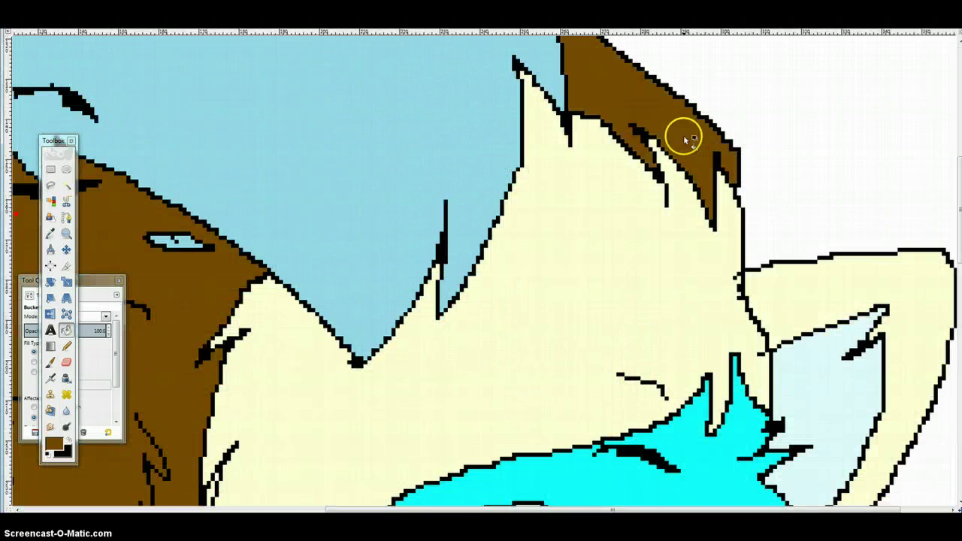
- Set the foreground colour to black
{"action": "left_click_drag", "start_coordinate": [533, 509], "coordinate": [312, 505]}
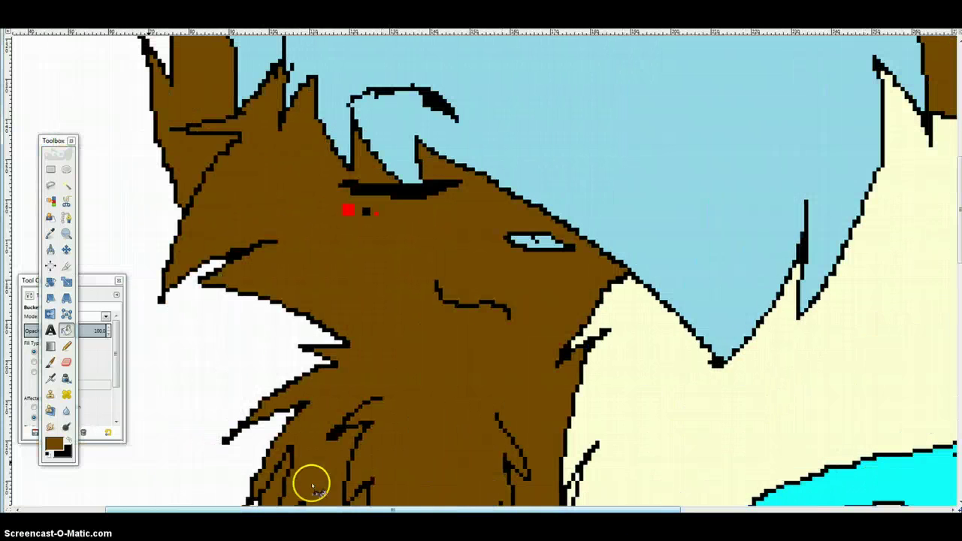
{"action": "left_click", "coordinate": [60, 450]}
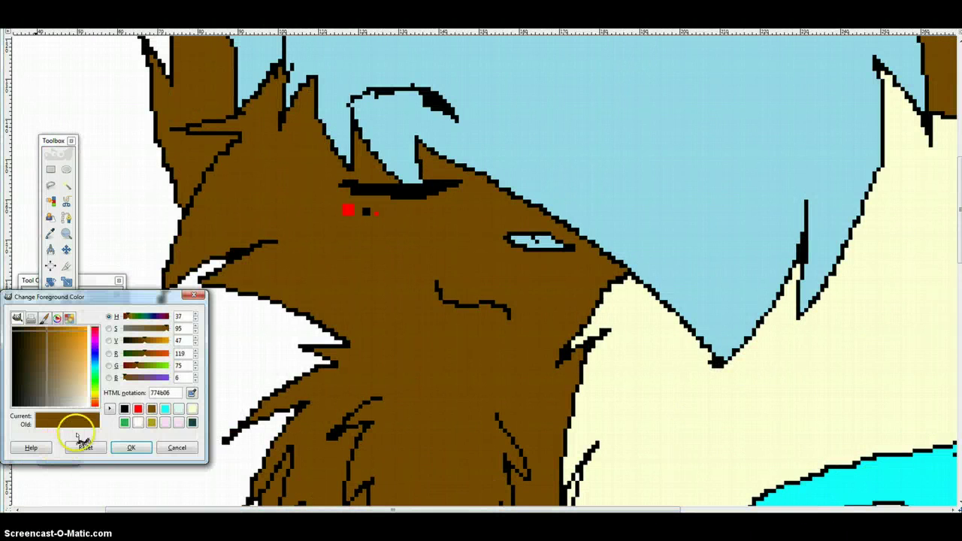
{"action": "left_click", "coordinate": [124, 409]}
{"action": "left_click", "coordinate": [131, 447]}
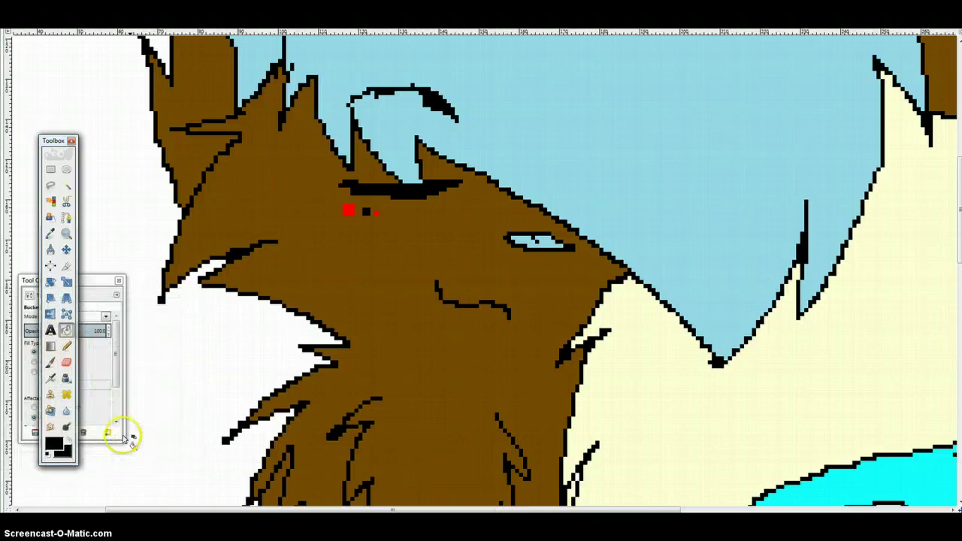
- Set the foreground colour to red and switch to the Pencil tool
{"action": "left_click", "coordinate": [52, 445]}
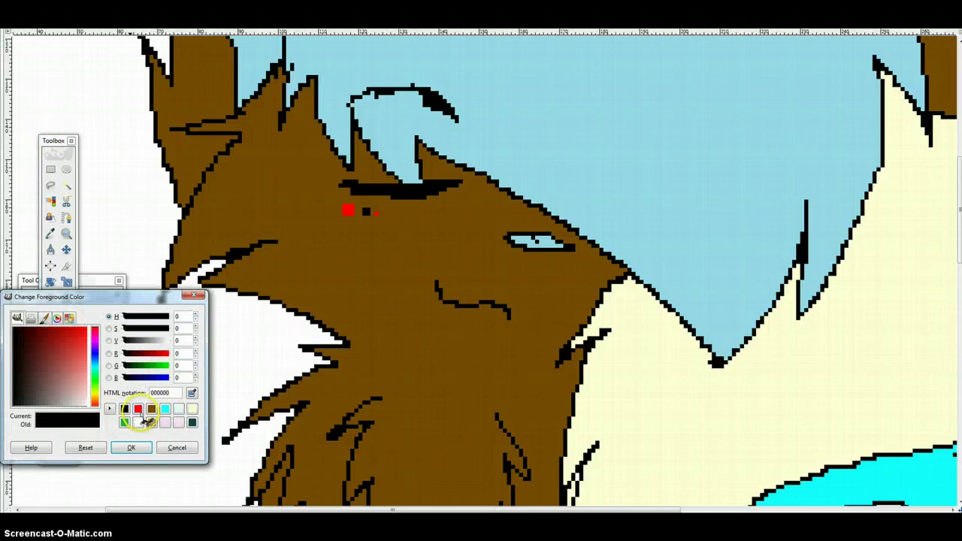
{"action": "left_click", "coordinate": [135, 409]}
{"action": "left_click", "coordinate": [137, 453]}
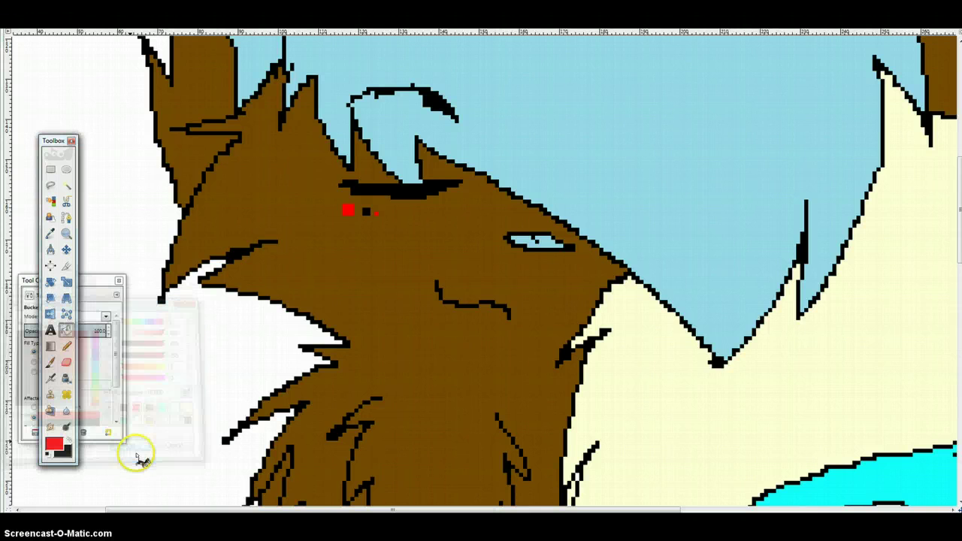
{"action": "left_click", "coordinate": [66, 347]}
- Draw two red diagonal stripe lines across the lower part of the cat's blue hair
{"action": "scroll", "coordinate": [752, 350], "scroll_direction": "up", "scroll_amount": 5}
{"action": "scroll", "coordinate": [761, 348], "scroll_direction": "down", "scroll_amount": 3}
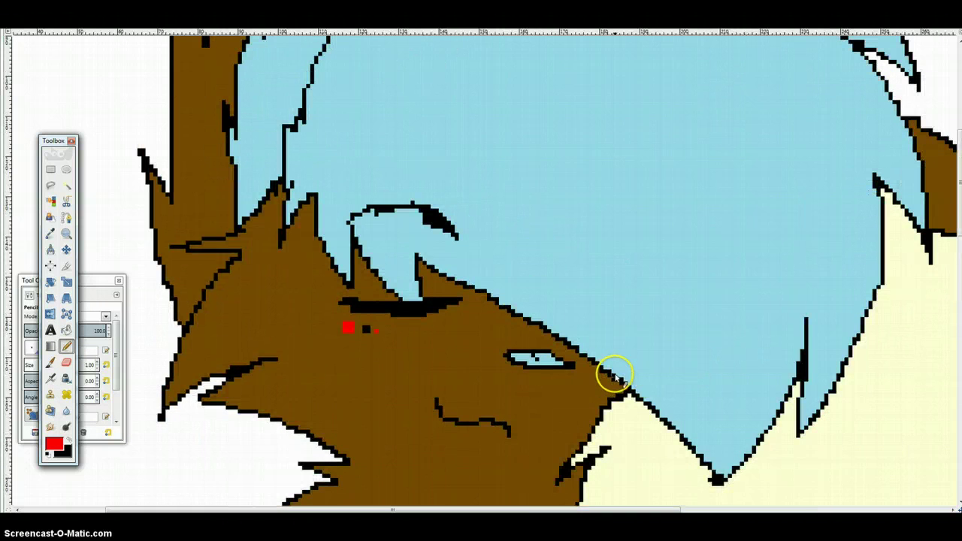
{"action": "left_click", "coordinate": [616, 371]}
{"action": "left_click", "coordinate": [844, 229], "text": "shift"}
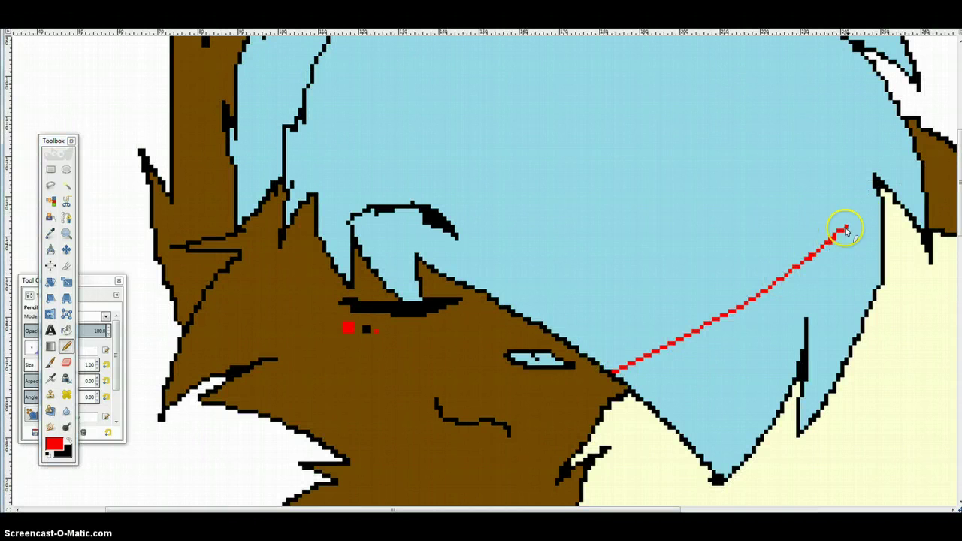
{"action": "left_click", "coordinate": [878, 204], "text": "shift"}
{"action": "left_click_drag", "start_coordinate": [879, 77], "coordinate": [502, 304]}
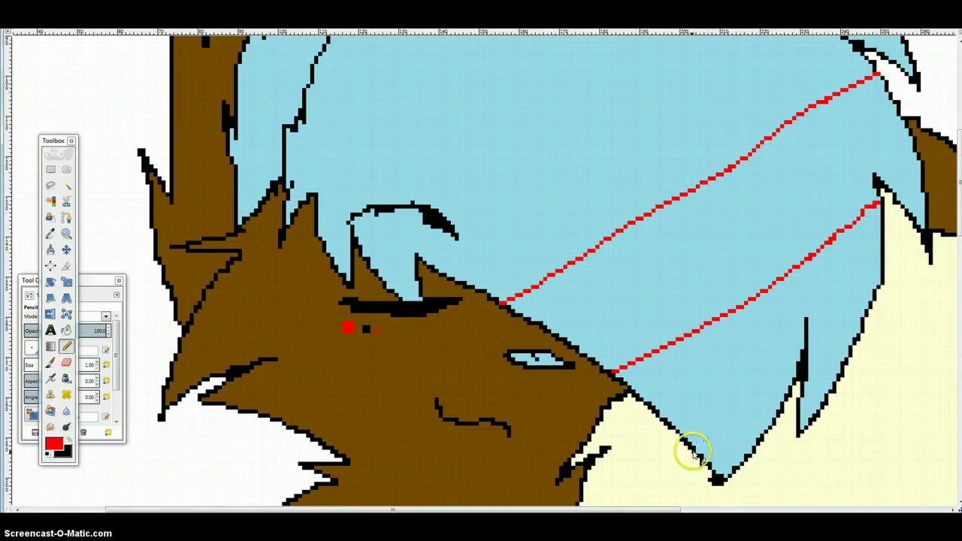
- Draw three more red diagonal stripe lines across the cat's blue hair, two over the crown and one between the lower lines
{"action": "scroll", "coordinate": [593, 221], "scroll_direction": "up", "scroll_amount": 6}
{"action": "mouse_move", "coordinate": [683, 155]}
{"action": "left_mouse_down"}
{"action": "mouse_move", "coordinate": [585, 232]}
{"action": "mouse_move", "coordinate": [314, 408]}
{"action": "mouse_move", "coordinate": [304, 427]}
{"action": "left_mouse_up"}
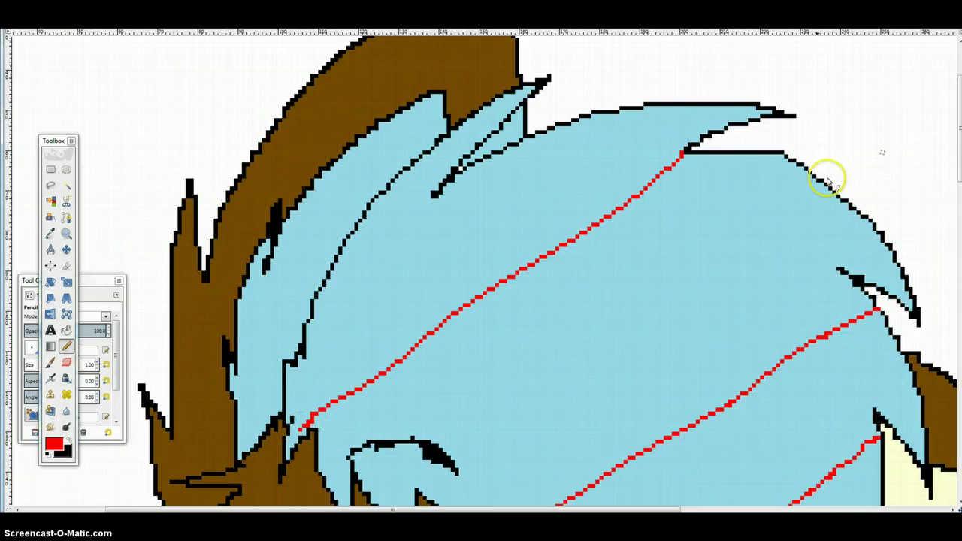
{"action": "left_click_drag", "start_coordinate": [819, 179], "coordinate": [660, 317]}
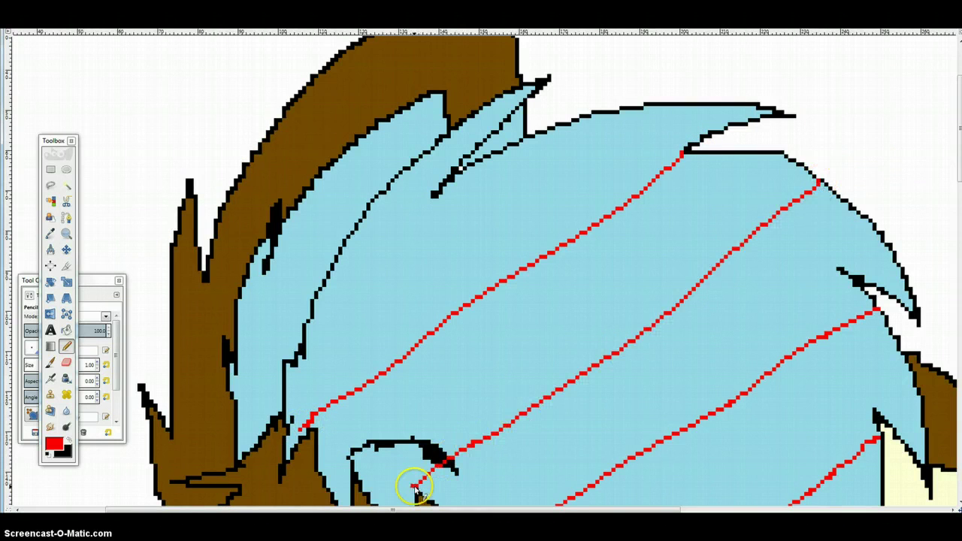
{"action": "scroll", "coordinate": [414, 486], "scroll_direction": "down", "scroll_amount": 5}
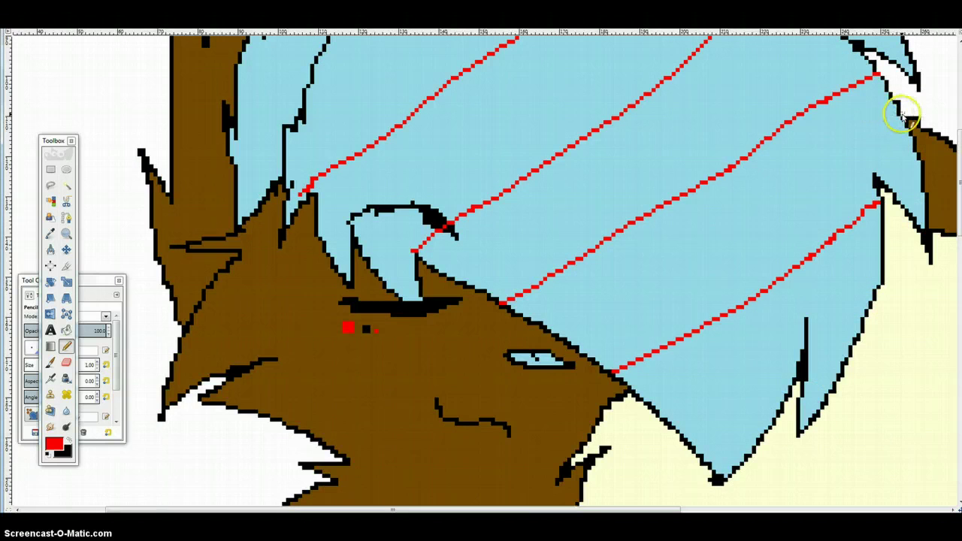
{"action": "mouse_move", "coordinate": [900, 116]}
{"action": "left_mouse_down"}
{"action": "mouse_move", "coordinate": [805, 172]}
{"action": "mouse_move", "coordinate": [655, 290]}
{"action": "mouse_move", "coordinate": [563, 333]}
{"action": "left_mouse_up"}
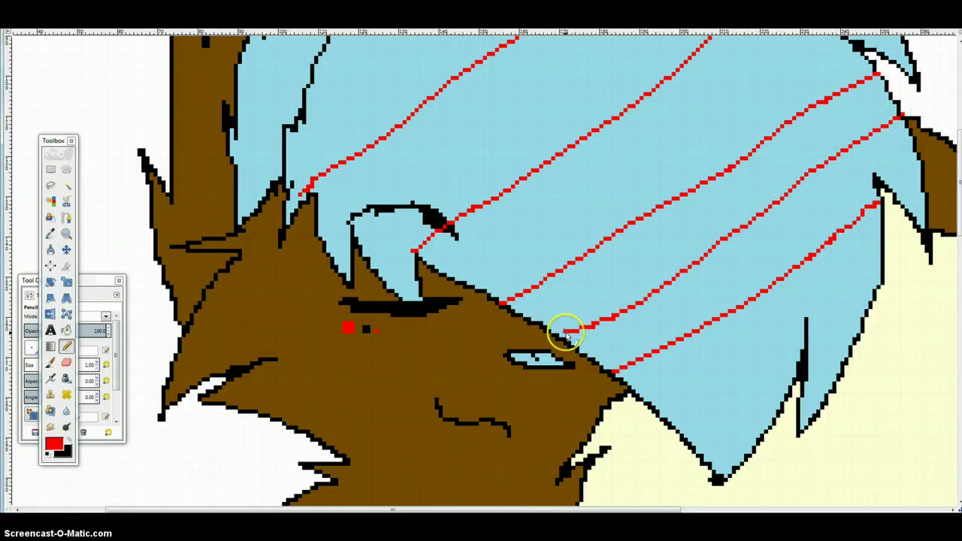
{"action": "scroll", "coordinate": [526, 248], "scroll_direction": "up", "scroll_amount": 5}
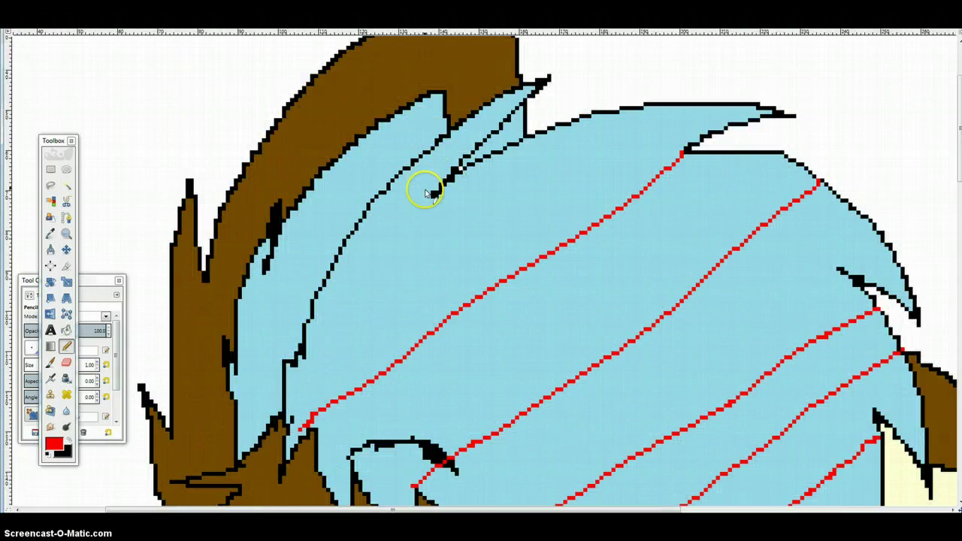
{"action": "left_click_drag", "start_coordinate": [435, 194], "coordinate": [355, 350]}
{"action": "left_click", "coordinate": [328, 417], "text": "shift"}
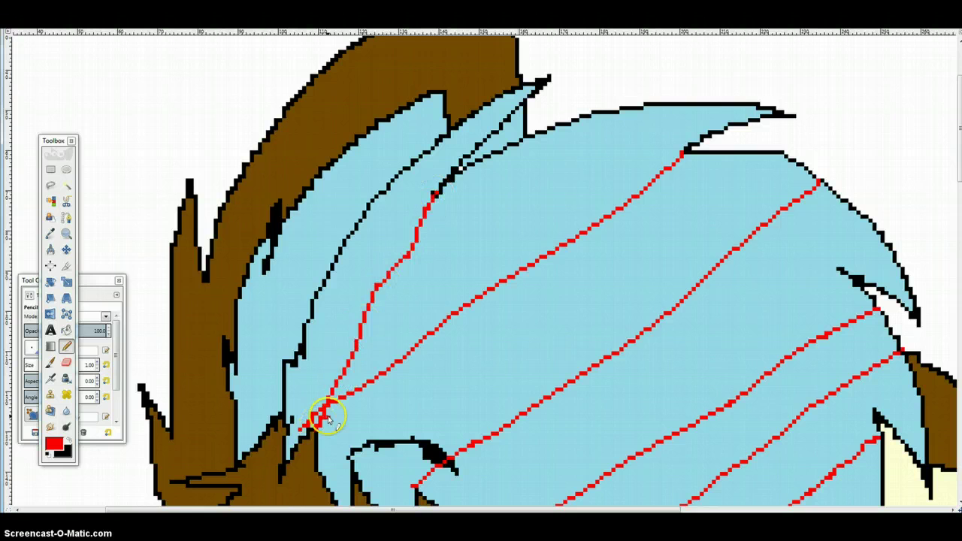
{"action": "key", "text": "ctrl+z"}
{"action": "key", "text": "ctrl+z"}
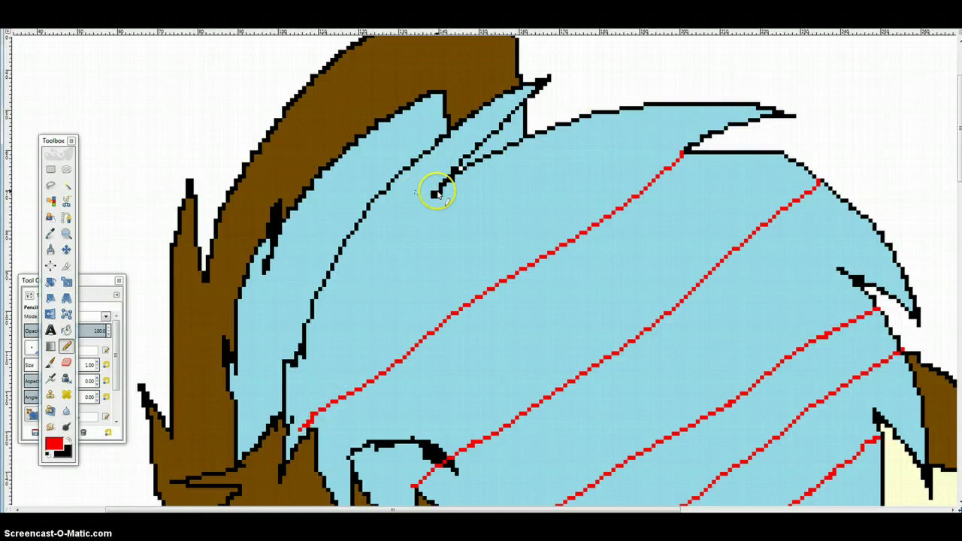
- Draw a red line from the hair notch beside the ear down to the forehead and bucket-fill the enclosed strip red
{"action": "mouse_move", "coordinate": [436, 193]}
{"action": "left_mouse_down"}
{"action": "mouse_move", "coordinate": [404, 250]}
{"action": "mouse_move", "coordinate": [322, 333]}
{"action": "mouse_move", "coordinate": [284, 407]}
{"action": "left_mouse_up"}
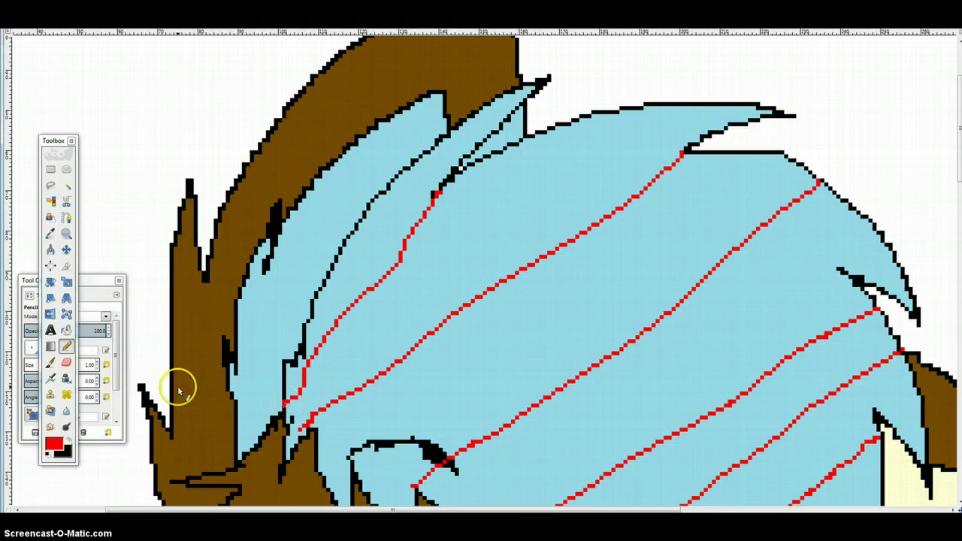
{"action": "left_click", "coordinate": [66, 330]}
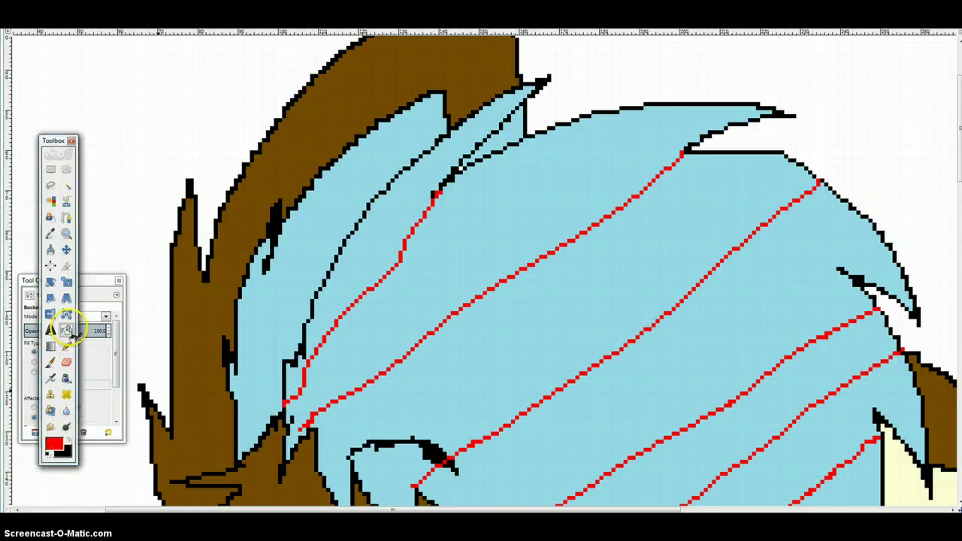
{"action": "left_click", "coordinate": [397, 217]}
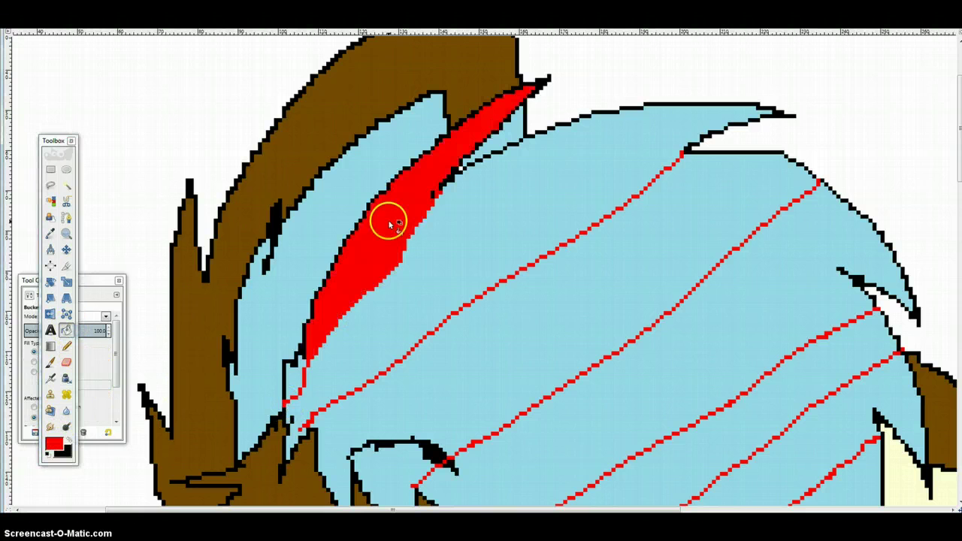
{"action": "left_click", "coordinate": [295, 381]}
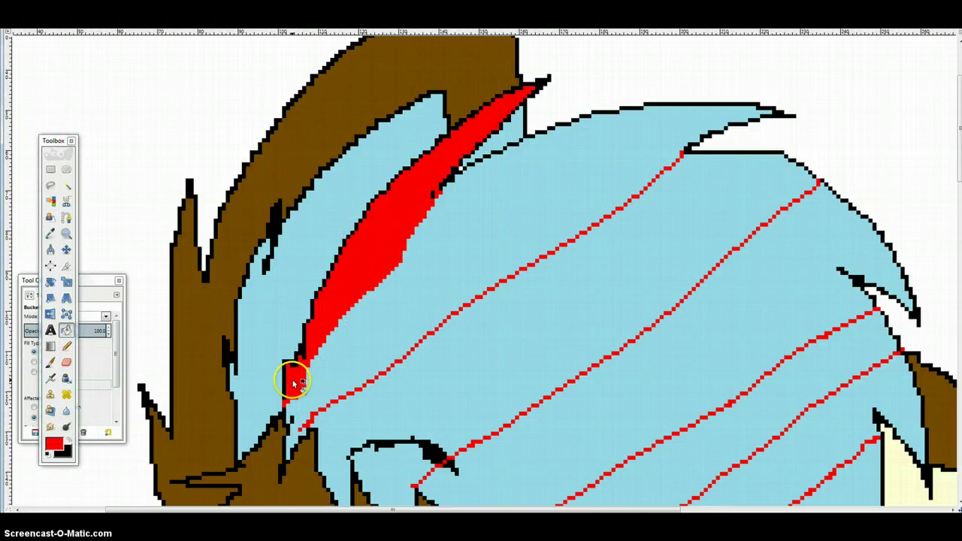
- Fill the wide middle hair stripe, the forehead curl, the narrower lower stripe and the fringe tip with red
{"action": "left_click", "coordinate": [478, 390]}
{"action": "left_click", "coordinate": [392, 476]}
{"action": "scroll", "coordinate": [571, 429], "scroll_direction": "down", "scroll_amount": 5}
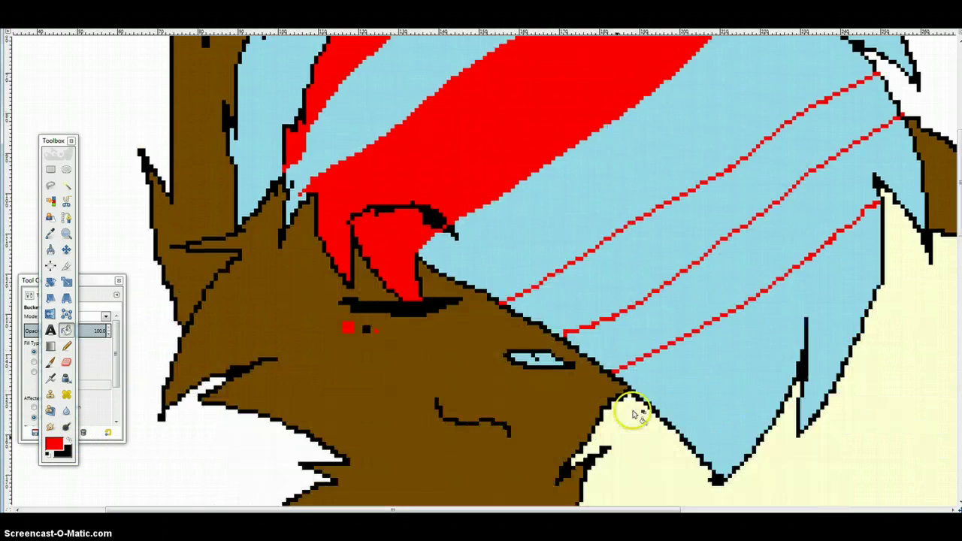
{"action": "left_click", "coordinate": [636, 271]}
{"action": "left_click", "coordinate": [760, 359]}
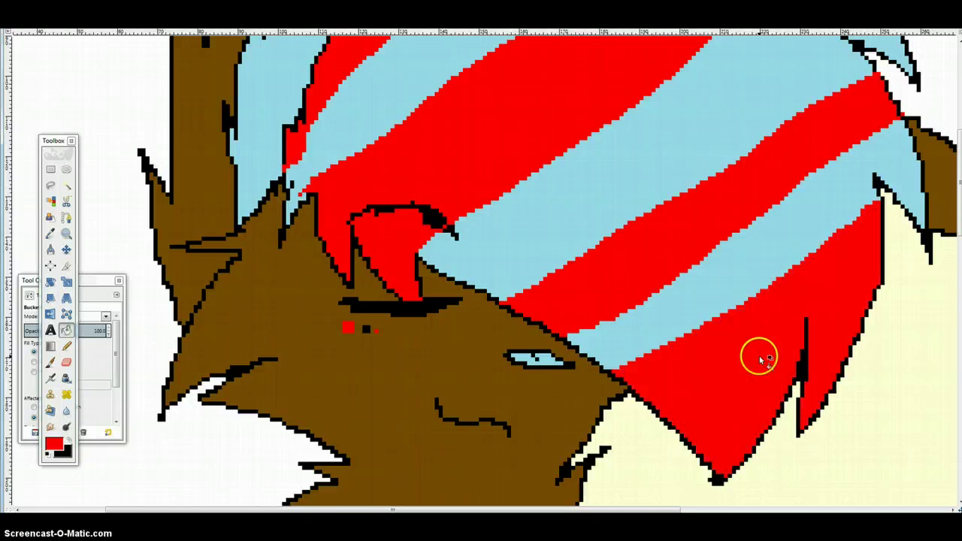
- Make black the foreground colour and fill the three blue hair bands between the red stripes with it
{"action": "scroll", "coordinate": [845, 280], "scroll_direction": "up", "scroll_amount": 3}
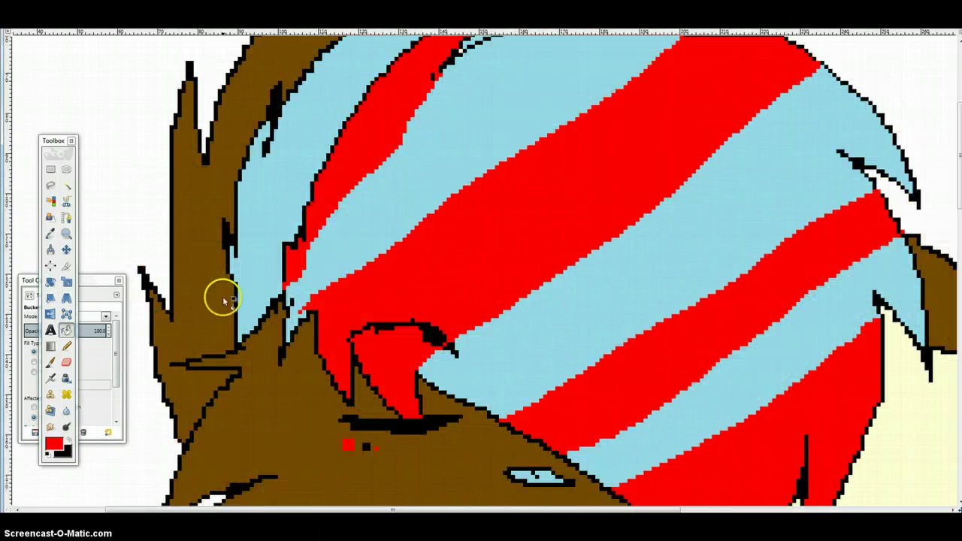
{"action": "left_click", "coordinate": [73, 439]}
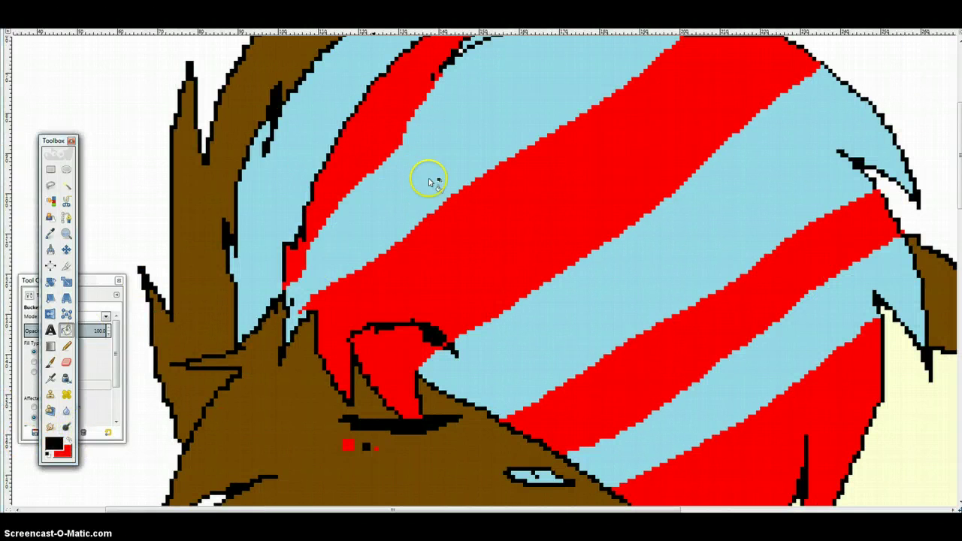
{"action": "left_click", "coordinate": [444, 142]}
{"action": "left_click", "coordinate": [603, 286]}
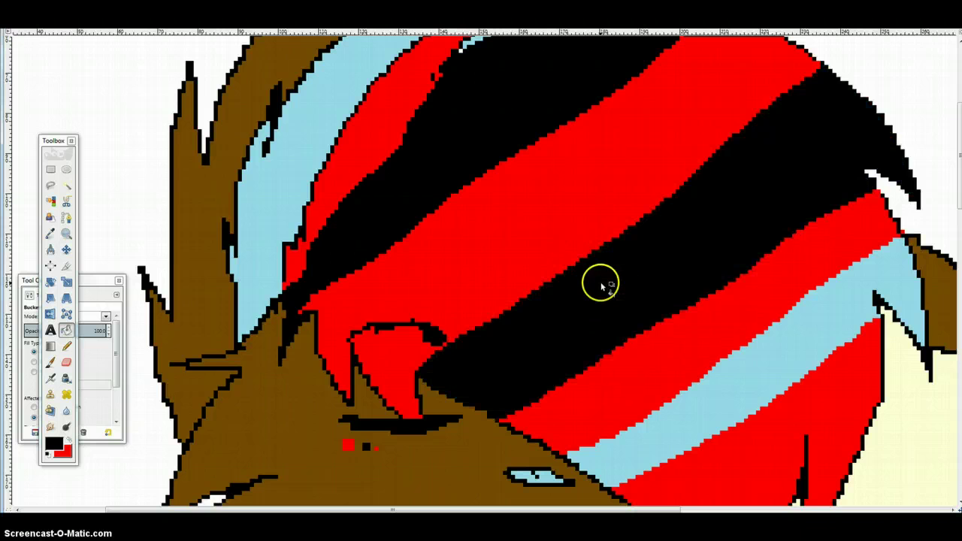
{"action": "left_click", "coordinate": [741, 380]}
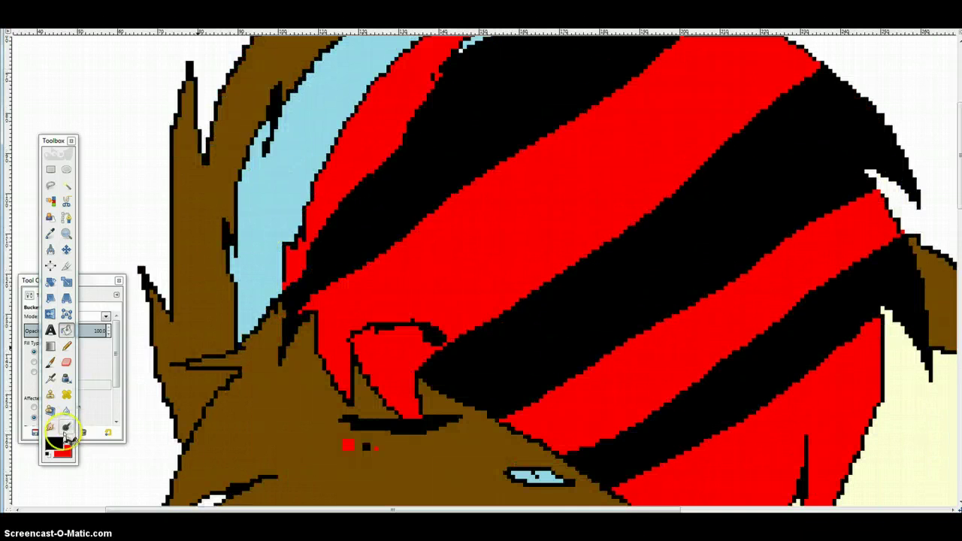
- Set the foreground colour to the saved olive yellow b0a01c and fill the blue inner ear with it
{"action": "left_click", "coordinate": [54, 444]}
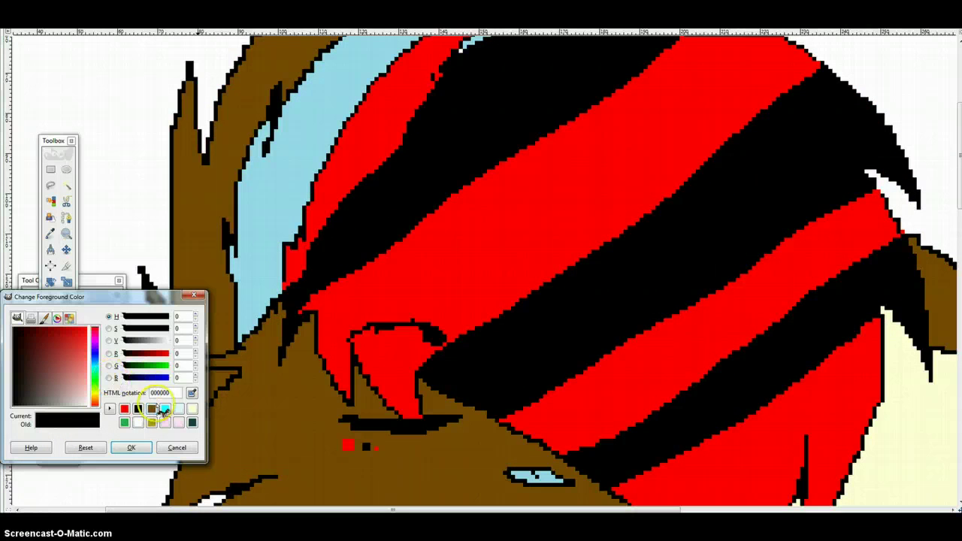
{"action": "left_click", "coordinate": [151, 423]}
{"action": "left_click", "coordinate": [130, 447]}
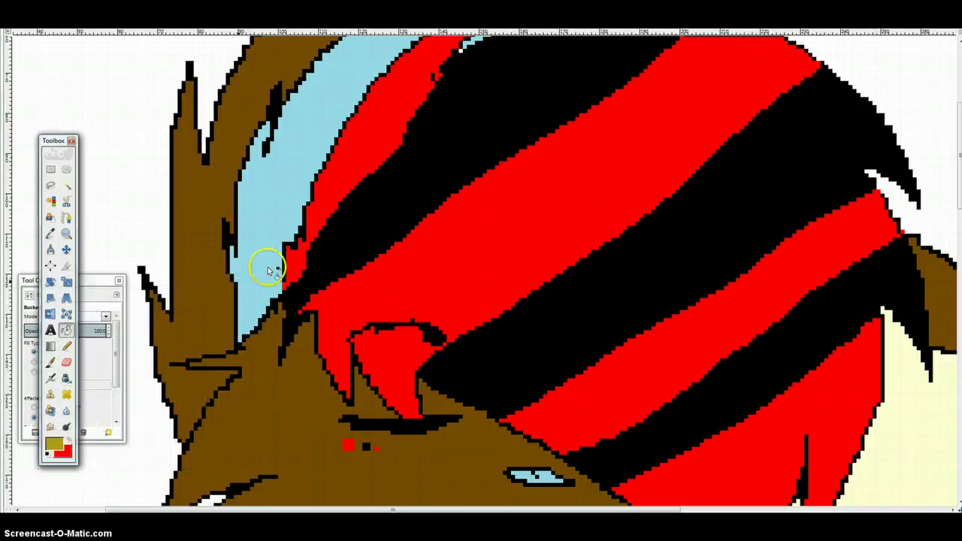
{"action": "left_click", "coordinate": [268, 263]}
- Set the foreground colour to a dark brown, HTML value 473003
{"action": "scroll", "coordinate": [195, 320], "scroll_direction": "down", "scroll_amount": 3}
{"action": "left_click", "coordinate": [54, 444]}
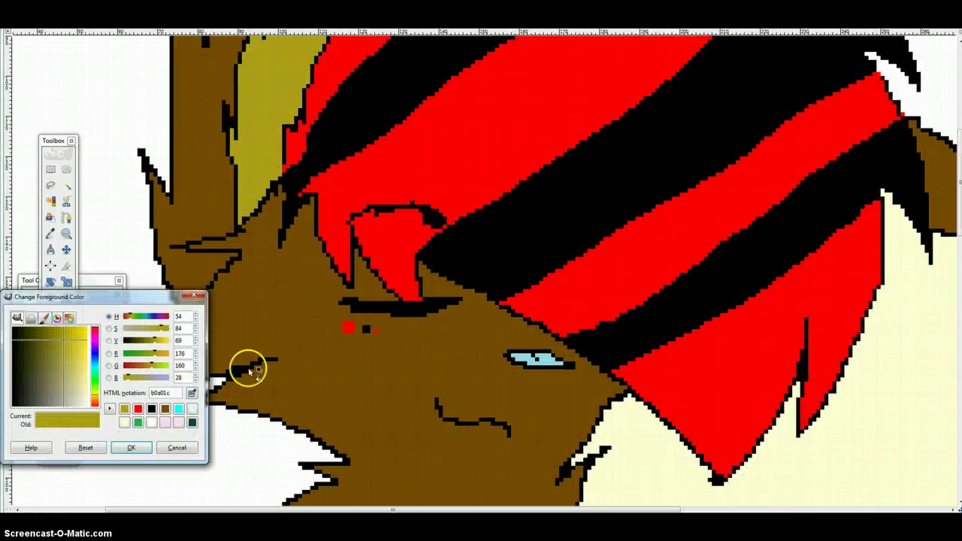
{"action": "left_click_drag", "start_coordinate": [43, 344], "coordinate": [35, 322]}
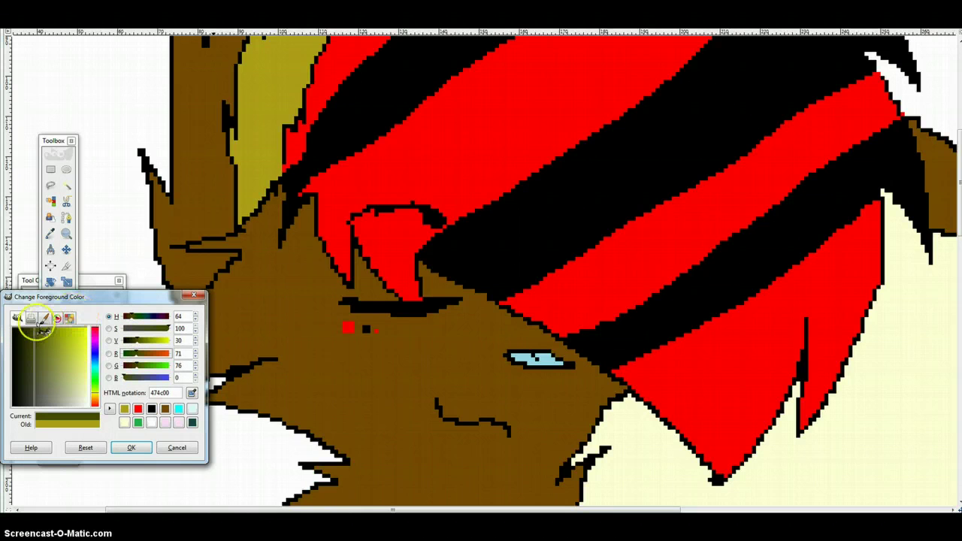
{"action": "left_click", "coordinate": [97, 357]}
{"action": "left_click_drag", "start_coordinate": [96, 357], "coordinate": [98, 401]}
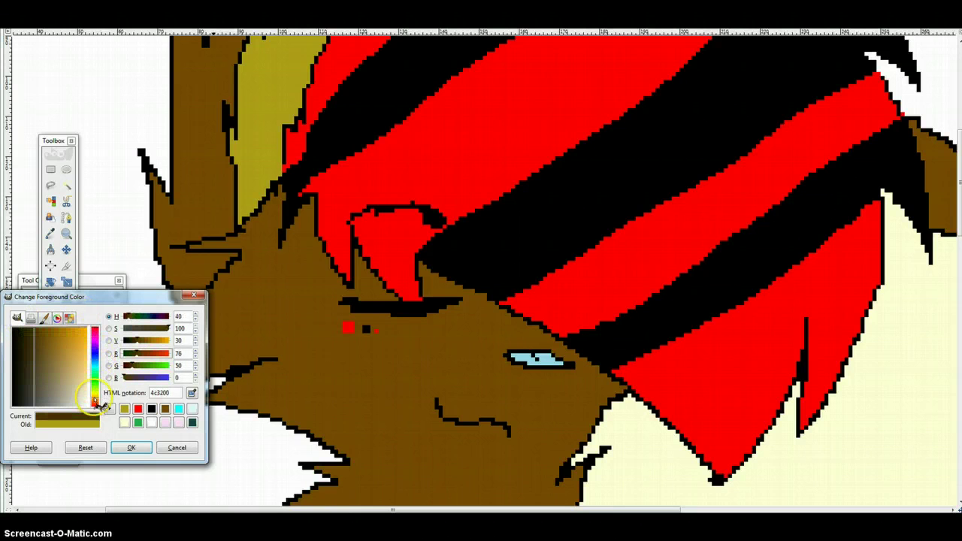
{"action": "left_click_drag", "start_coordinate": [39, 328], "coordinate": [33, 331]}
{"action": "left_click", "coordinate": [143, 446]}
- Fill the cat's face, outer ear, the small blue gap beside the hair and the other ear with dark brown
{"action": "left_click", "coordinate": [404, 369]}
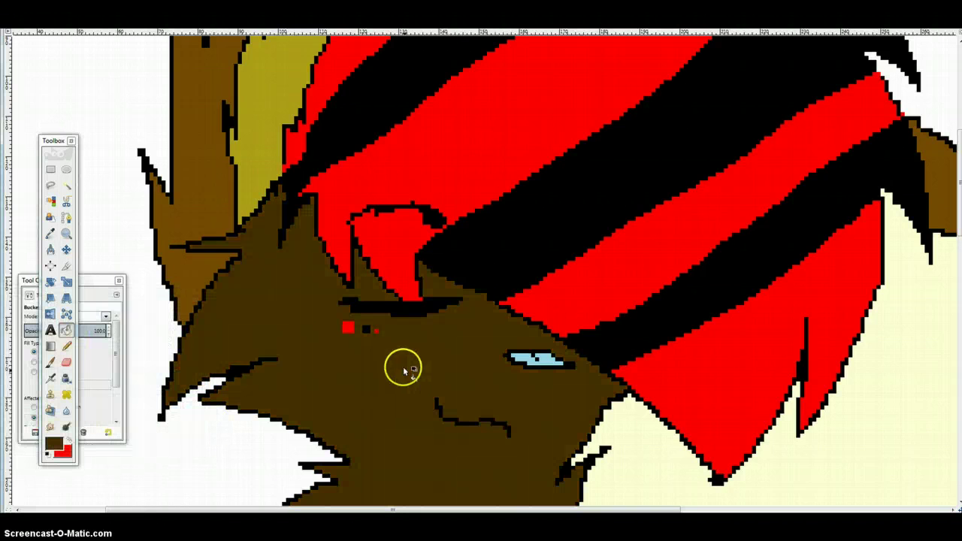
{"action": "left_click", "coordinate": [207, 211]}
{"action": "scroll", "coordinate": [288, 247], "scroll_direction": "up", "scroll_amount": 5}
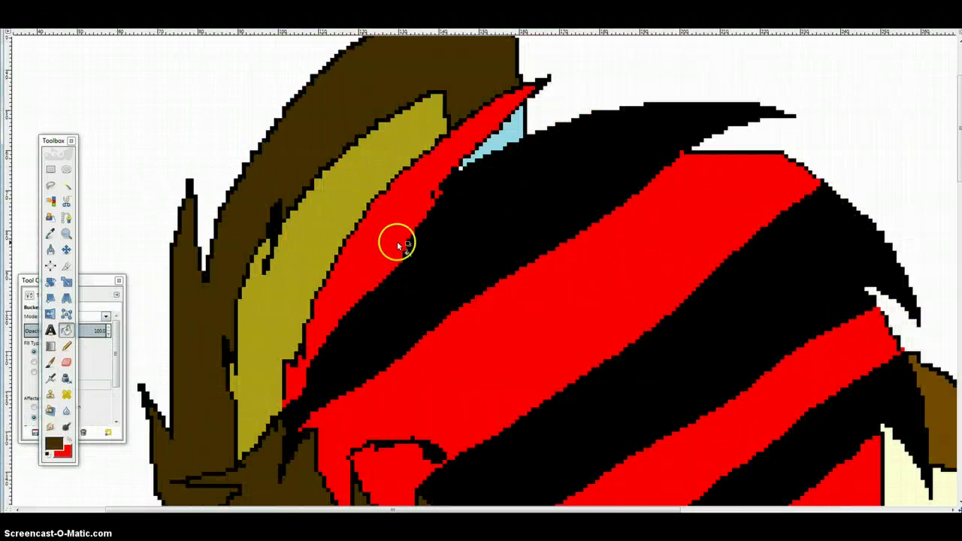
{"action": "left_click", "coordinate": [513, 136]}
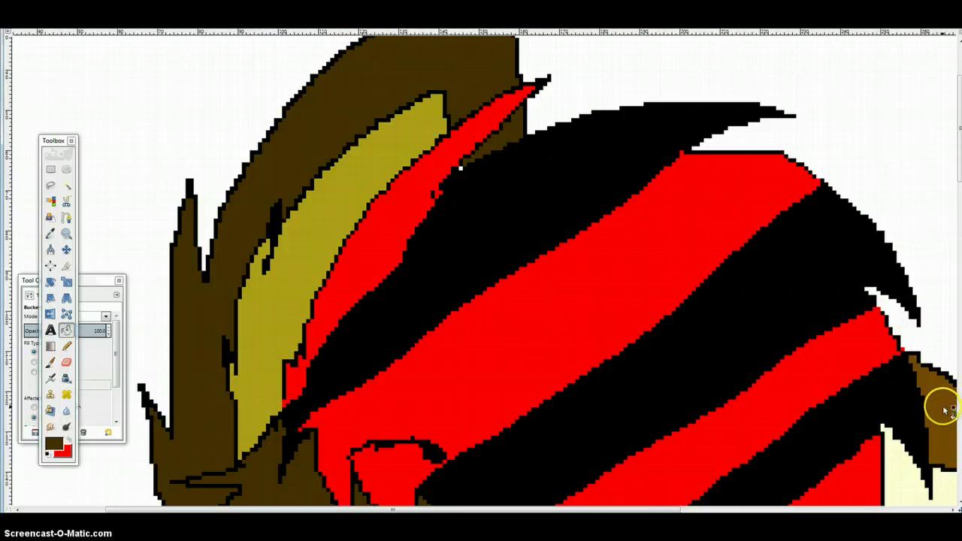
{"action": "left_click", "coordinate": [945, 409]}
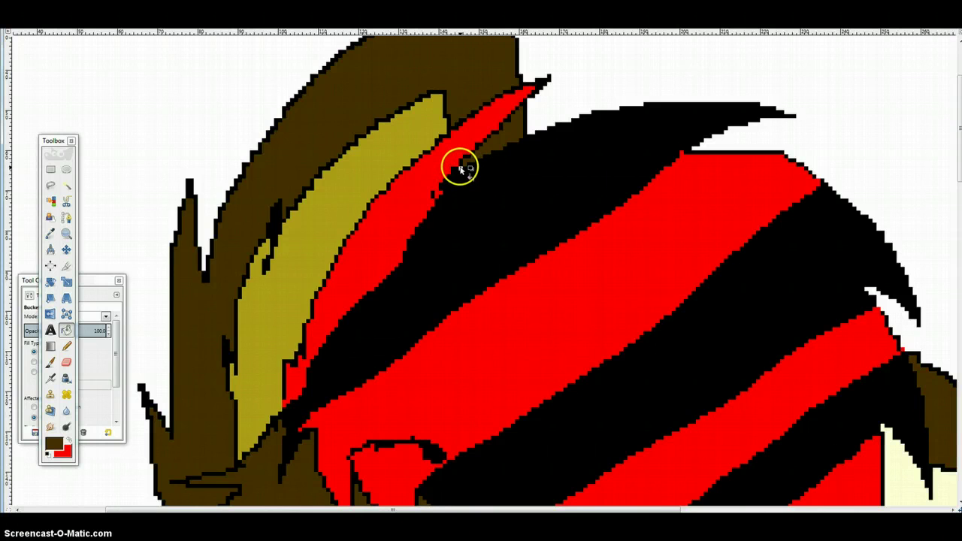
- Fill the cat's chest, legs and both sides of its body with the same dark brown
{"action": "scroll", "coordinate": [638, 279], "scroll_direction": "down", "scroll_amount": 15}
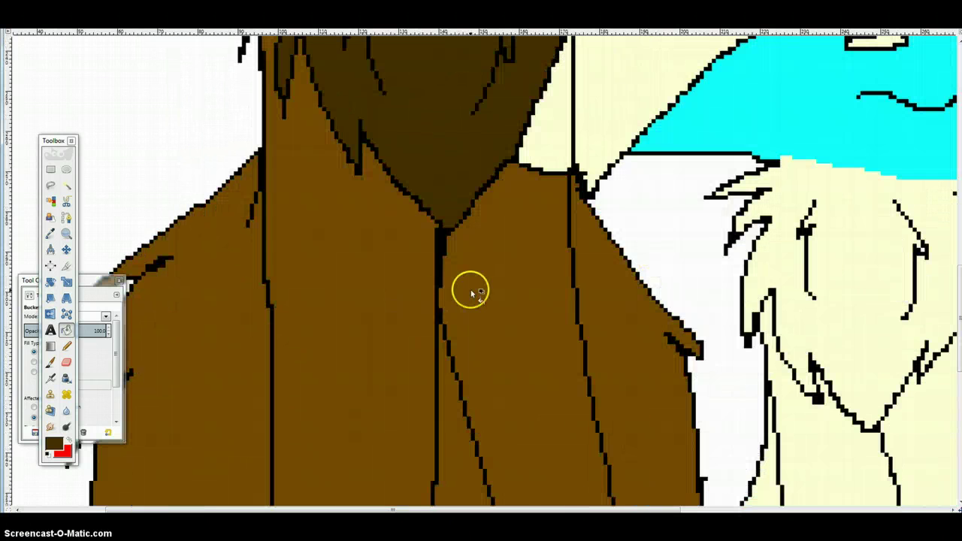
{"action": "left_click", "coordinate": [379, 314]}
{"action": "left_click", "coordinate": [446, 405]}
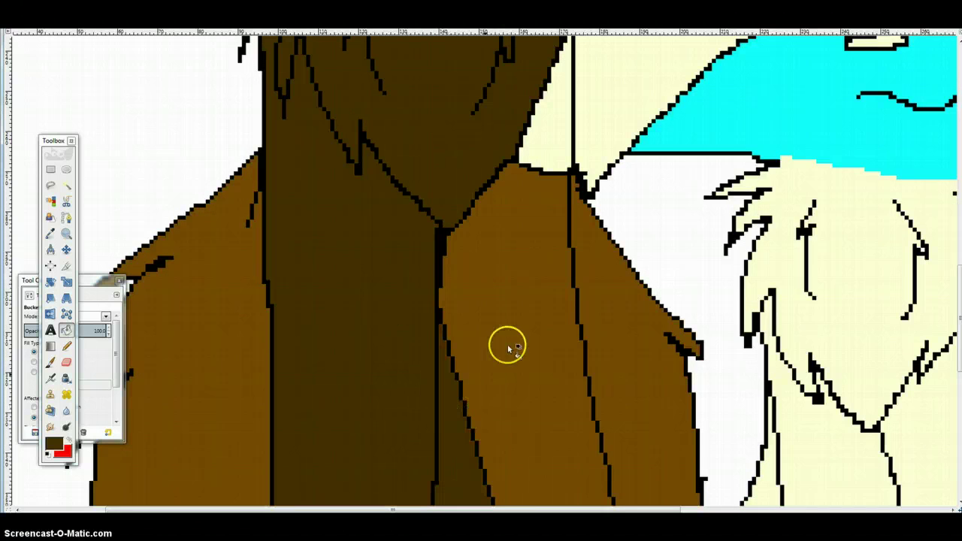
{"action": "left_click", "coordinate": [605, 356]}
{"action": "left_click", "coordinate": [193, 324]}
- Fill the remaining blue patches around the cat's paws and beside its front leg with dark brown
{"action": "scroll", "coordinate": [236, 333], "scroll_direction": "down", "scroll_amount": 8}
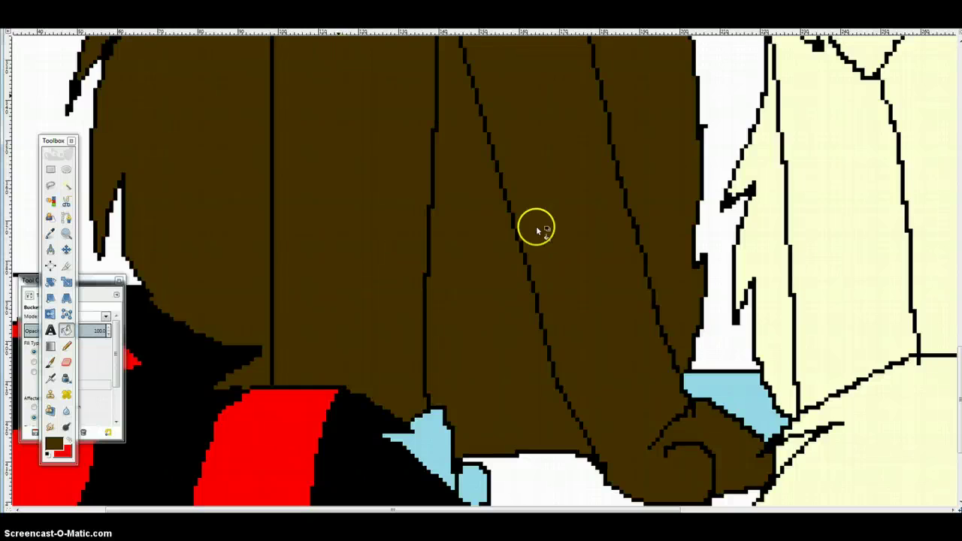
{"action": "scroll", "coordinate": [511, 283], "scroll_direction": "down", "scroll_amount": 3}
{"action": "left_click", "coordinate": [439, 339]}
{"action": "left_click", "coordinate": [474, 367]}
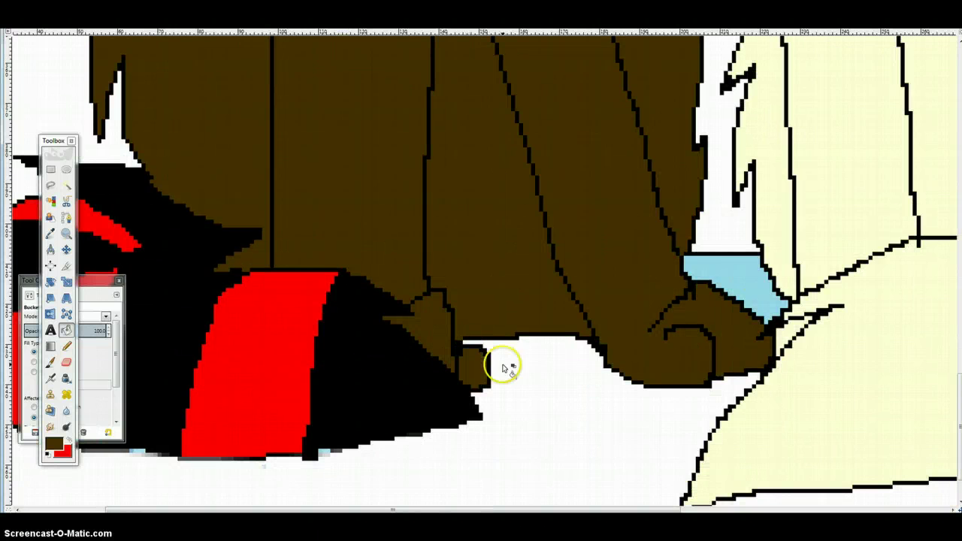
{"action": "left_click", "coordinate": [716, 275]}
- Recolour the cat's blue eye, ending with a fill in the saved olive yellow b0a01c
{"action": "scroll", "coordinate": [718, 278], "scroll_direction": "up", "scroll_amount": 10}
{"action": "scroll", "coordinate": [718, 279], "scroll_direction": "up", "scroll_amount": 5}
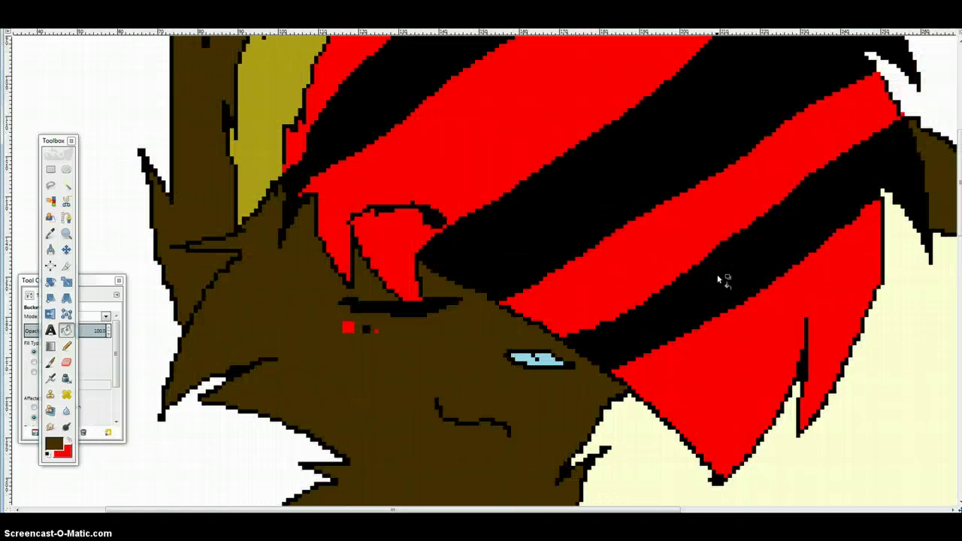
{"action": "left_click", "coordinate": [533, 352]}
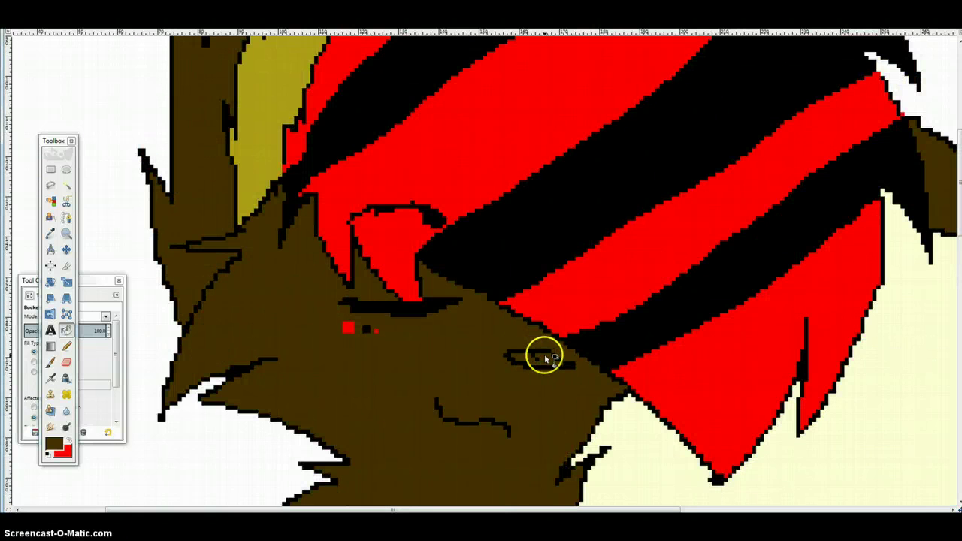
{"action": "left_click", "coordinate": [53, 444]}
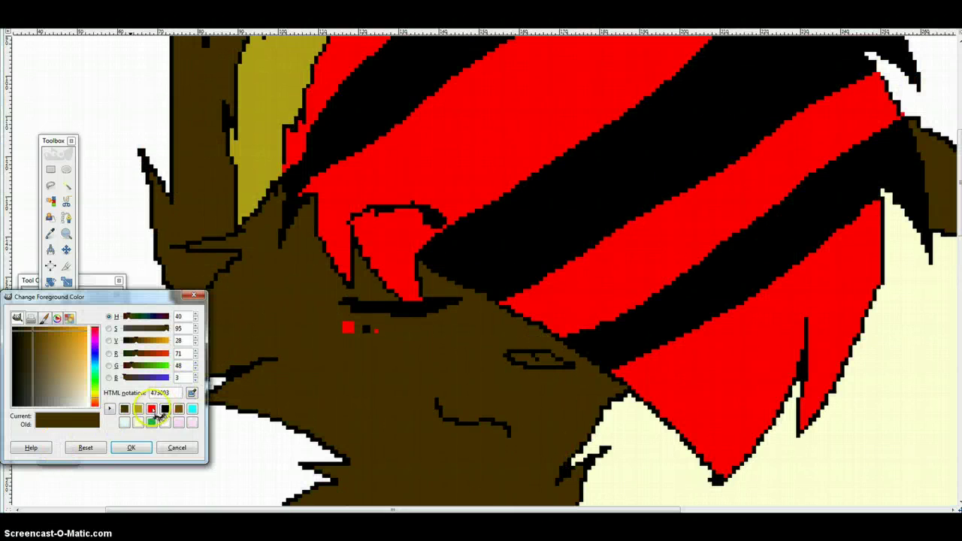
{"action": "left_click", "coordinate": [138, 408]}
{"action": "left_click", "coordinate": [131, 447]}
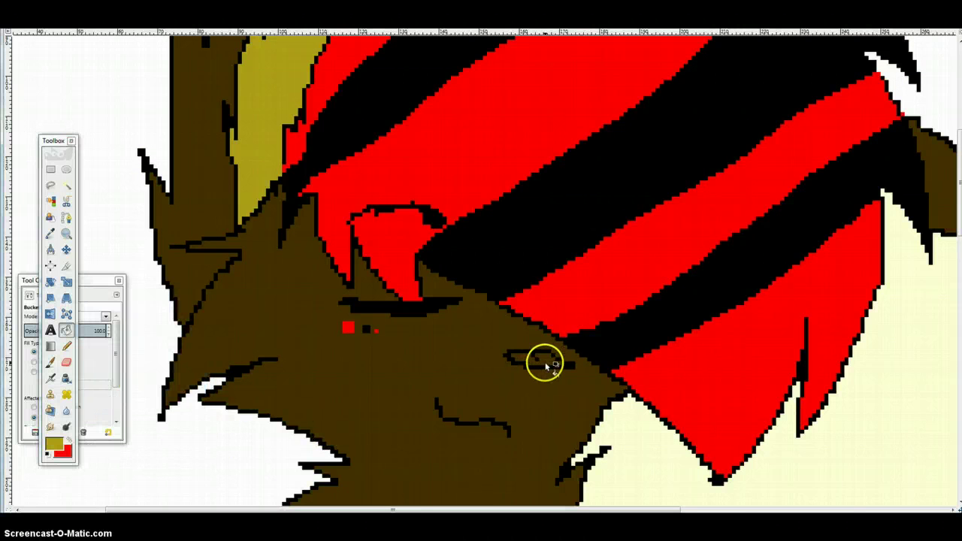
{"action": "left_click", "coordinate": [547, 365]}
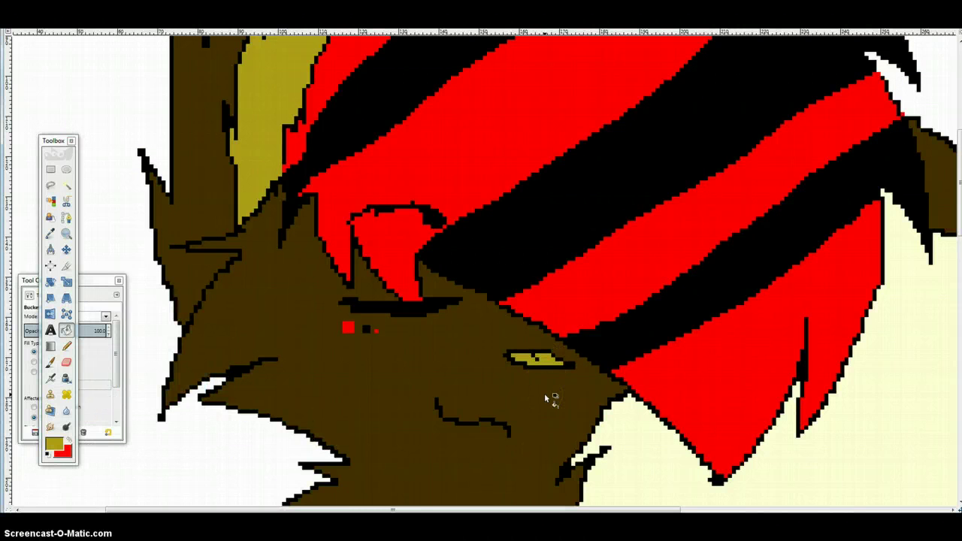
- Undo the last fill of the brown cat's eye and refill the eye with olive yellow
{"action": "key", "text": "ctrl+z"}
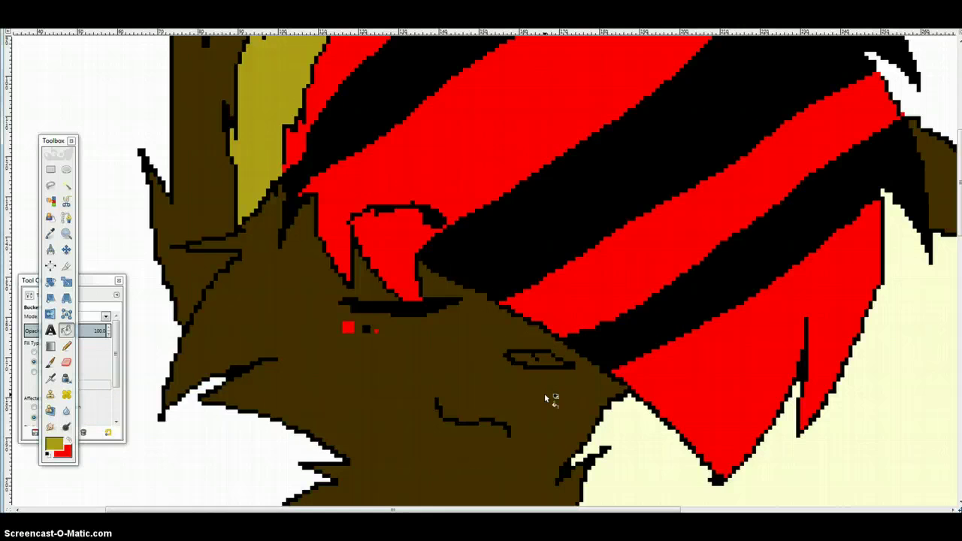
{"action": "key", "text": "ctrl+z"}
{"action": "key", "text": "ctrl+y"}
{"action": "left_click", "coordinate": [527, 361]}
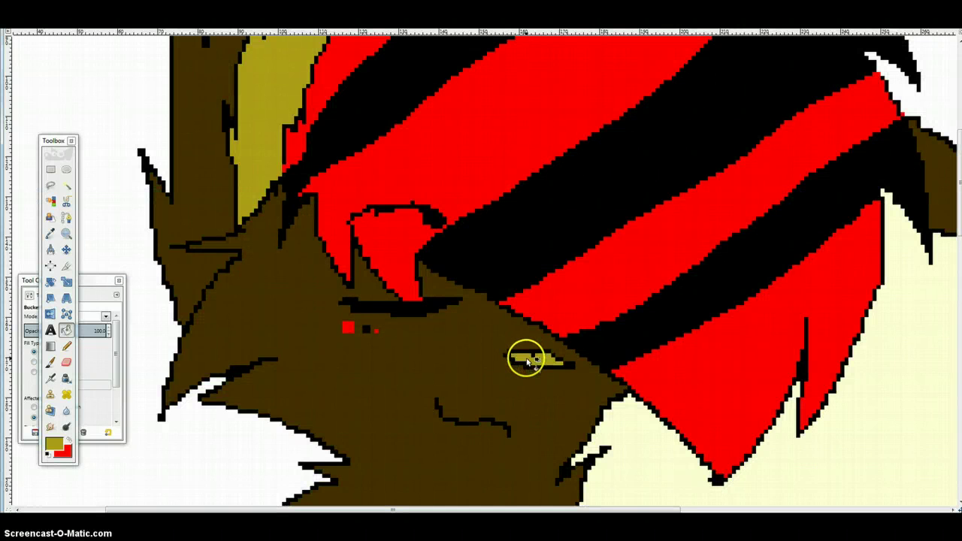
{"action": "scroll", "coordinate": [527, 362], "scroll_direction": "down", "scroll_amount": 6}
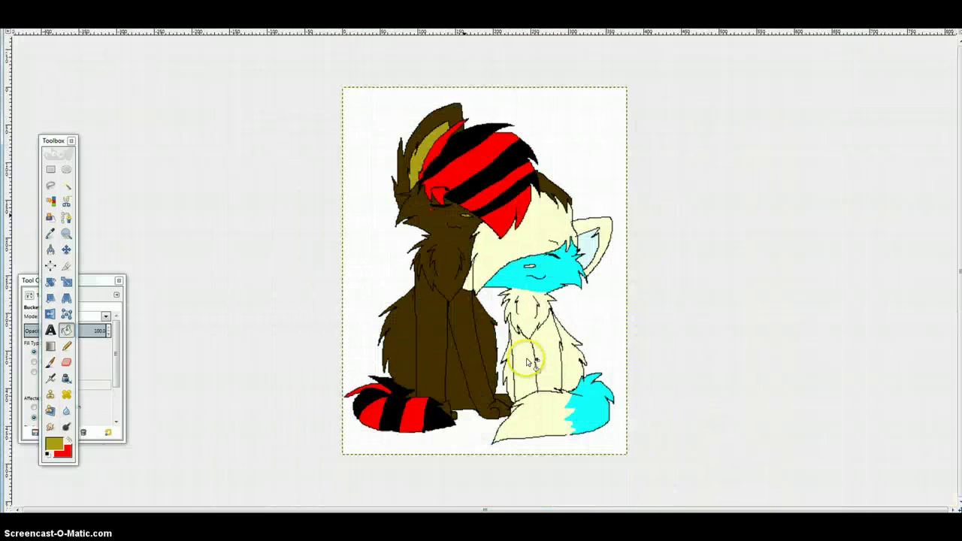
{"action": "left_click", "coordinate": [527, 362]}
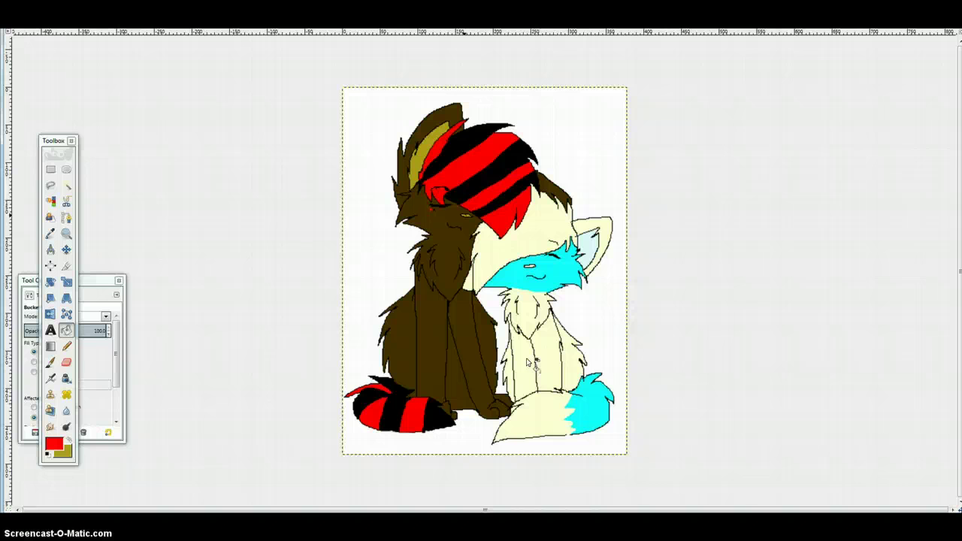
{"action": "left_click", "coordinate": [422, 76]}
{"action": "left_click", "coordinate": [116, 30]}
{"action": "left_click", "coordinate": [150, 34]}
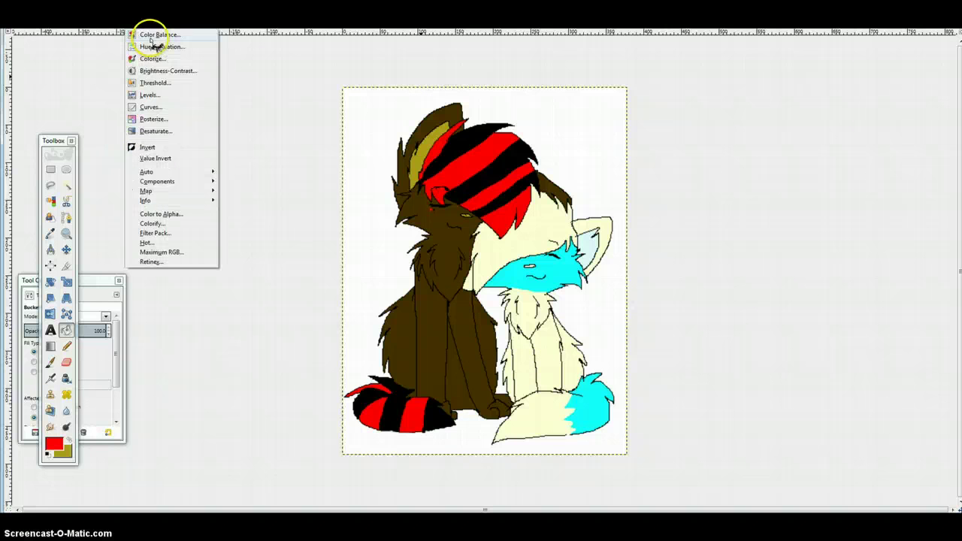
{"action": "mouse_move", "coordinate": [117, 29]}
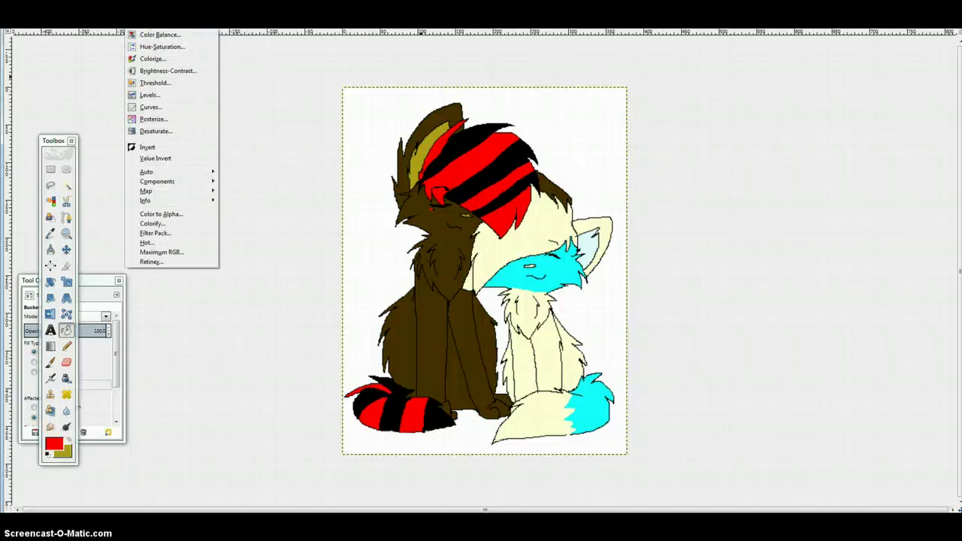
{"action": "mouse_move", "coordinate": [161, 30]}
{"action": "mouse_move", "coordinate": [194, 54]}
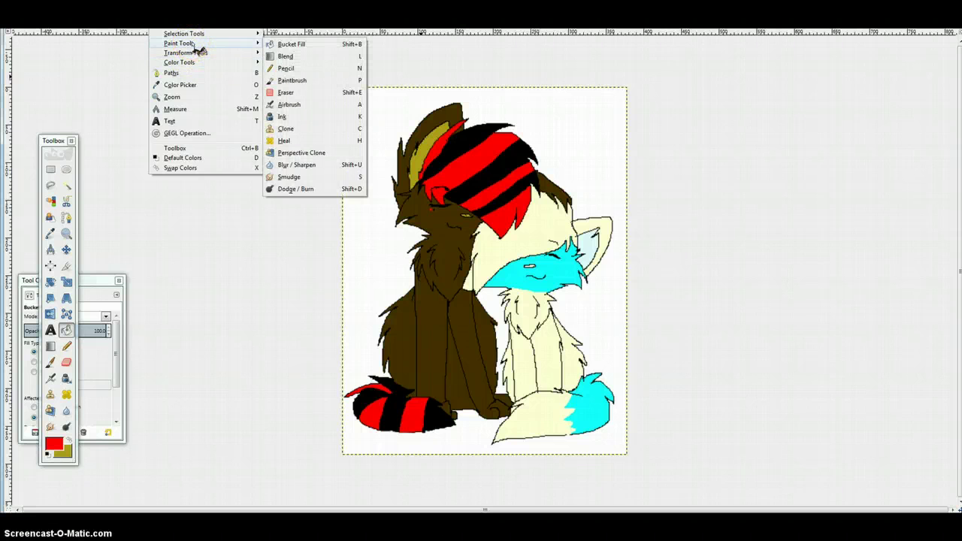
{"action": "left_click", "coordinate": [194, 34]}
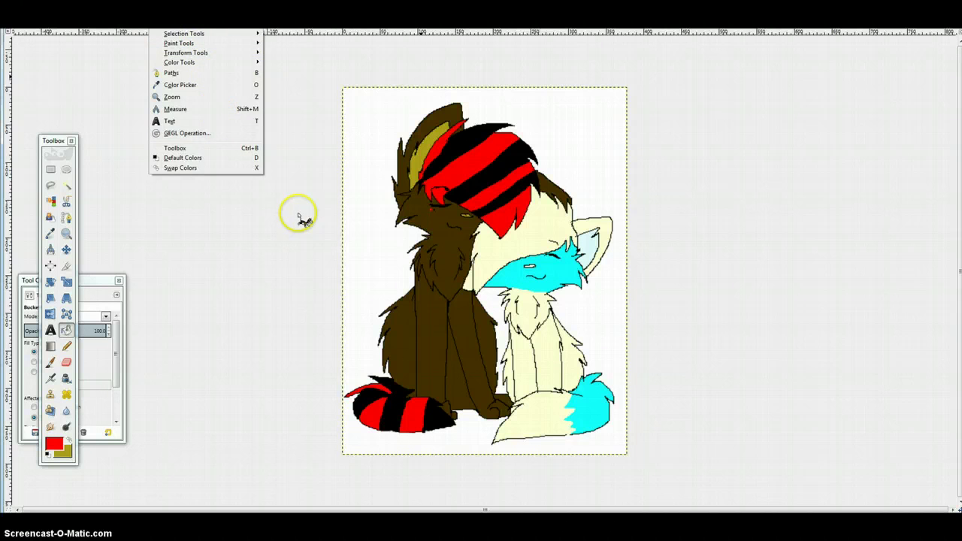
{"action": "mouse_move", "coordinate": [206, 28]}
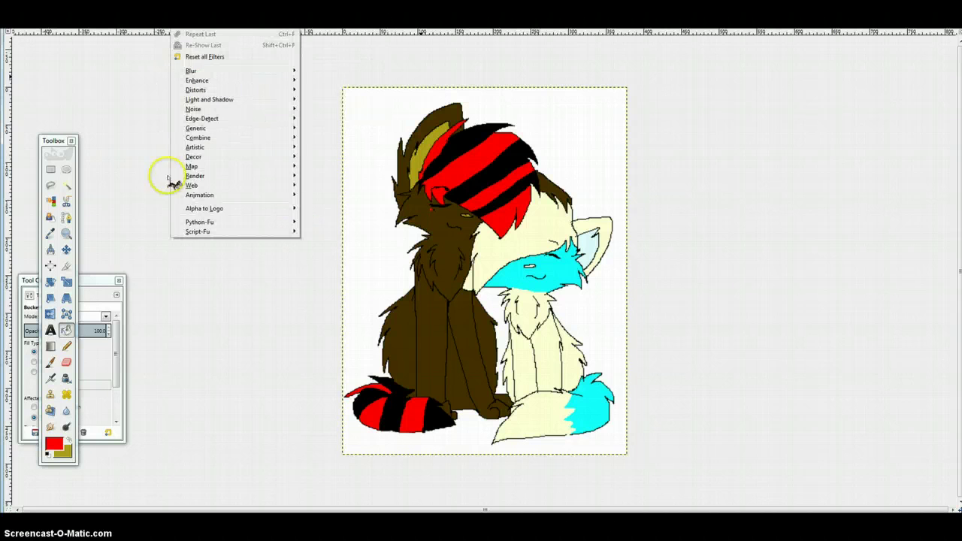
{"action": "left_click", "coordinate": [218, 346]}
- Close the tool options and set the foreground colour to a muted greyish purple for the background
{"action": "left_click", "coordinate": [118, 280]}
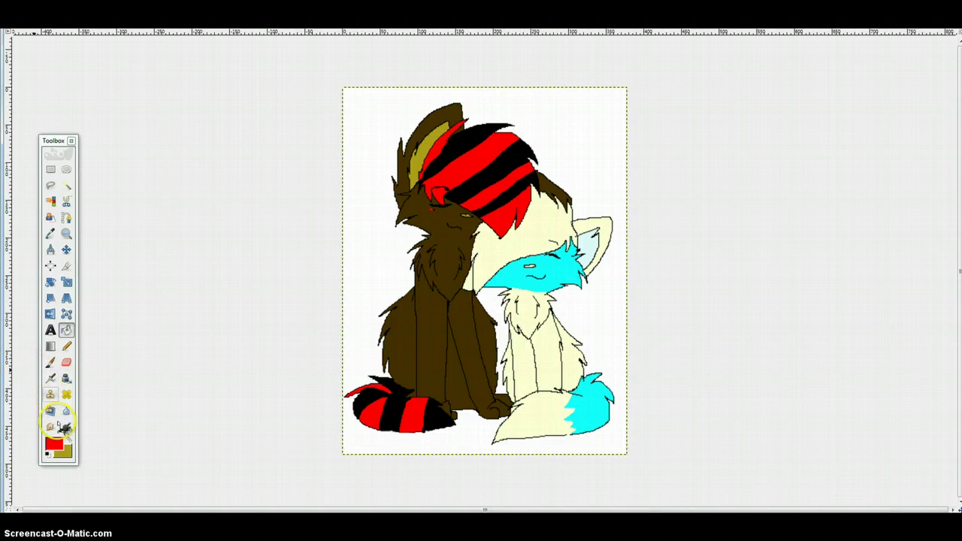
{"action": "left_click", "coordinate": [54, 445]}
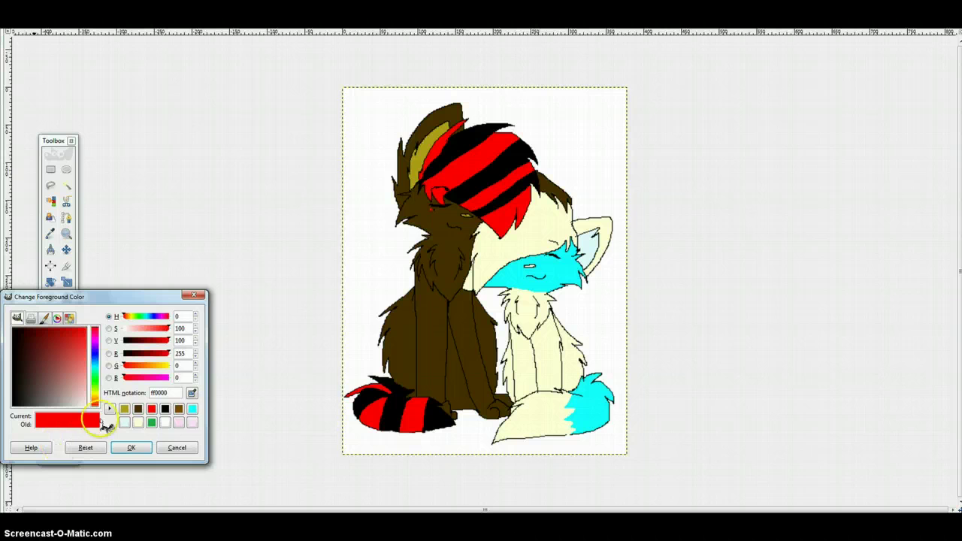
{"action": "left_click", "coordinate": [48, 348]}
{"action": "left_click_drag", "start_coordinate": [51, 376], "coordinate": [120, 397]}
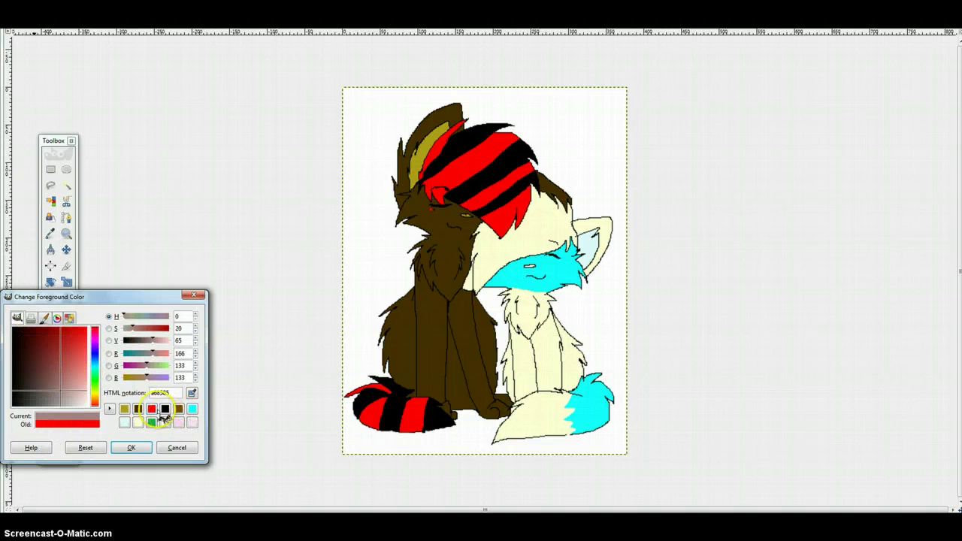
{"action": "left_click", "coordinate": [193, 410]}
{"action": "left_click", "coordinate": [190, 421]}
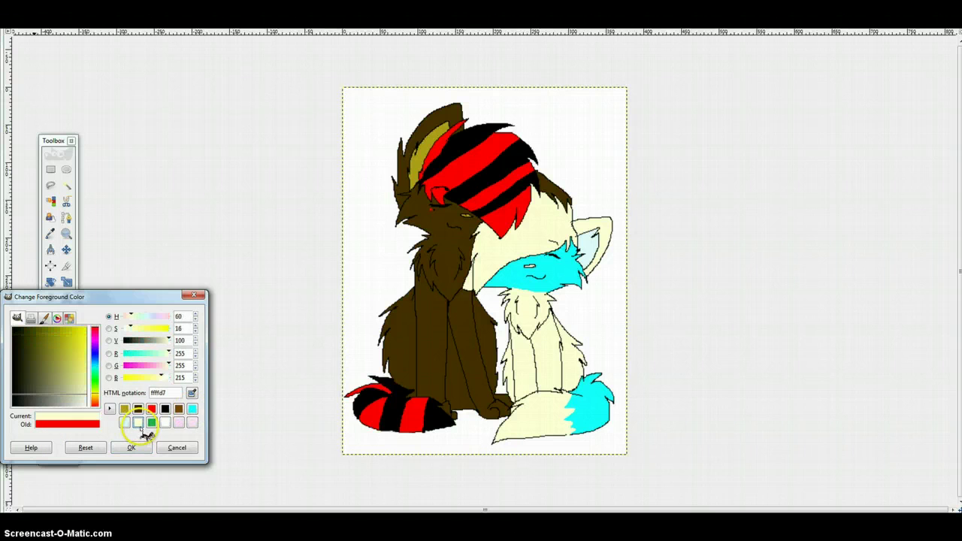
{"action": "left_click", "coordinate": [191, 423]}
{"action": "mouse_move", "coordinate": [75, 369]}
{"action": "left_mouse_down"}
{"action": "mouse_move", "coordinate": [77, 327]}
{"action": "mouse_move", "coordinate": [60, 372]}
{"action": "left_mouse_up"}
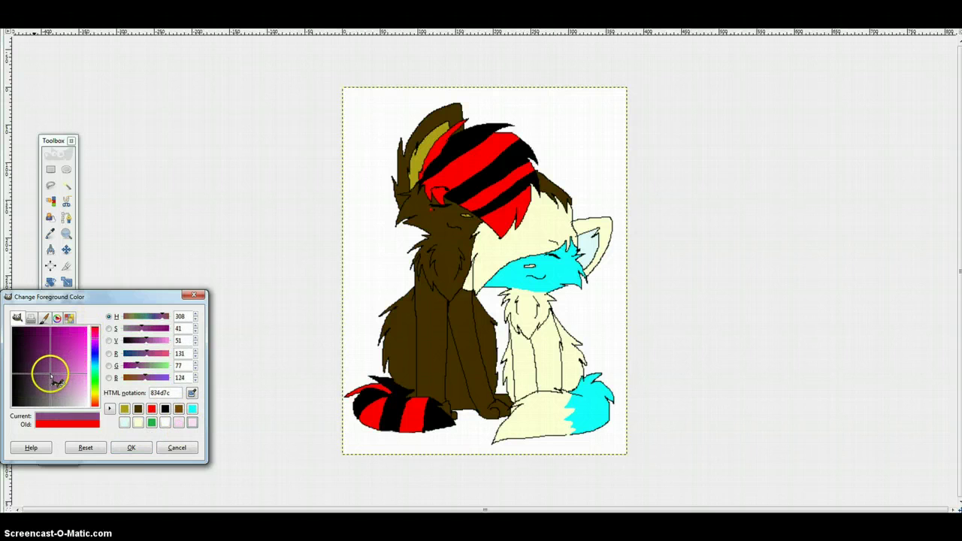
{"action": "left_click", "coordinate": [130, 448]}
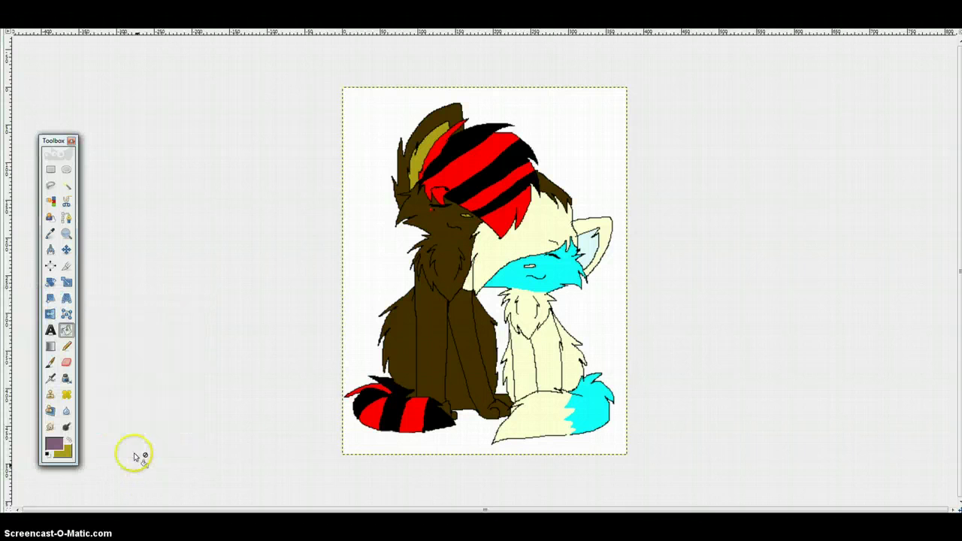
- Fill the white background around the cats and the gaps between their bodies with the muted purple
{"action": "left_click", "coordinate": [384, 220]}
{"action": "left_click", "coordinate": [493, 309]}
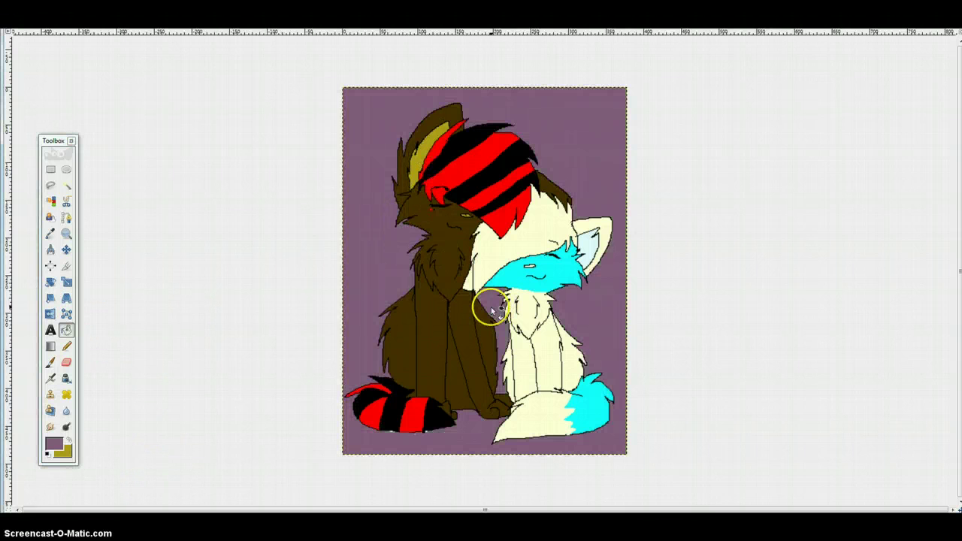
{"action": "left_click", "coordinate": [505, 408]}
{"action": "left_click", "coordinate": [545, 398]}
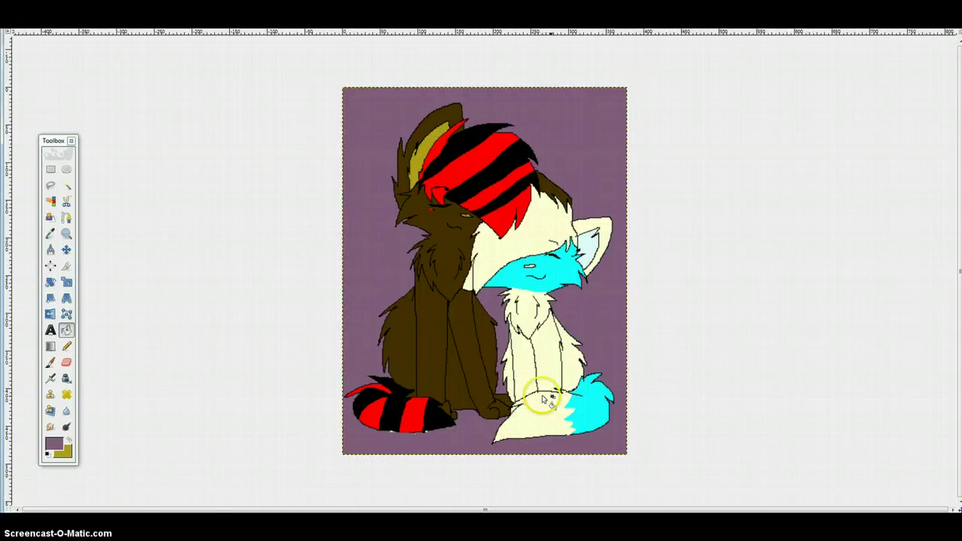